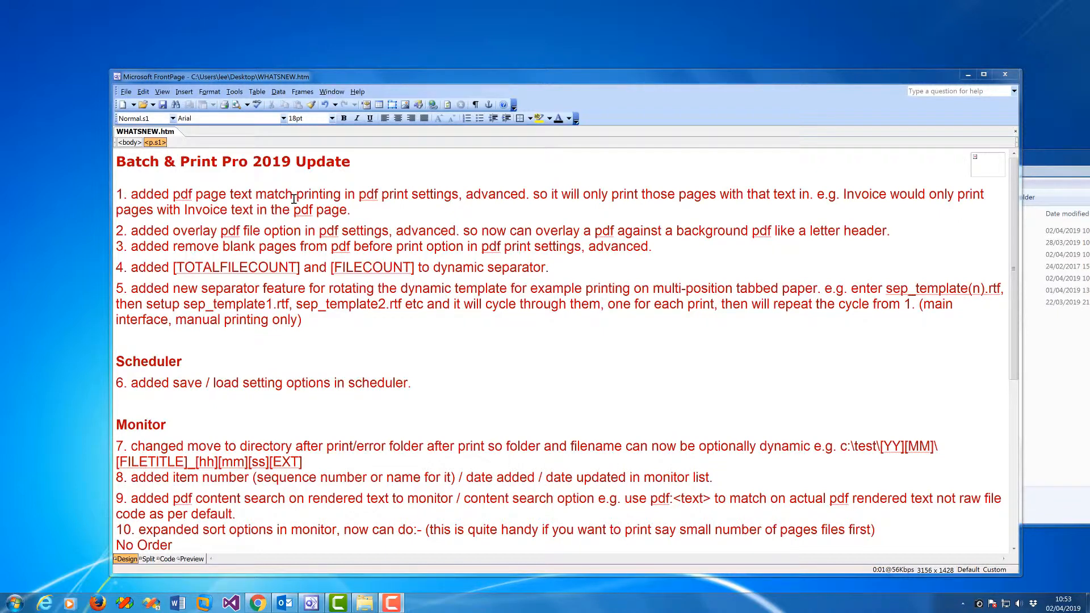
Step: Open "invoice example - no logo.pdf" from the example folder in Adobe Acrobat Reader and look through its pages
{"action": "left_click", "coordinate": [1047, 358]}
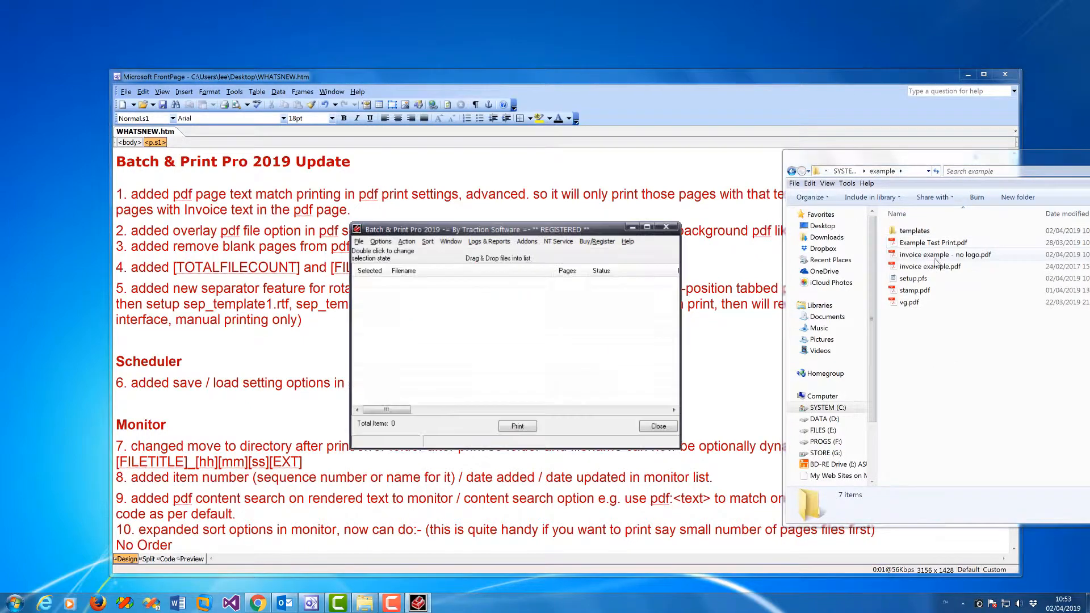
{"action": "double_click", "coordinate": [936, 257]}
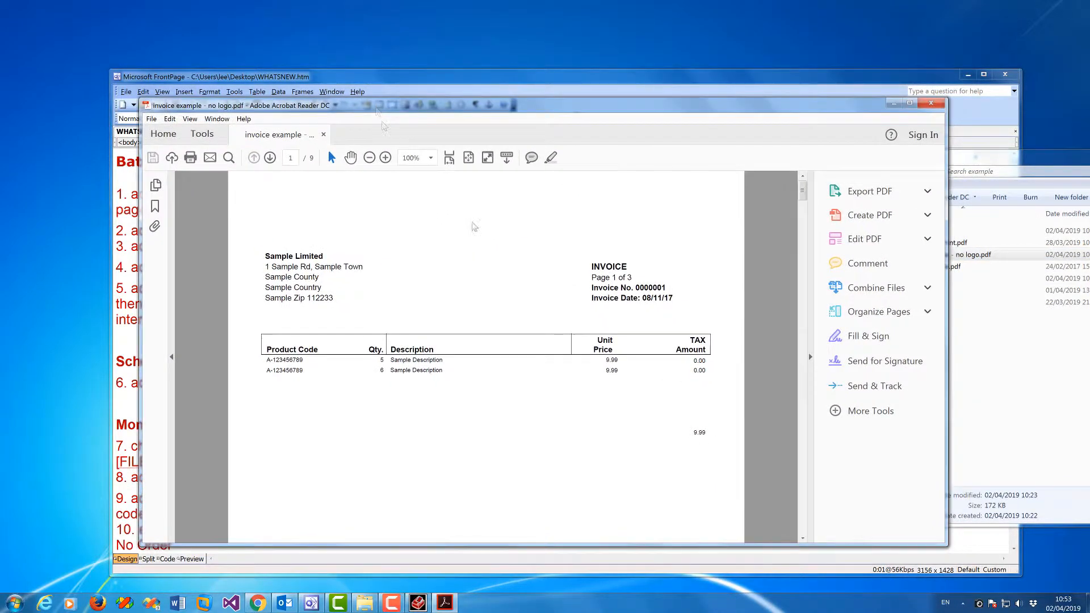
{"action": "scroll", "coordinate": [802, 239], "scroll_direction": "down", "scroll_amount": 10}
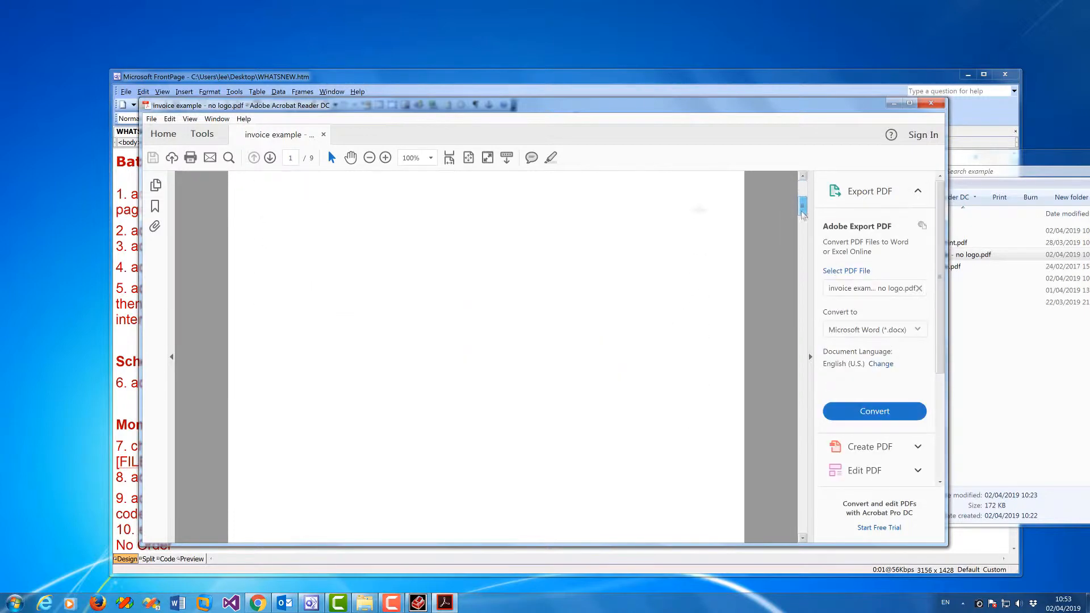
{"action": "left_click_drag", "start_coordinate": [801, 247], "coordinate": [801, 188]}
Step: Copy the text "Page 1" from the first invoice page's header and close the PDF
{"action": "mouse_move", "coordinate": [592, 278]}
{"action": "left_mouse_down"}
{"action": "mouse_move", "coordinate": [618, 280]}
{"action": "mouse_move", "coordinate": [609, 280]}
{"action": "left_mouse_up"}
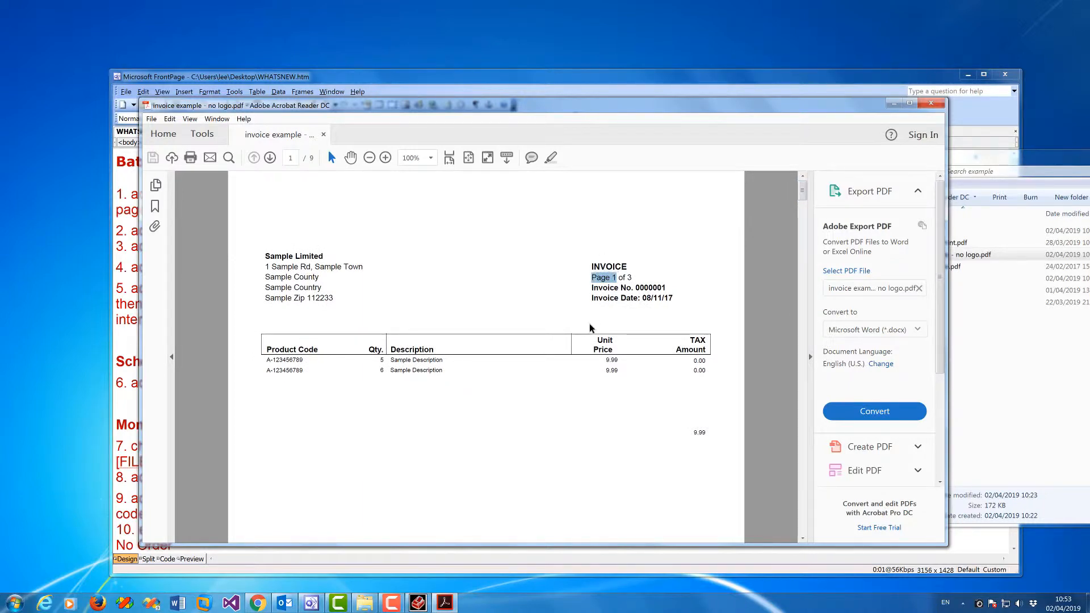
{"action": "right_click", "coordinate": [607, 280]}
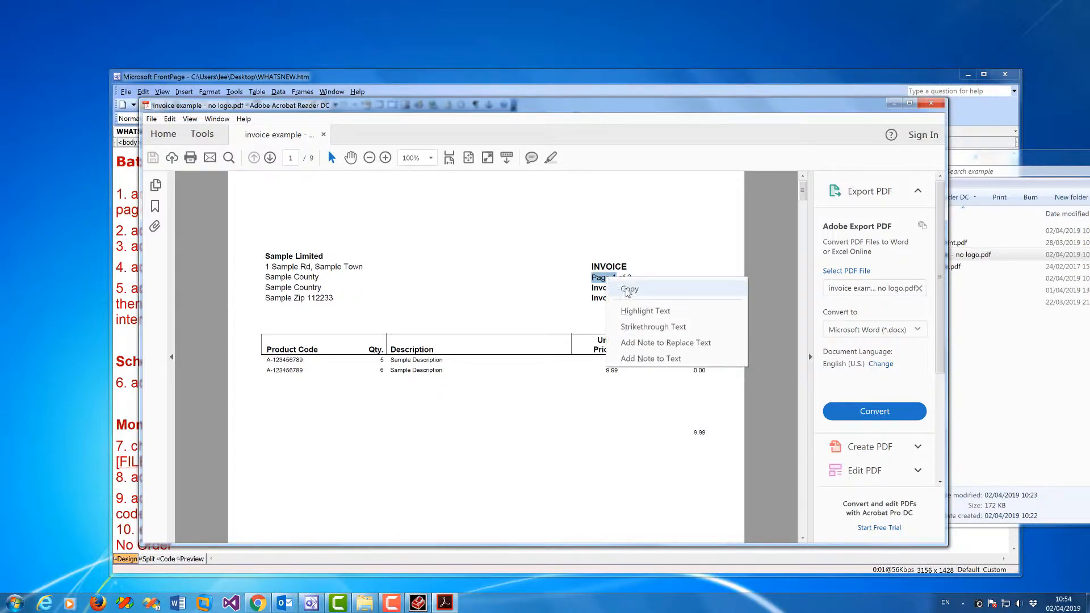
{"action": "left_click", "coordinate": [627, 292]}
{"action": "left_click", "coordinate": [931, 103]}
Step: In the advanced PDF print settings, enable pages with text printing, paste "Page 1" as the text to match, and save
{"action": "key", "text": "alt+f"}
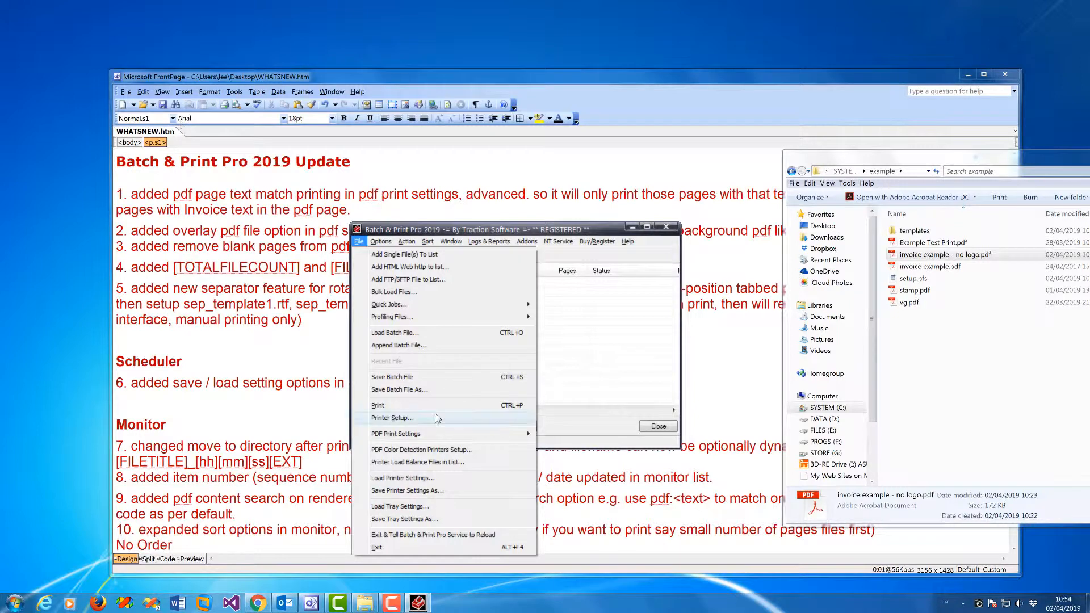
{"action": "mouse_move", "coordinate": [432, 435]}
{"action": "left_click", "coordinate": [586, 438]}
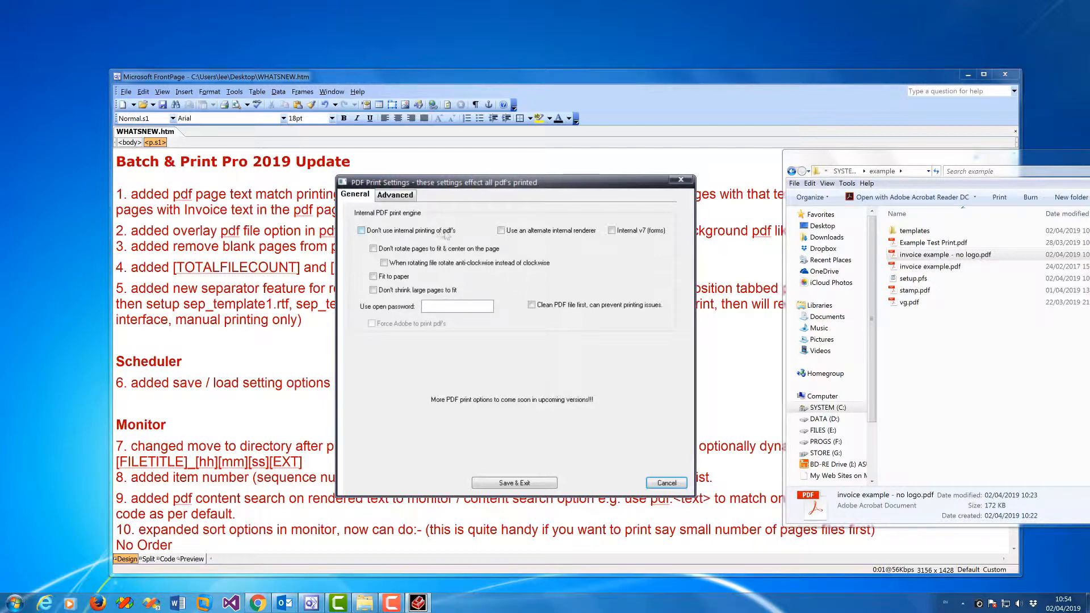
{"action": "left_click", "coordinate": [396, 196]}
{"action": "left_click", "coordinate": [354, 360]}
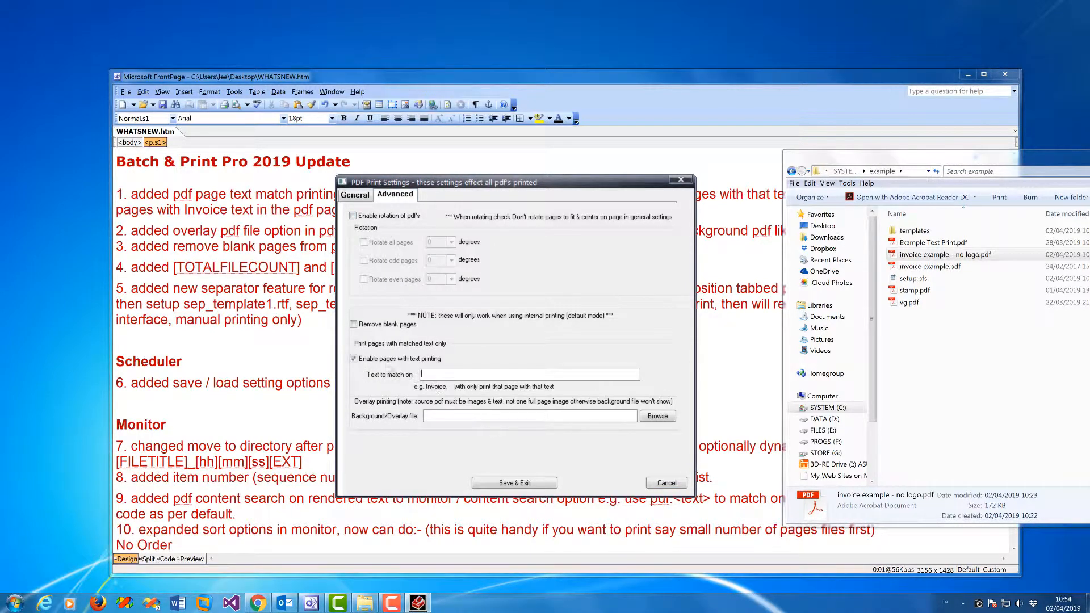
{"action": "right_click", "coordinate": [447, 375]}
{"action": "left_click", "coordinate": [488, 420]}
{"action": "left_click", "coordinate": [514, 483]}
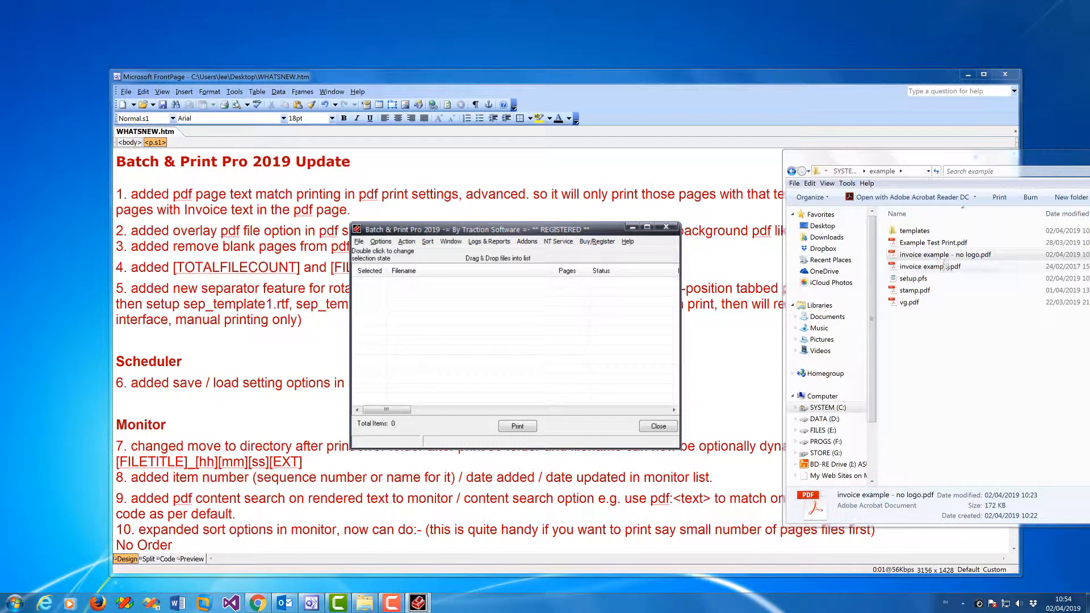
Step: Add "invoice example - no logo.pdf" to the print list and set the printer to Microsoft XPS Document Writer
{"action": "left_click_drag", "start_coordinate": [945, 260], "coordinate": [511, 318]}
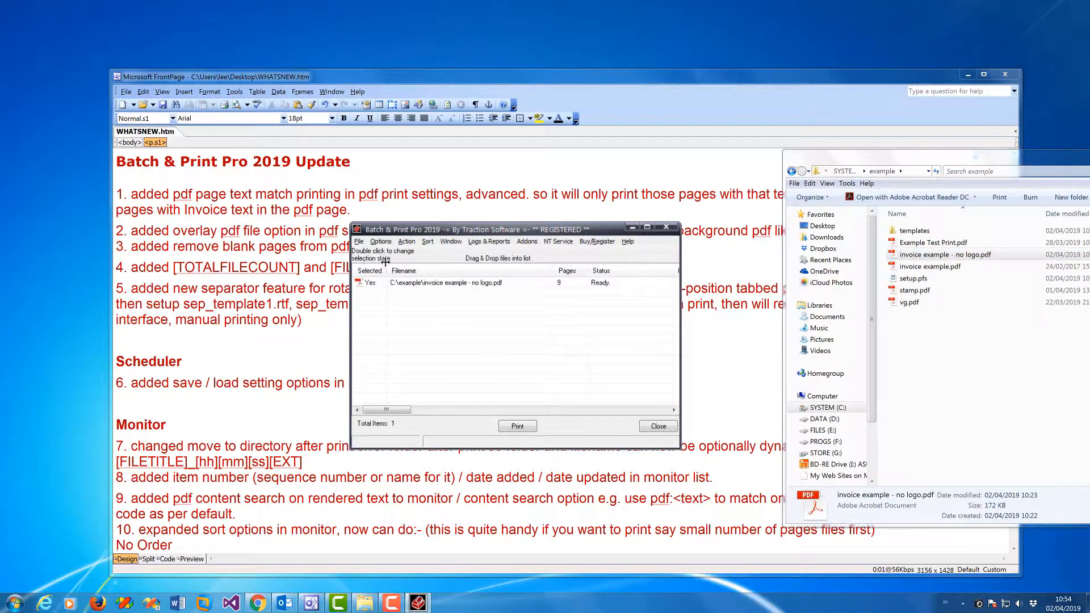
{"action": "left_click", "coordinate": [360, 242]}
{"action": "left_click", "coordinate": [398, 417]}
{"action": "left_click", "coordinate": [608, 446]}
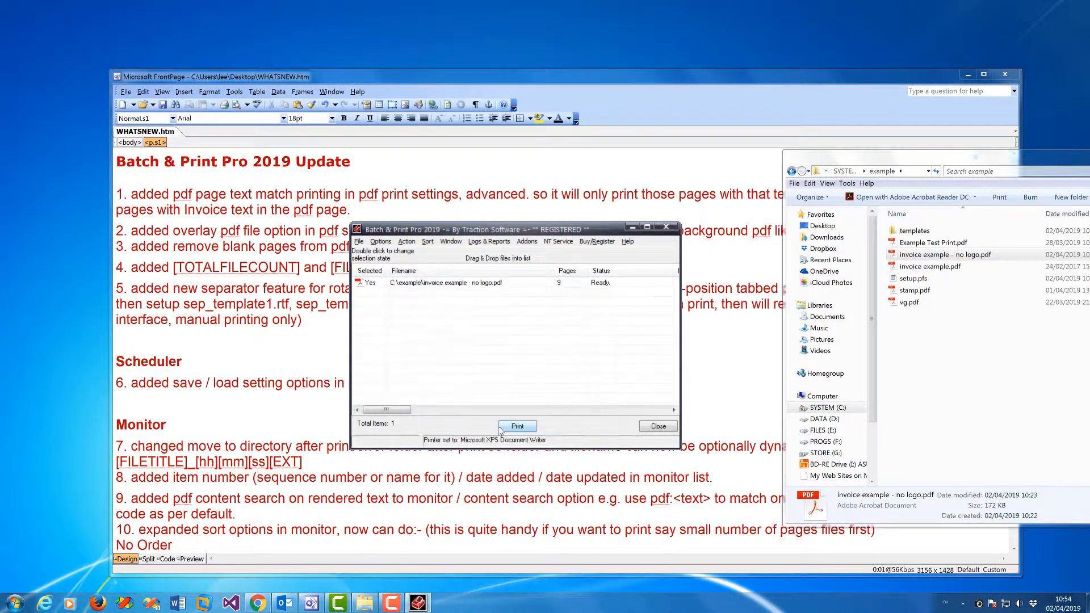
Step: Print the listed invoice PDF to an XPS file and open "invoice example - no logo.xps" from drive C:
{"action": "left_click", "coordinate": [518, 427]}
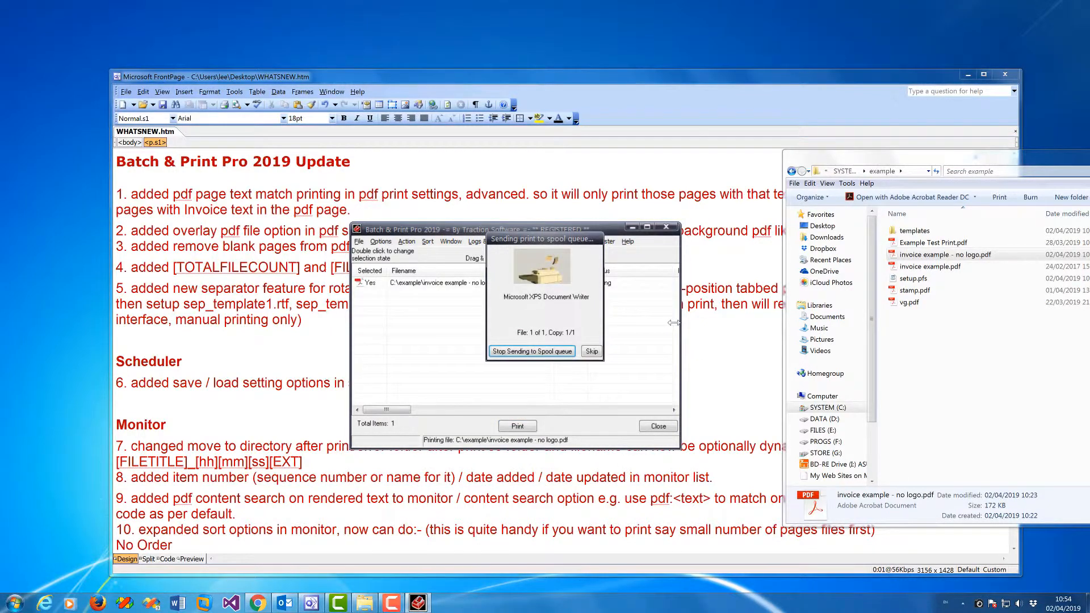
{"action": "left_click", "coordinate": [722, 274]}
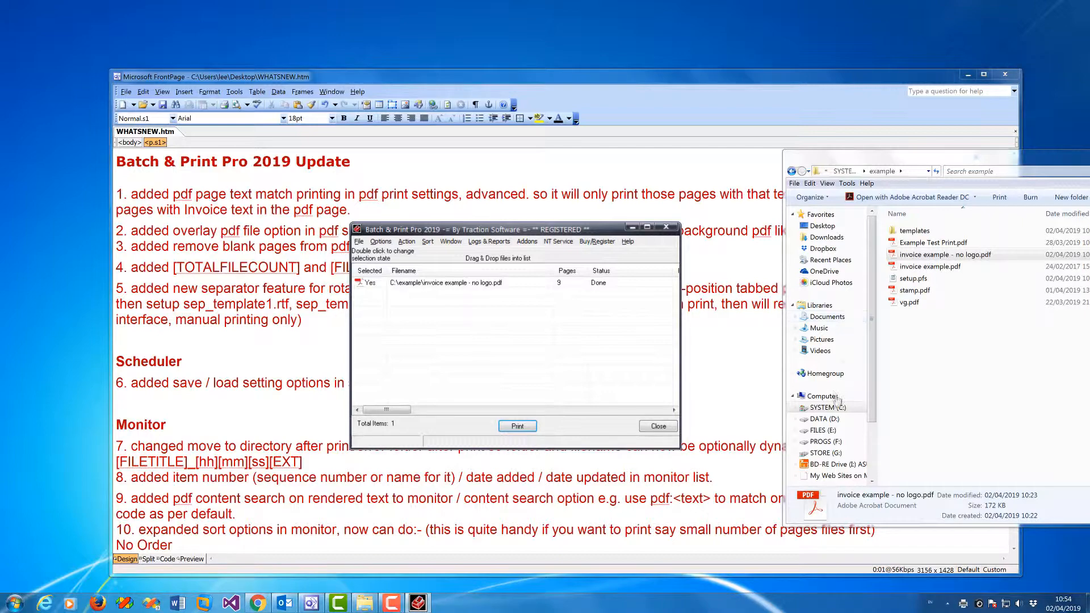
{"action": "left_click", "coordinate": [828, 408]}
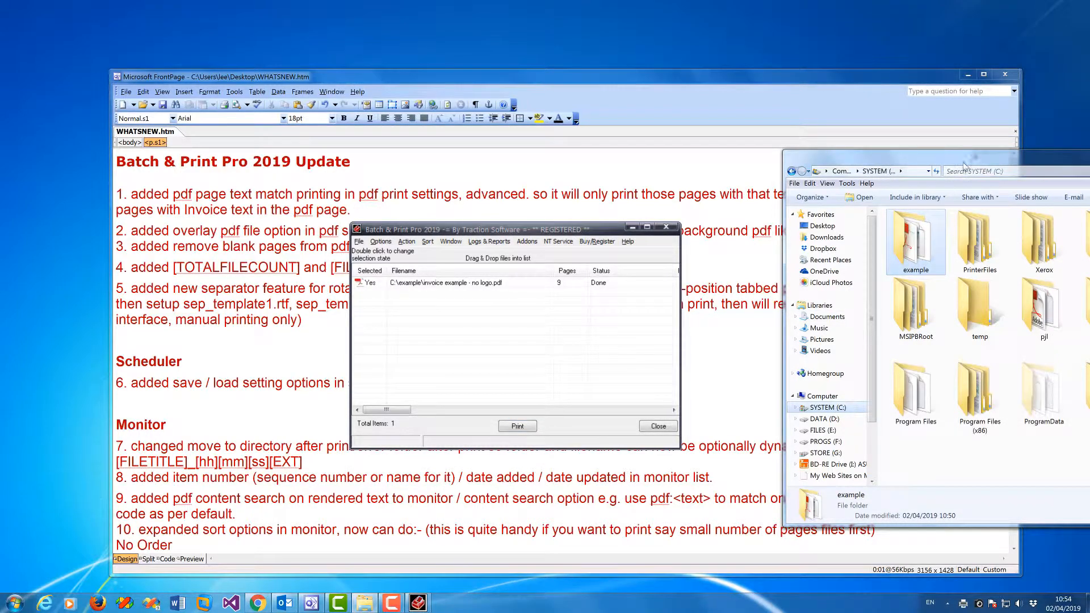
{"action": "left_click_drag", "start_coordinate": [966, 161], "coordinate": [657, 176]}
{"action": "double_click", "coordinate": [932, 427]}
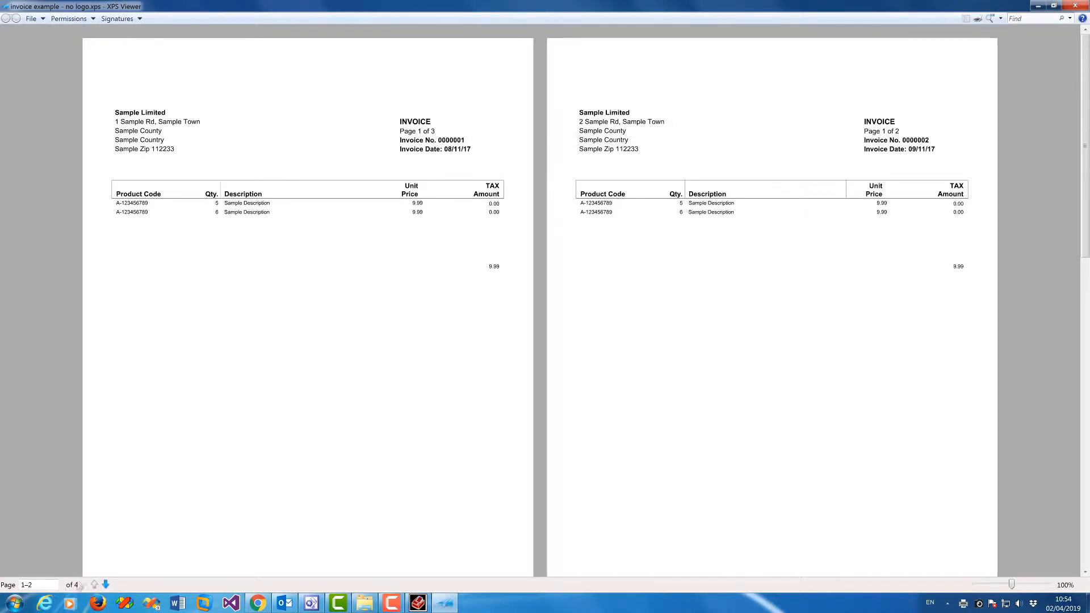
Step: Compare the XPS output with the source file's page count in the print list, review its pages, and close the viewer
{"action": "left_click", "coordinate": [423, 605]}
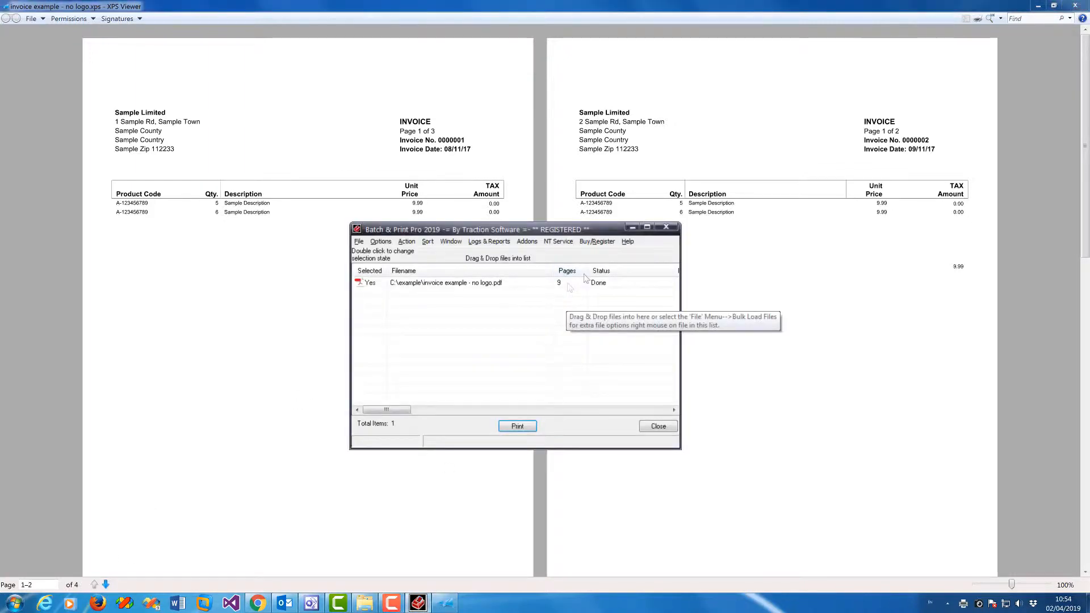
{"action": "left_click", "coordinate": [632, 227]}
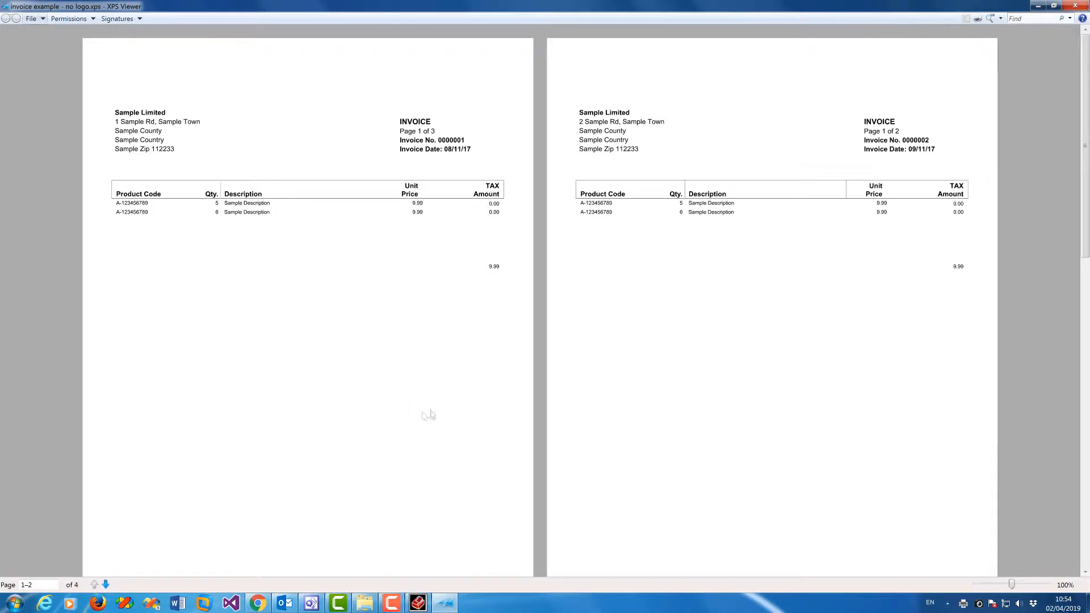
{"action": "scroll", "coordinate": [1070, 320], "scroll_direction": "down", "scroll_amount": 3}
{"action": "scroll", "coordinate": [1071, 319], "scroll_direction": "down", "scroll_amount": 8}
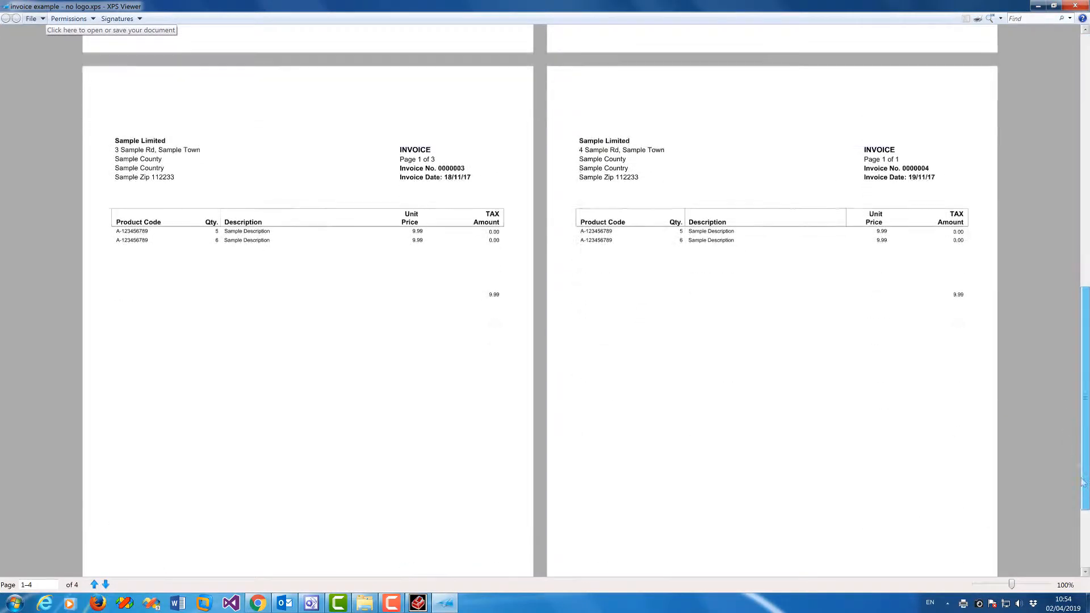
{"action": "scroll", "coordinate": [1064, 177], "scroll_direction": "up", "scroll_amount": 15}
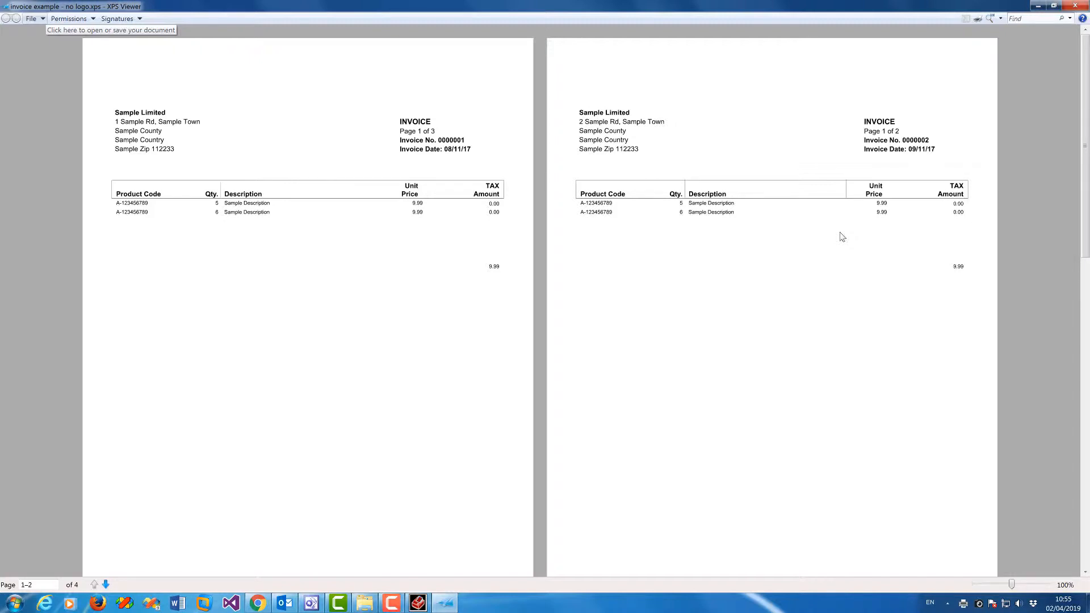
{"action": "left_click", "coordinate": [1053, 6]}
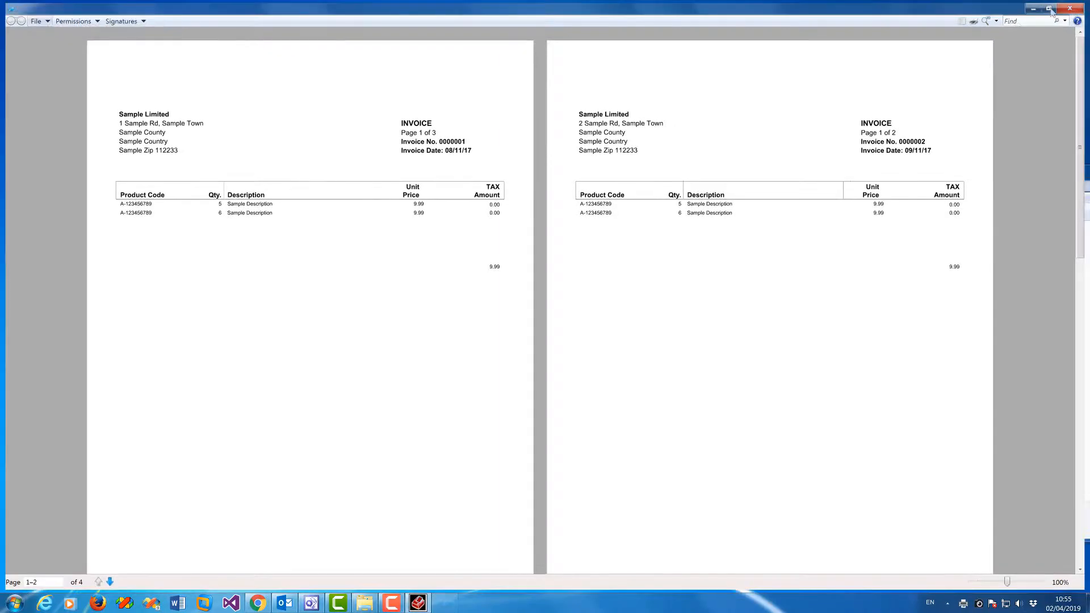
{"action": "left_click", "coordinate": [1070, 8]}
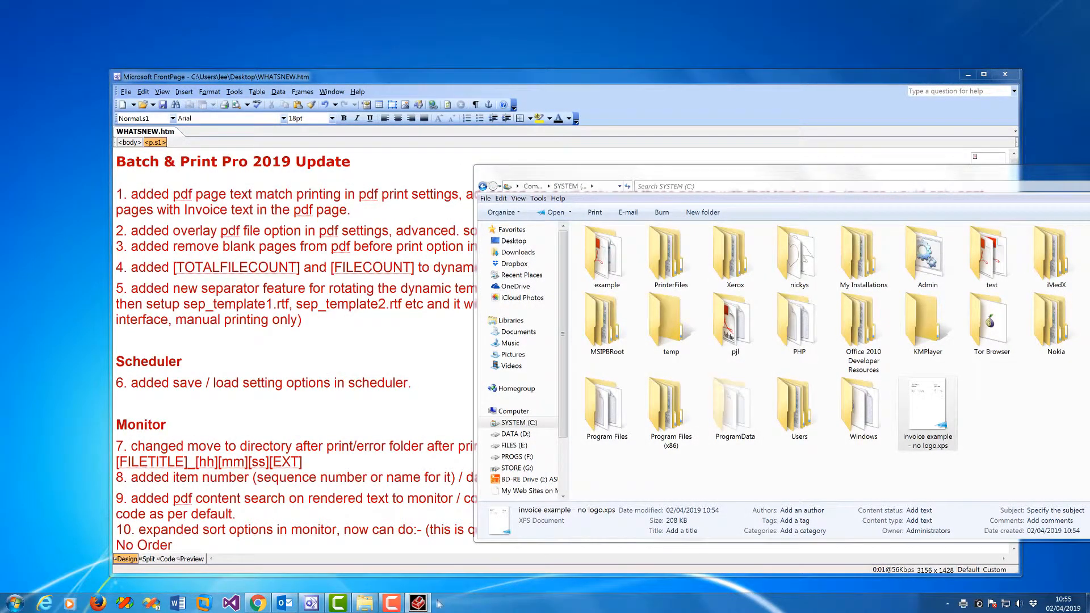
Step: Save the current PDF print settings in C:\example over the existing setup.pfs file
{"action": "left_click", "coordinate": [419, 604]}
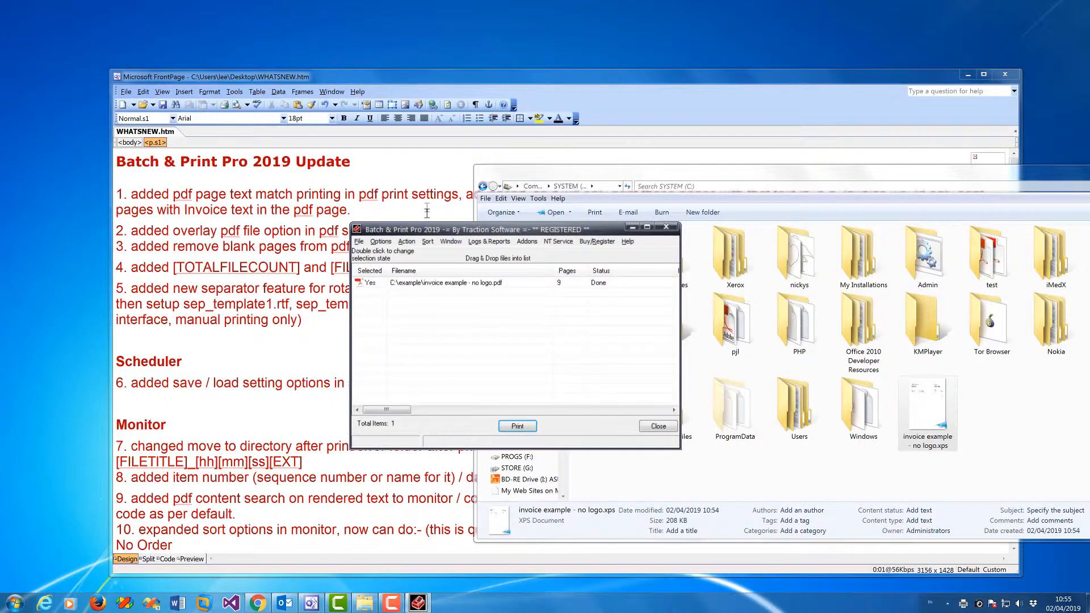
{"action": "left_click", "coordinate": [359, 242]}
{"action": "mouse_move", "coordinate": [439, 436]}
{"action": "left_click", "coordinate": [588, 459]}
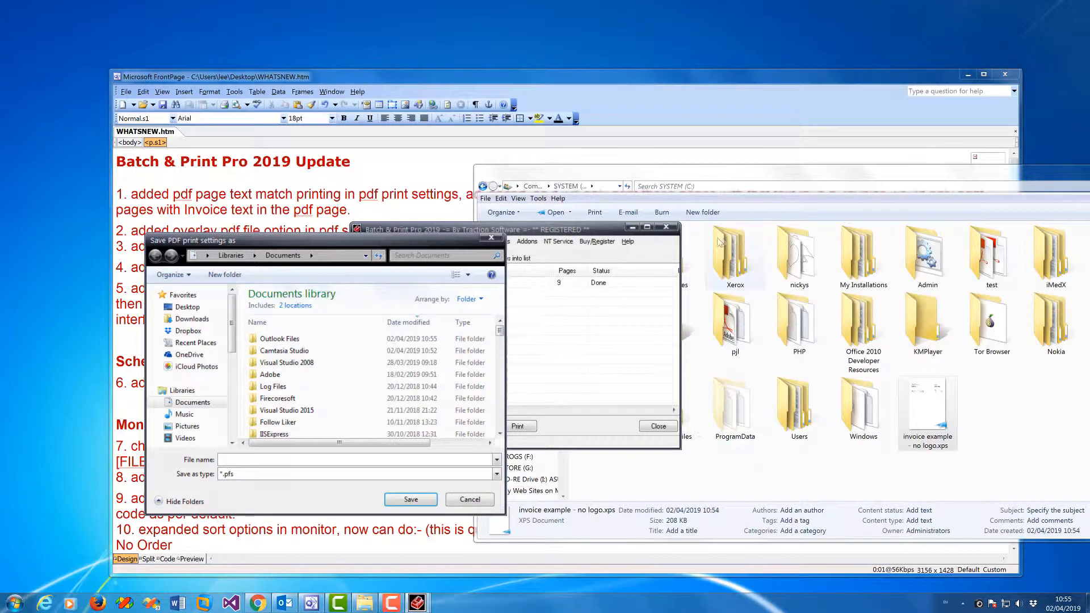
{"action": "left_click", "coordinate": [483, 186]}
{"action": "left_click", "coordinate": [598, 186]}
{"action": "key", "text": "ctrl+c"}
{"action": "left_click", "coordinate": [271, 459]}
{"action": "key", "text": "ctrl+v"}
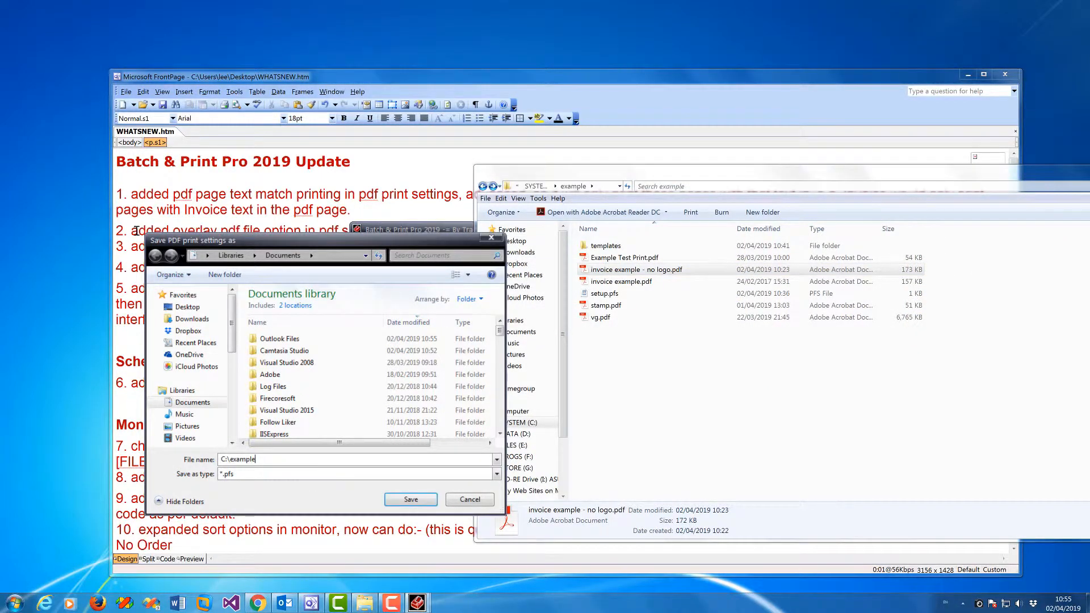
{"action": "left_click", "coordinate": [404, 499]}
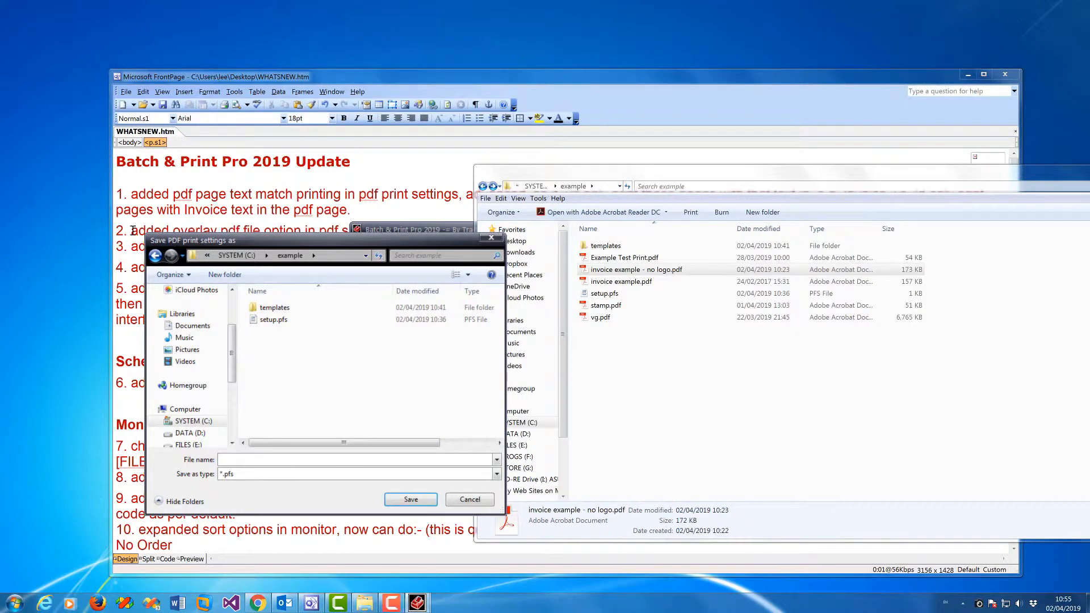
{"action": "double_click", "coordinate": [277, 321]}
{"action": "left_click", "coordinate": [603, 305]}
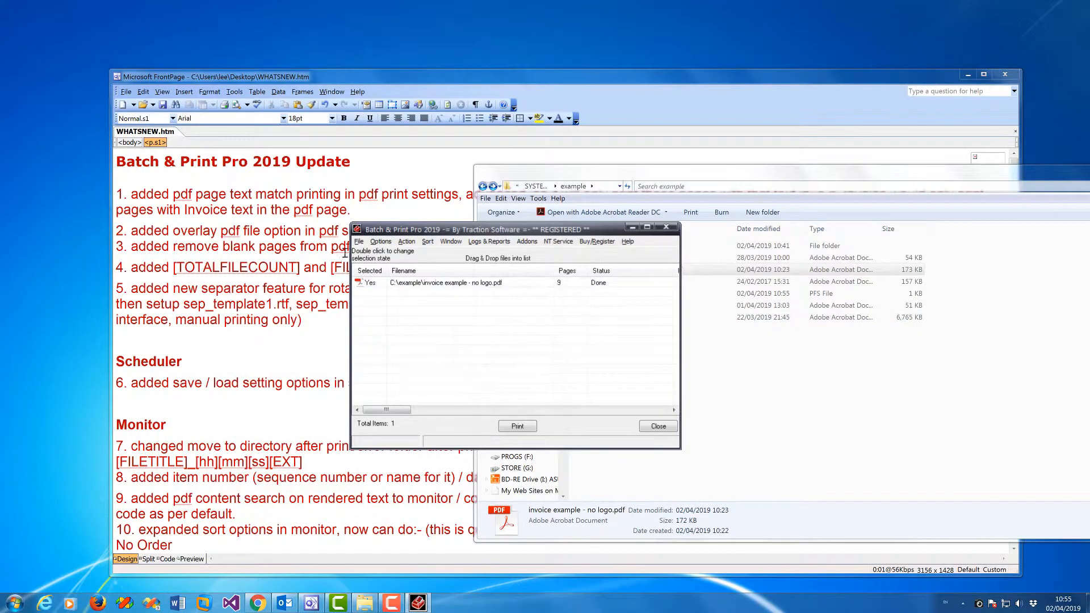
Step: In the advanced directory monitoring settings, set the PDF print settings file to C:\example\setup.pfs and save
{"action": "left_click", "coordinate": [380, 242]}
{"action": "left_click", "coordinate": [398, 258]}
{"action": "left_click", "coordinate": [362, 210]}
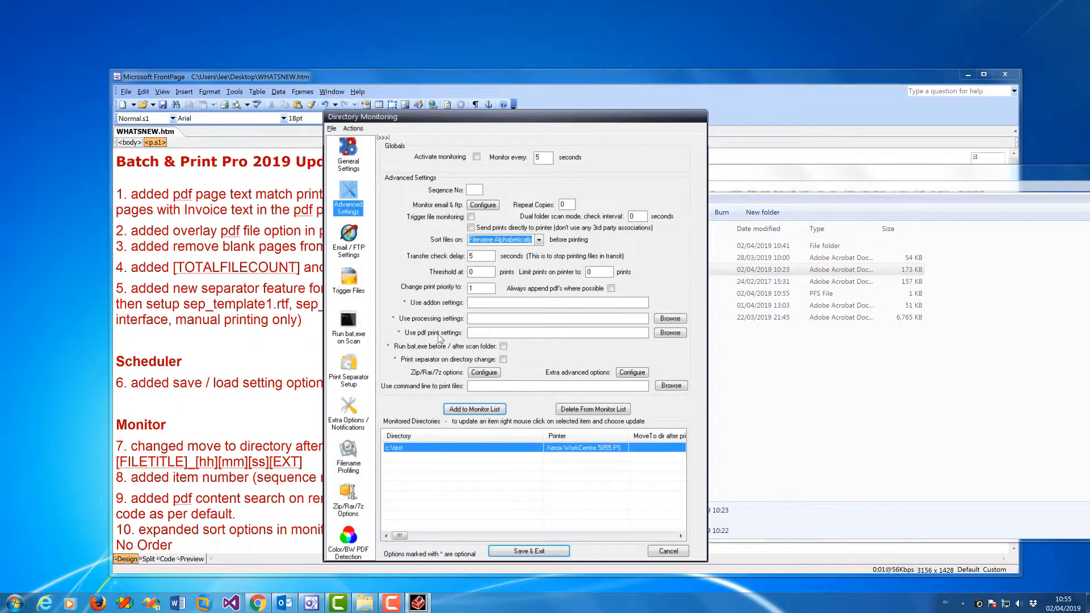
{"action": "left_click", "coordinate": [669, 335]}
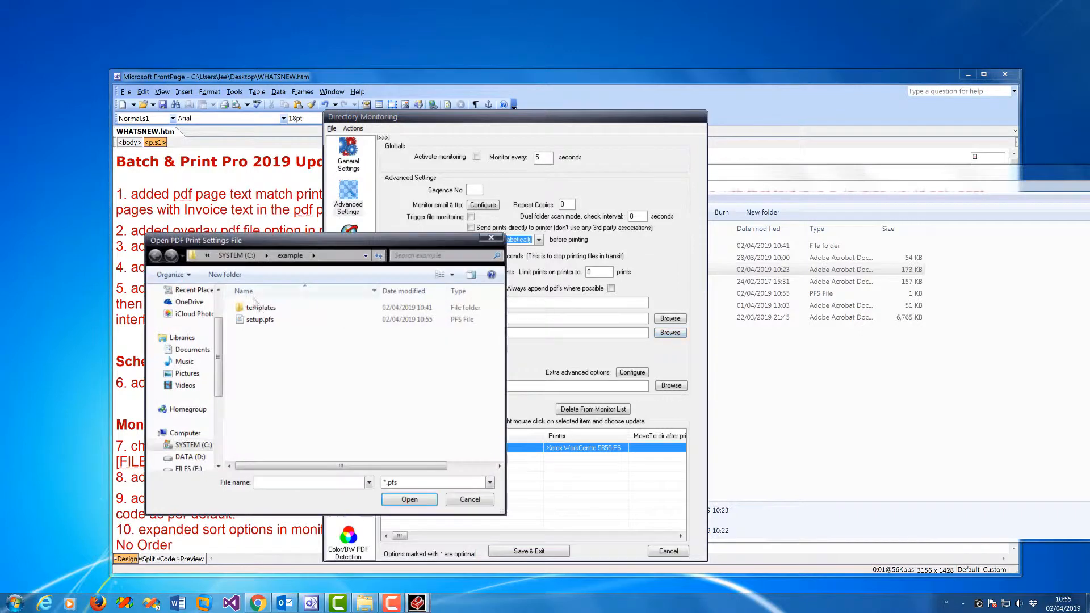
{"action": "left_click", "coordinate": [284, 320]}
{"action": "key", "text": "Return"}
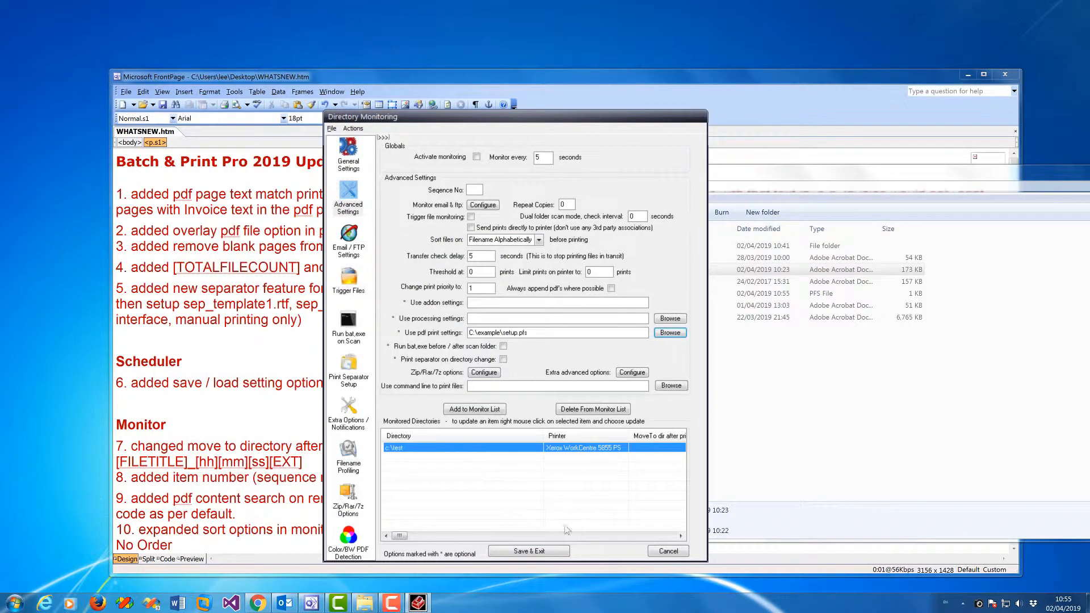
{"action": "left_click", "coordinate": [529, 551]}
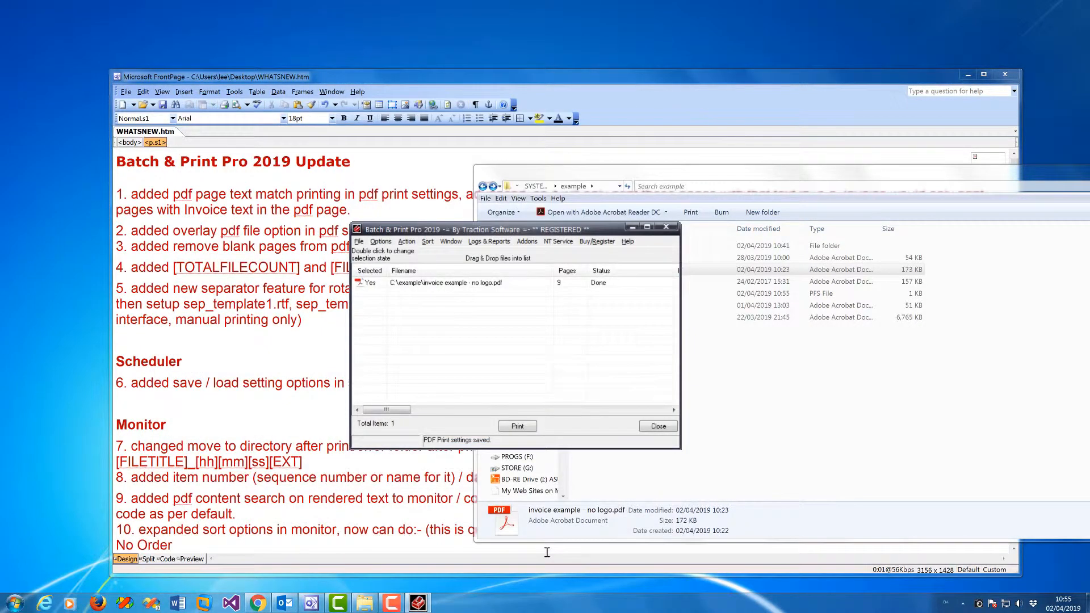
Step: Turn off pages with text printing in the advanced PDF print settings, clear the text to match, and save
{"action": "left_click", "coordinate": [361, 242]}
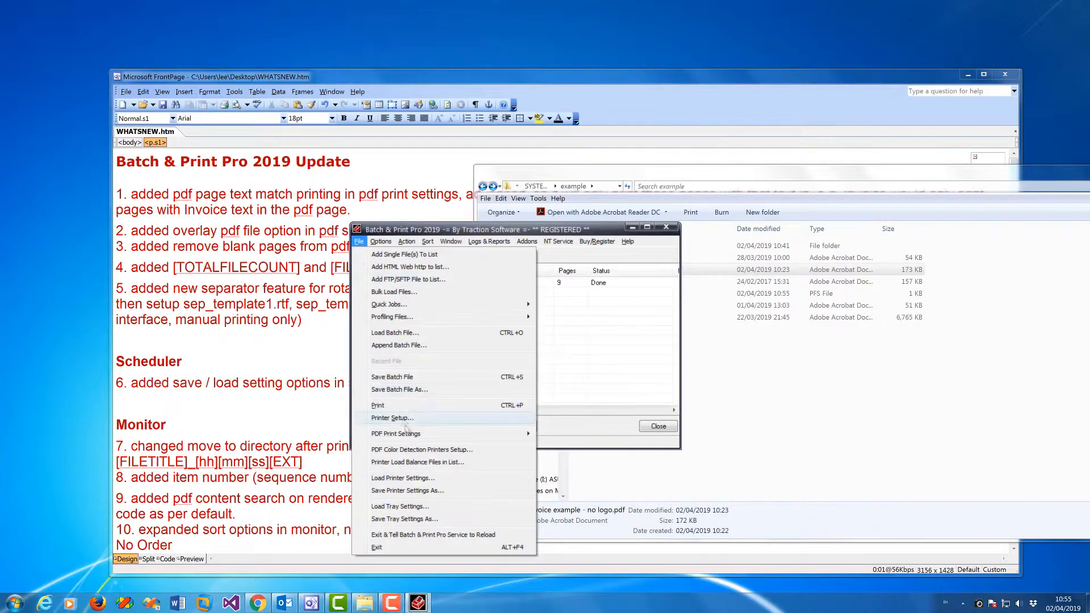
{"action": "mouse_move", "coordinate": [454, 434]}
{"action": "left_click", "coordinate": [584, 437]}
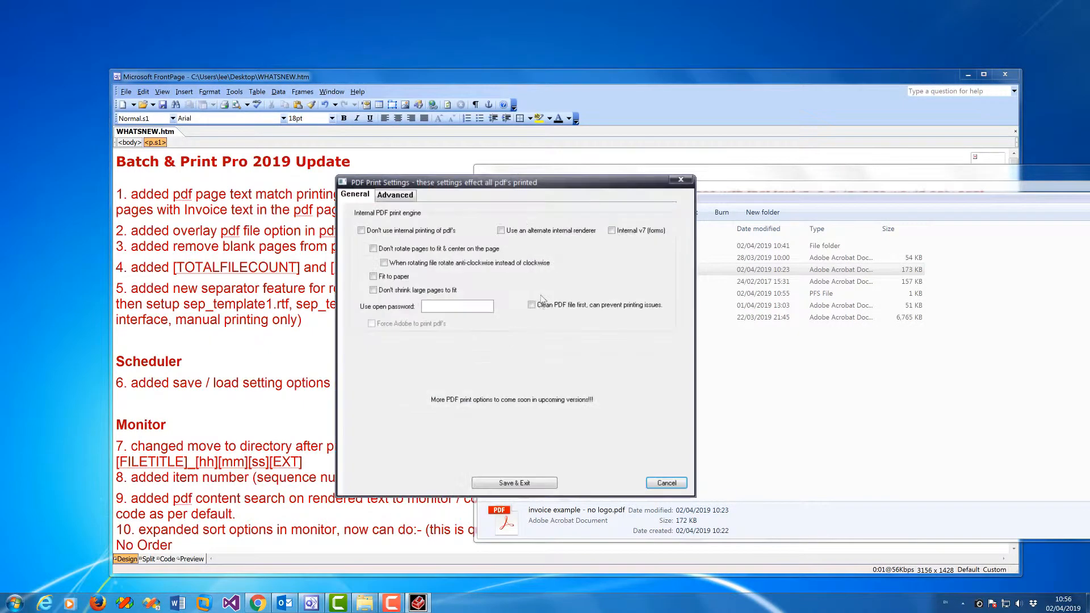
{"action": "left_click", "coordinate": [411, 196]}
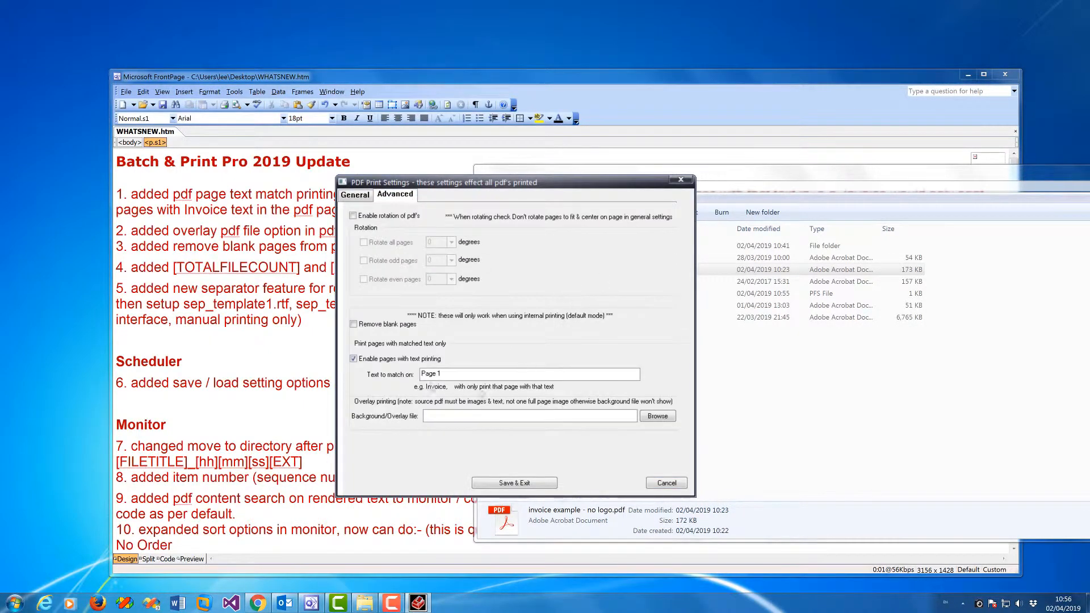
{"action": "left_click", "coordinate": [353, 359]}
{"action": "left_click_drag", "start_coordinate": [451, 373], "coordinate": [404, 375]}
{"action": "key", "text": "BackSpace"}
{"action": "left_click", "coordinate": [515, 482]}
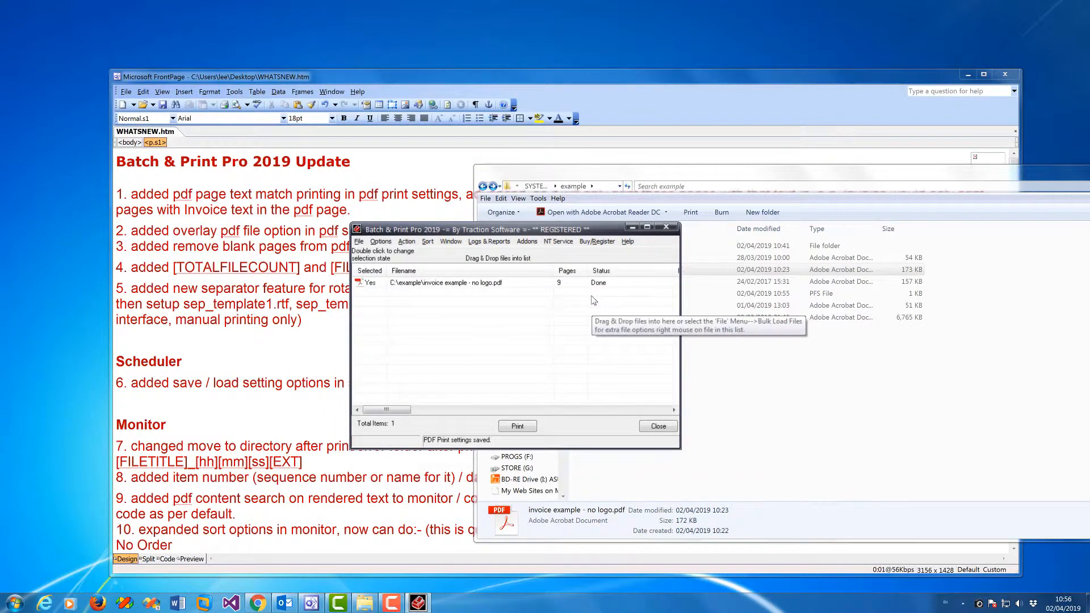
{"action": "left_click_drag", "start_coordinate": [487, 229], "coordinate": [454, 278]}
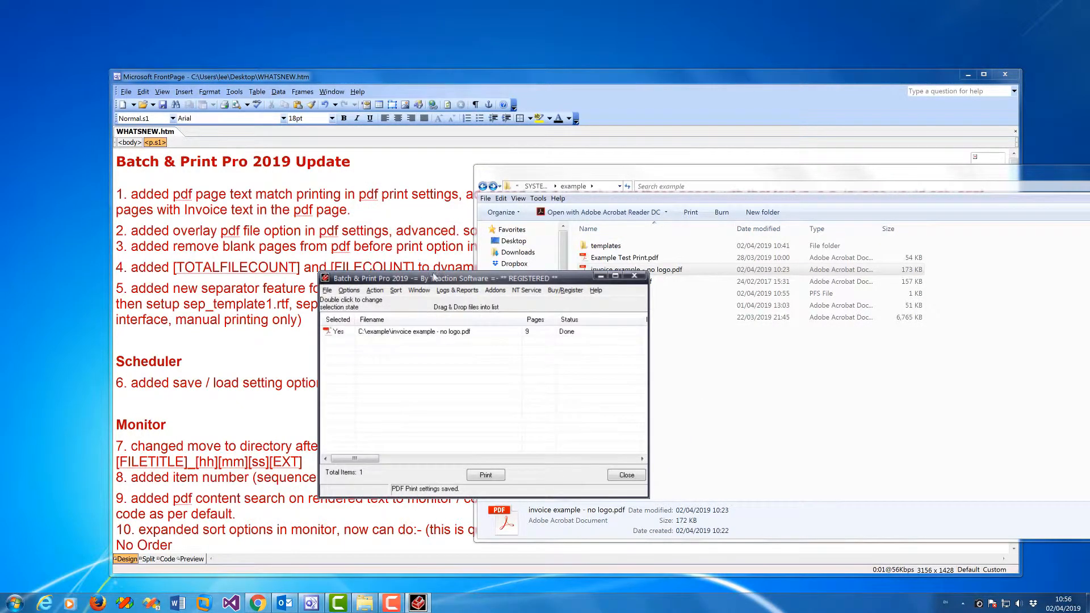
Step: Inspect invoice example - no logo.pdf and the logo in stamp.pdf from the example folder, closing each document after viewing
{"action": "left_click_drag", "start_coordinate": [569, 176], "coordinate": [754, 183]}
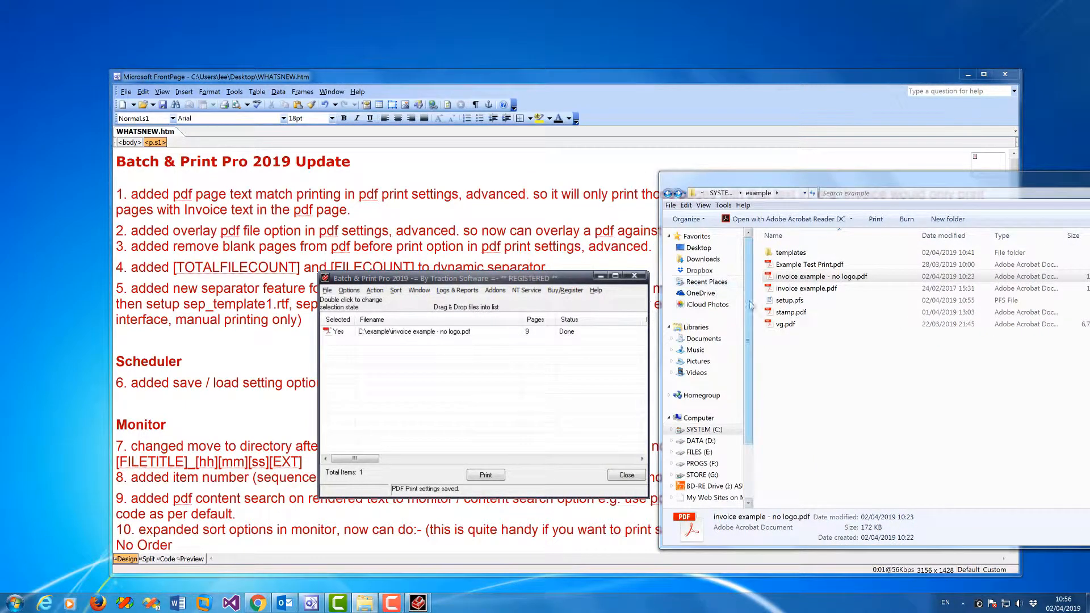
{"action": "double_click", "coordinate": [822, 278]}
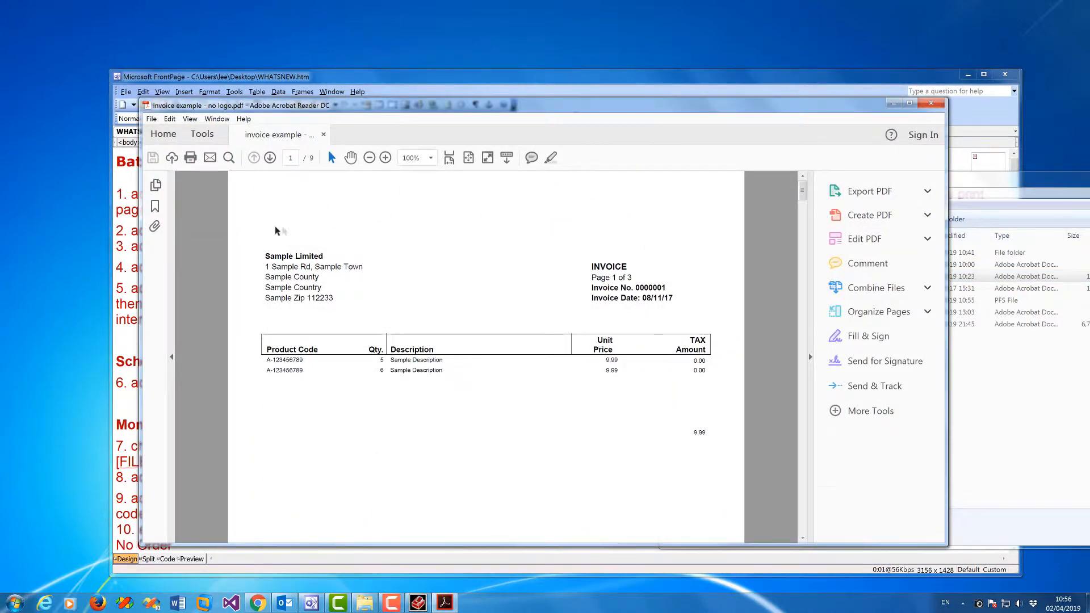
{"action": "left_click", "coordinate": [931, 103]}
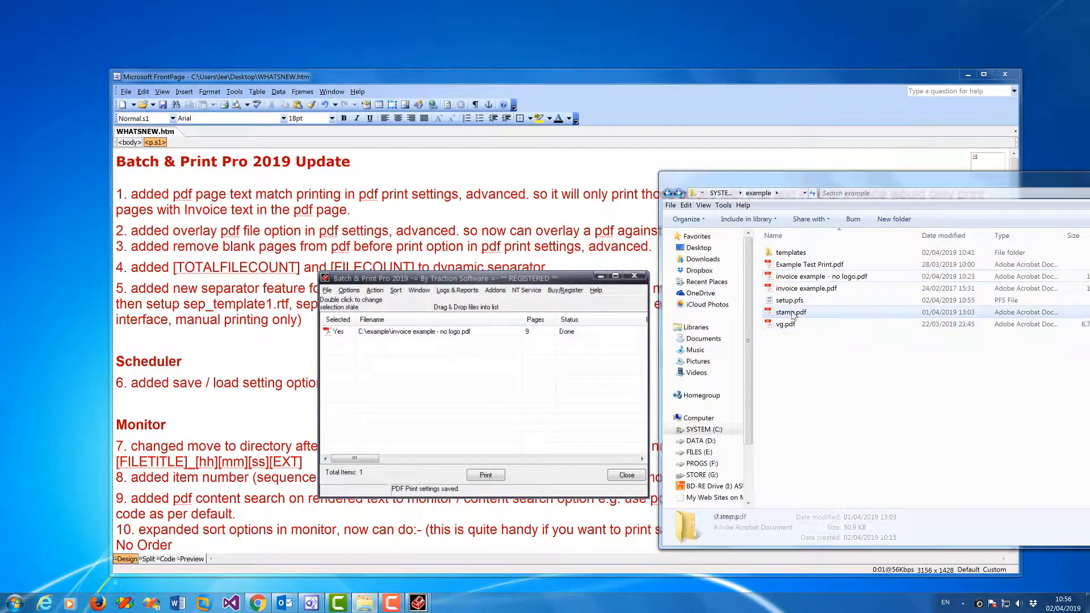
{"action": "double_click", "coordinate": [856, 313]}
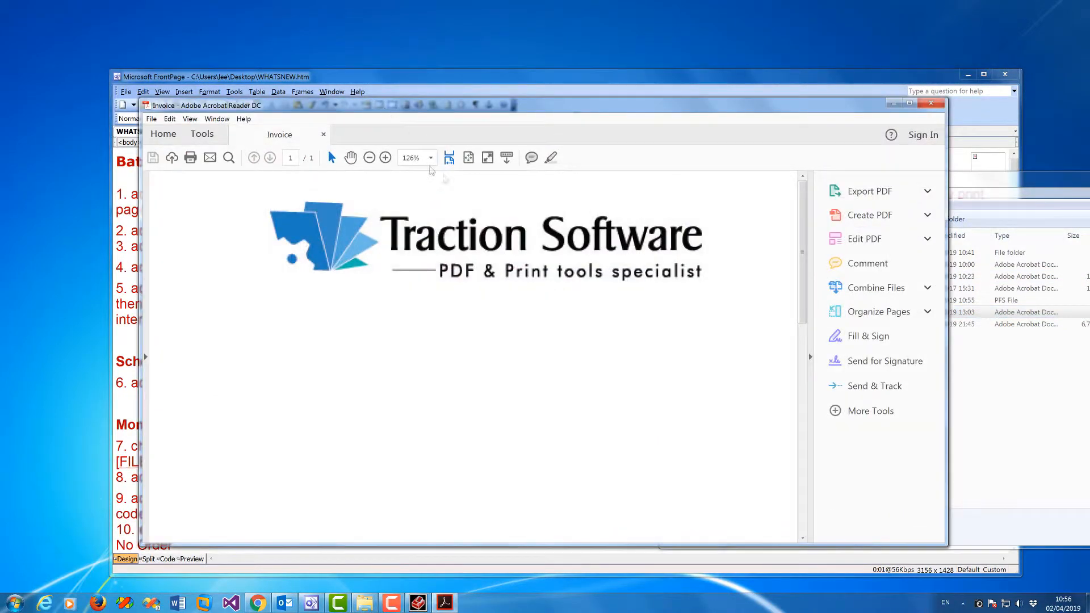
{"action": "left_click", "coordinate": [947, 120]}
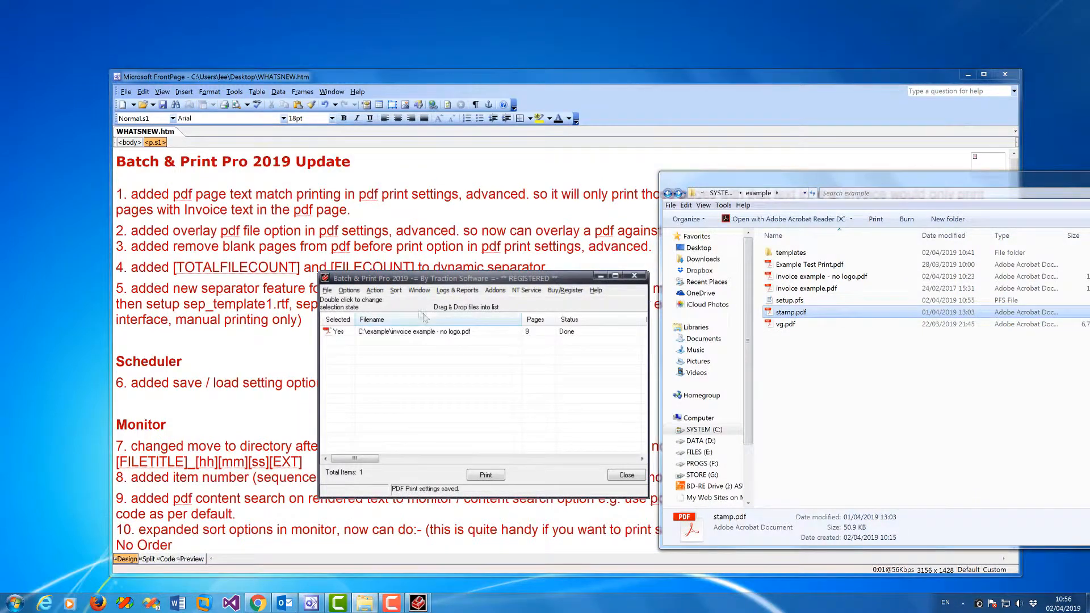
Step: Set the background/overlay file in the advanced PDF print settings to C:\example\stamp.pdf and save
{"action": "left_click", "coordinate": [327, 291]}
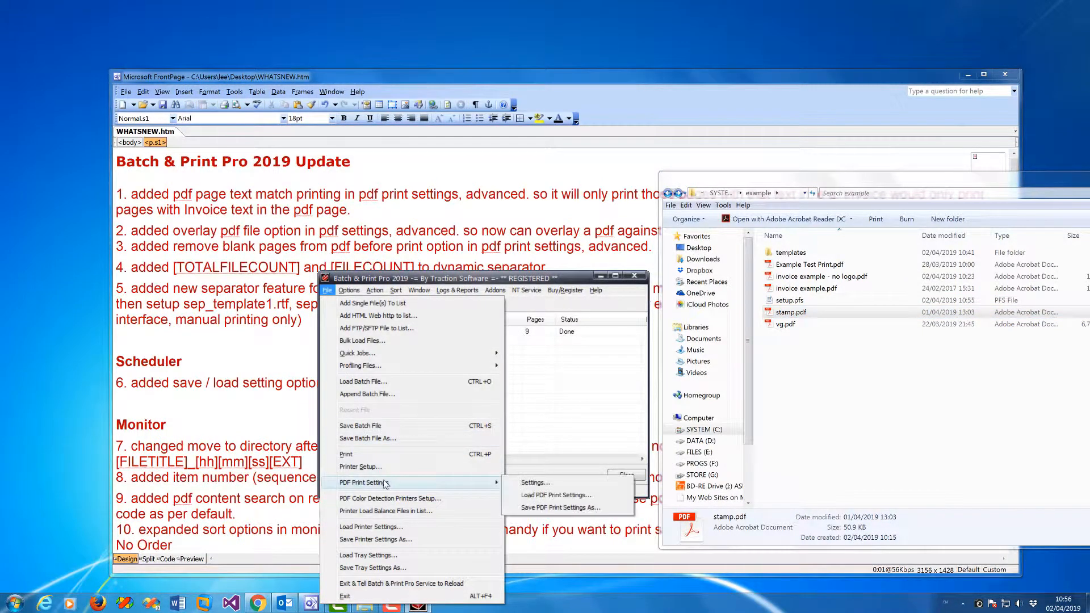
{"action": "left_click", "coordinate": [554, 488]}
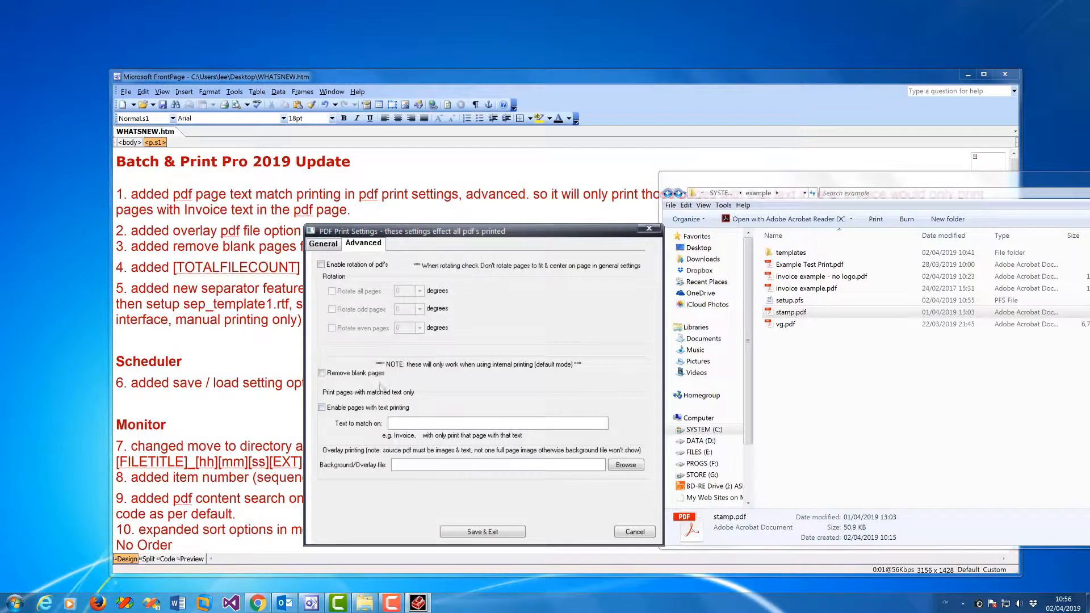
{"action": "left_click", "coordinate": [632, 467]}
{"action": "double_click", "coordinate": [256, 356]}
{"action": "left_click", "coordinate": [491, 533]}
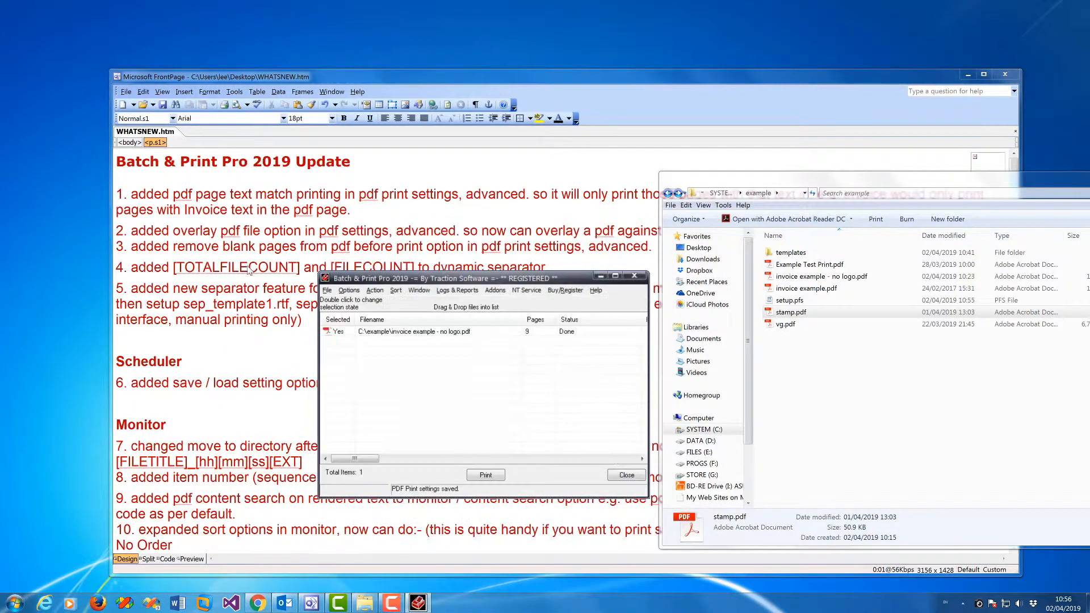
Step: Print the listed invoice PDF with the overlay and open the resulting invoice example - no logo.xps from drive C
{"action": "left_click", "coordinate": [494, 477]}
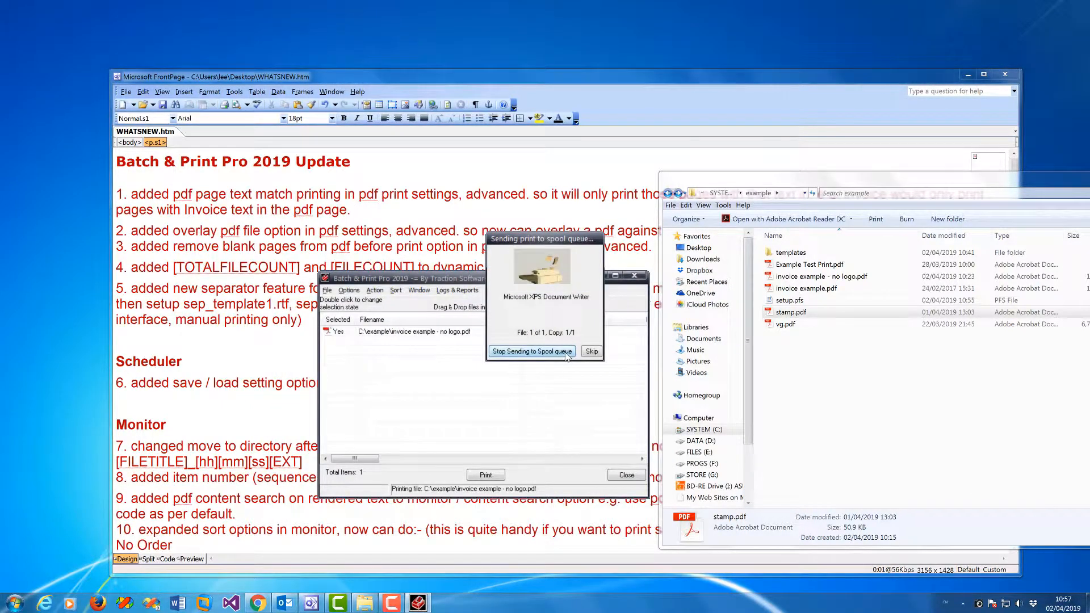
{"action": "left_click", "coordinate": [721, 194]}
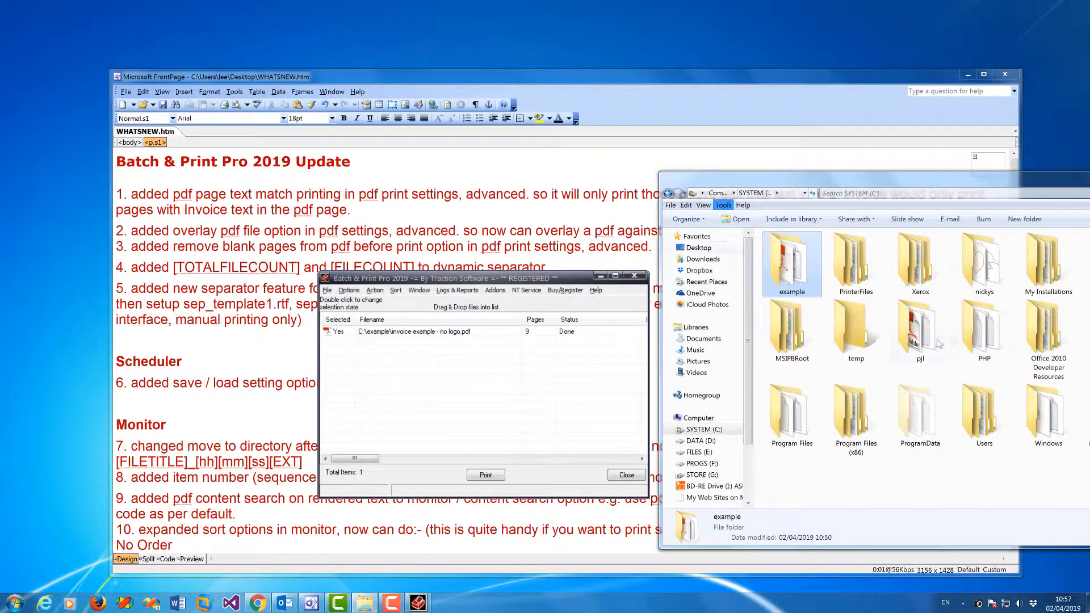
{"action": "left_click_drag", "start_coordinate": [684, 196], "coordinate": [671, 193]}
{"action": "double_click", "coordinate": [855, 420]}
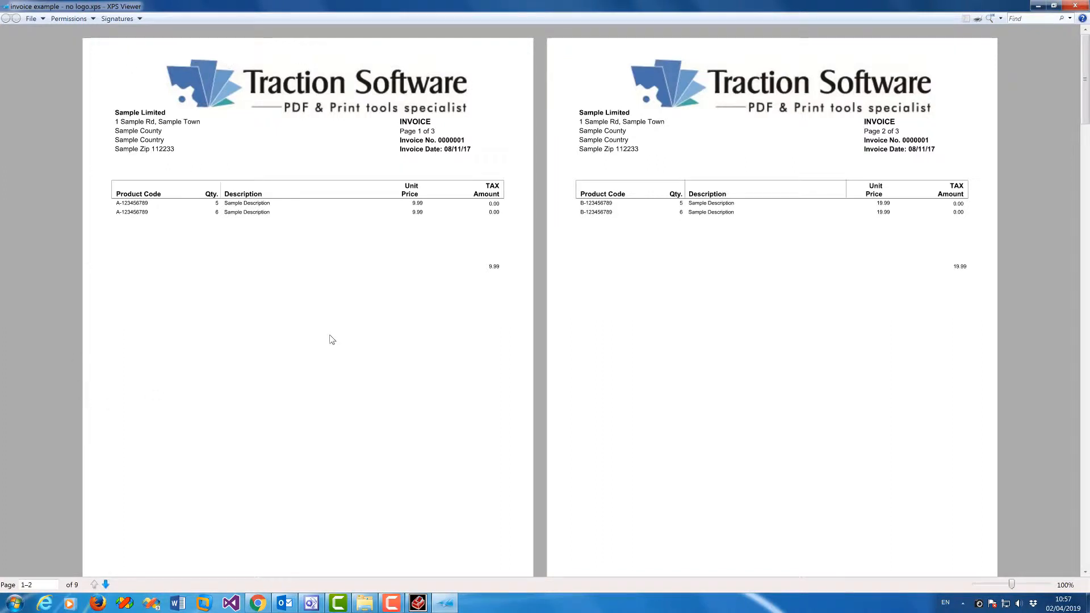
Step: Page through the invoice XPS output to check the logo overlay on its pages, return to the start, and close the viewer
{"action": "left_click", "coordinate": [106, 585]}
{"action": "left_click", "coordinate": [106, 584]}
{"action": "left_click", "coordinate": [106, 584]}
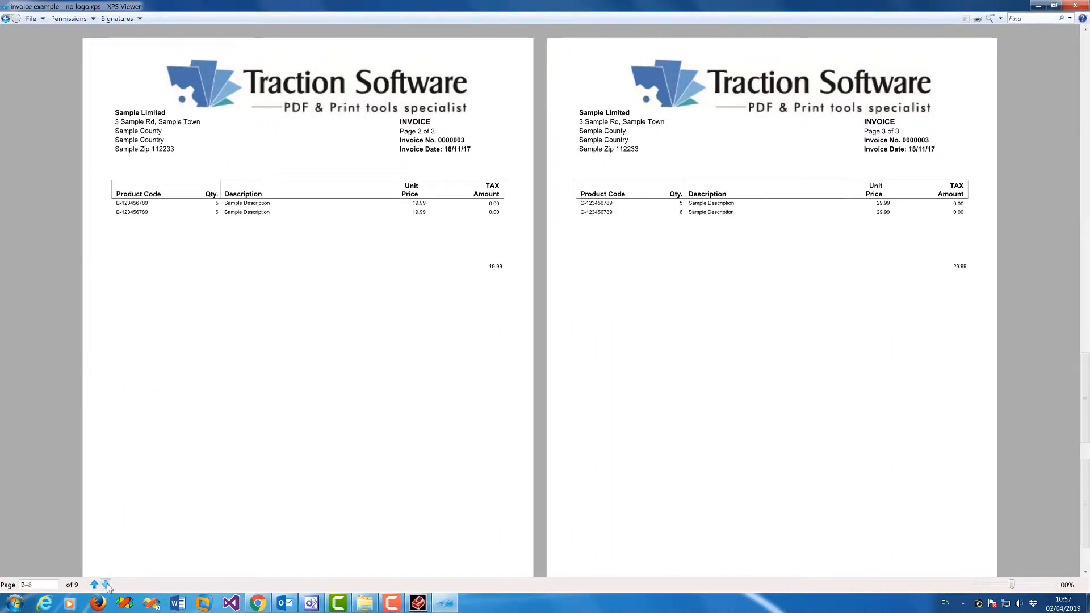
{"action": "left_click", "coordinate": [106, 584]}
{"action": "left_click", "coordinate": [94, 585]}
{"action": "left_click", "coordinate": [93, 585]}
{"action": "left_click", "coordinate": [94, 585]}
{"action": "left_click", "coordinate": [94, 585]}
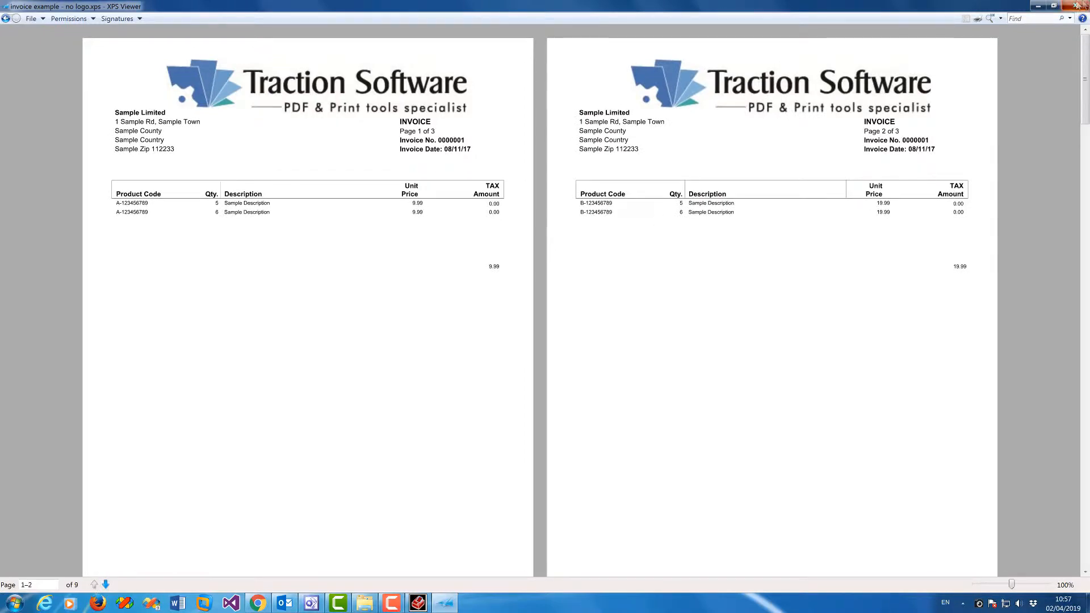
{"action": "left_click", "coordinate": [1075, 6]}
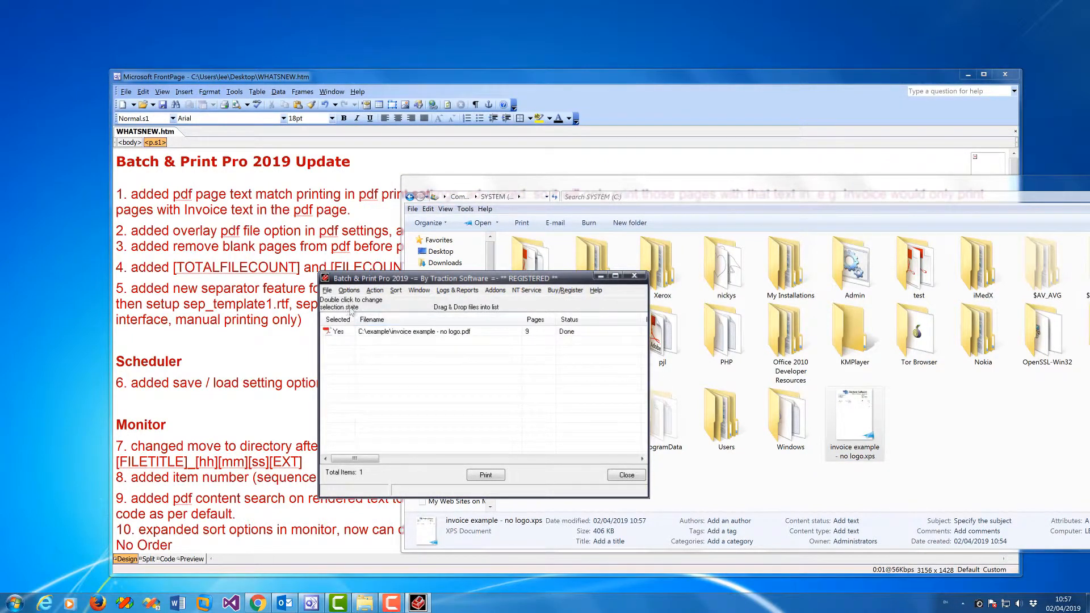
Step: Clear the background/overlay file in the advanced PDF print settings, enable Remove blank pages, and save
{"action": "left_click", "coordinate": [327, 290]}
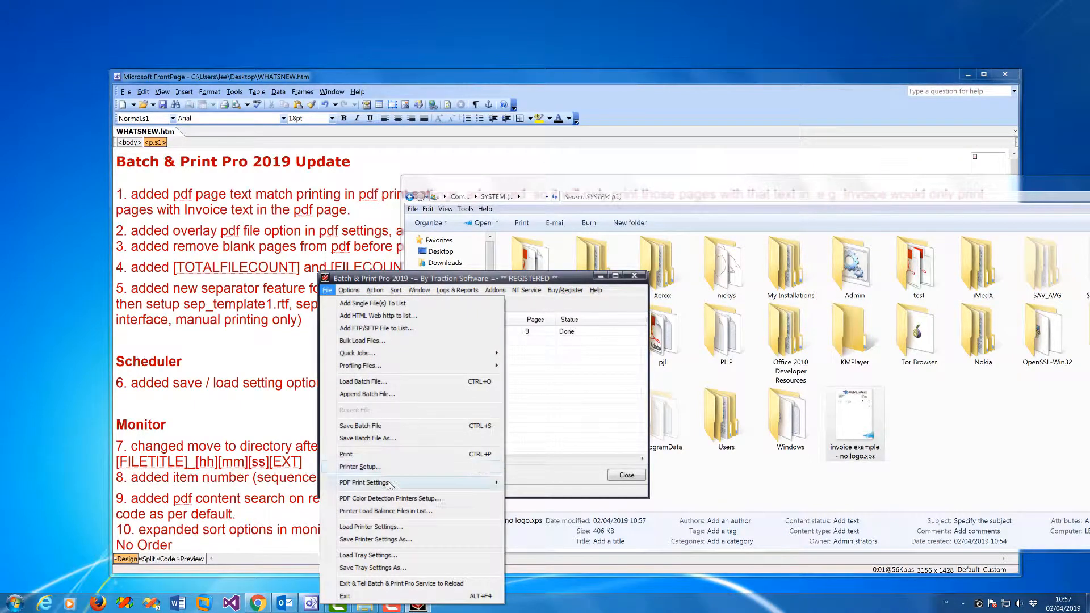
{"action": "mouse_move", "coordinate": [489, 482]}
{"action": "left_click", "coordinate": [534, 482]}
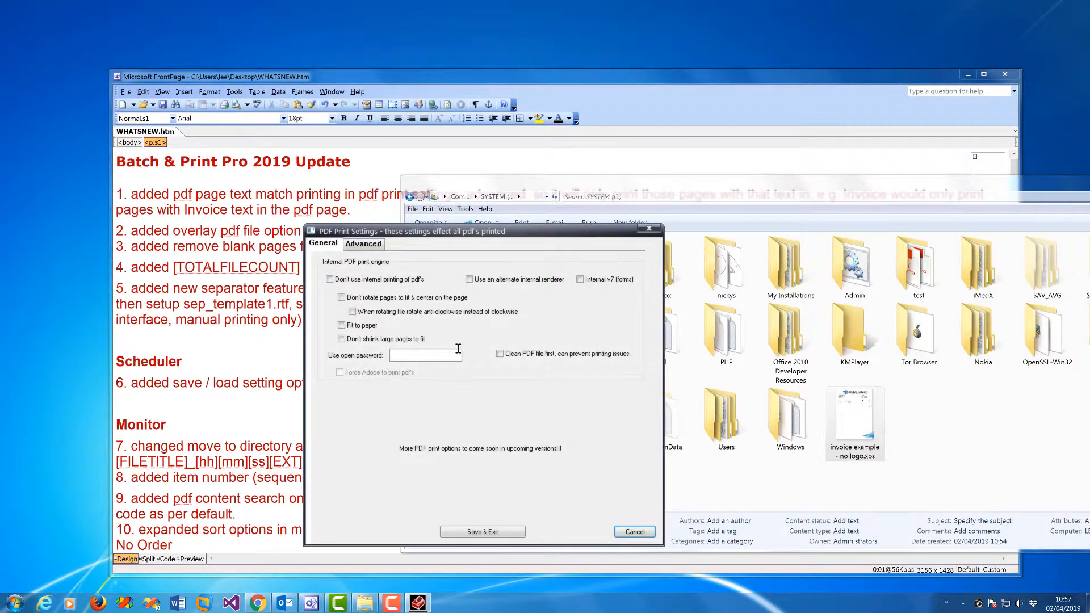
{"action": "left_click", "coordinate": [370, 247]}
{"action": "left_click_drag", "start_coordinate": [458, 467], "coordinate": [179, 230]}
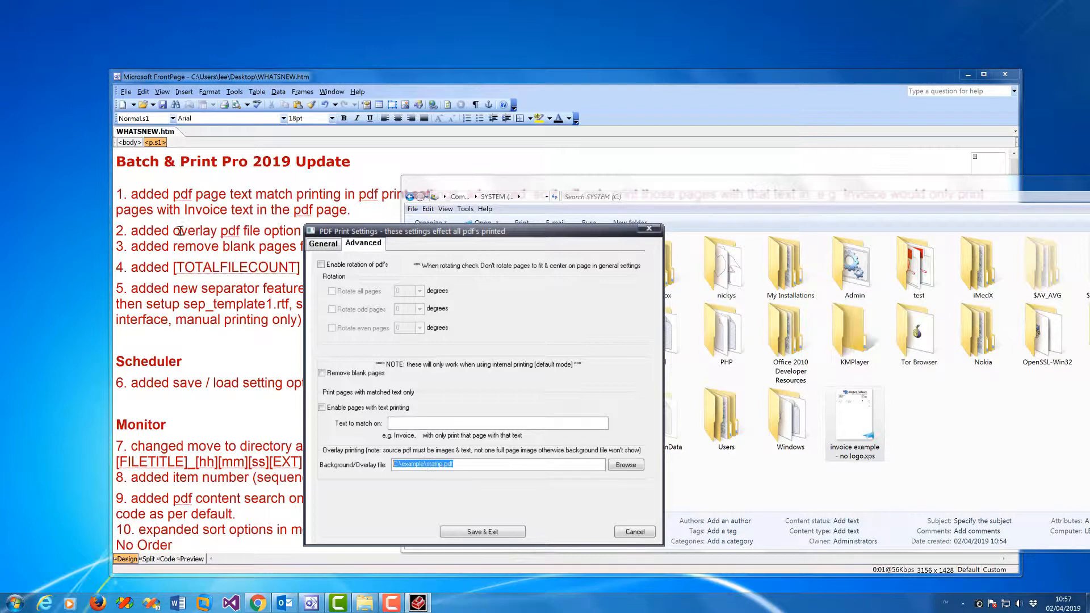
{"action": "key", "text": "Delete"}
{"action": "left_click", "coordinate": [322, 373]}
{"action": "left_click", "coordinate": [482, 532]}
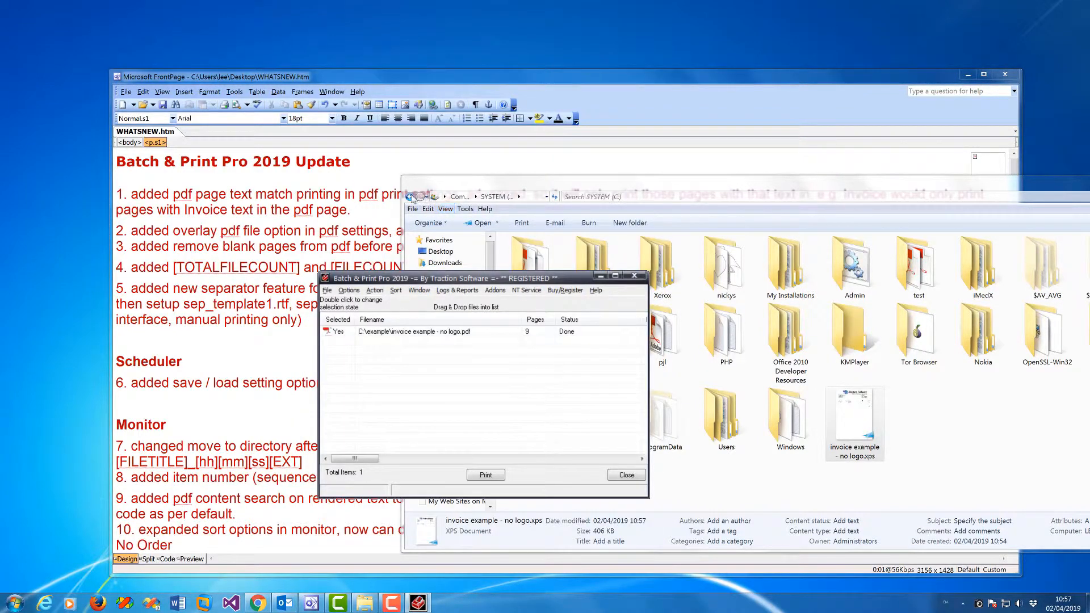
Step: Replace the invoice file in the print list with vg.pdf from the C:\example folder
{"action": "left_click", "coordinate": [410, 196]}
{"action": "left_click_drag", "start_coordinate": [502, 179], "coordinate": [772, 206]}
{"action": "left_click", "coordinate": [489, 332]}
{"action": "key", "text": "Delete"}
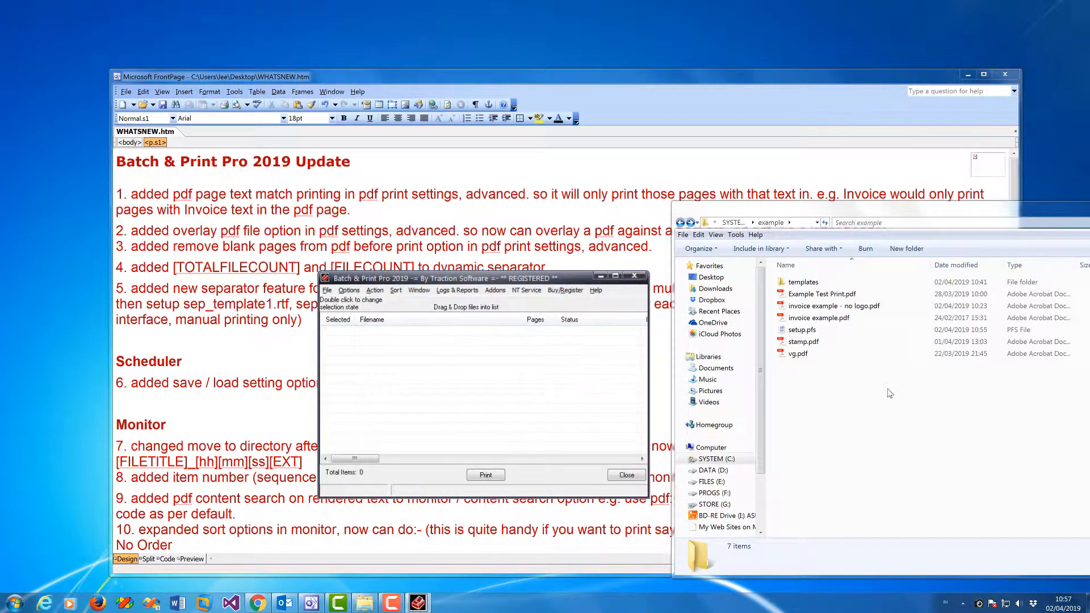
{"action": "left_click", "coordinate": [890, 393]}
{"action": "left_click_drag", "start_coordinate": [798, 354], "coordinate": [524, 382]}
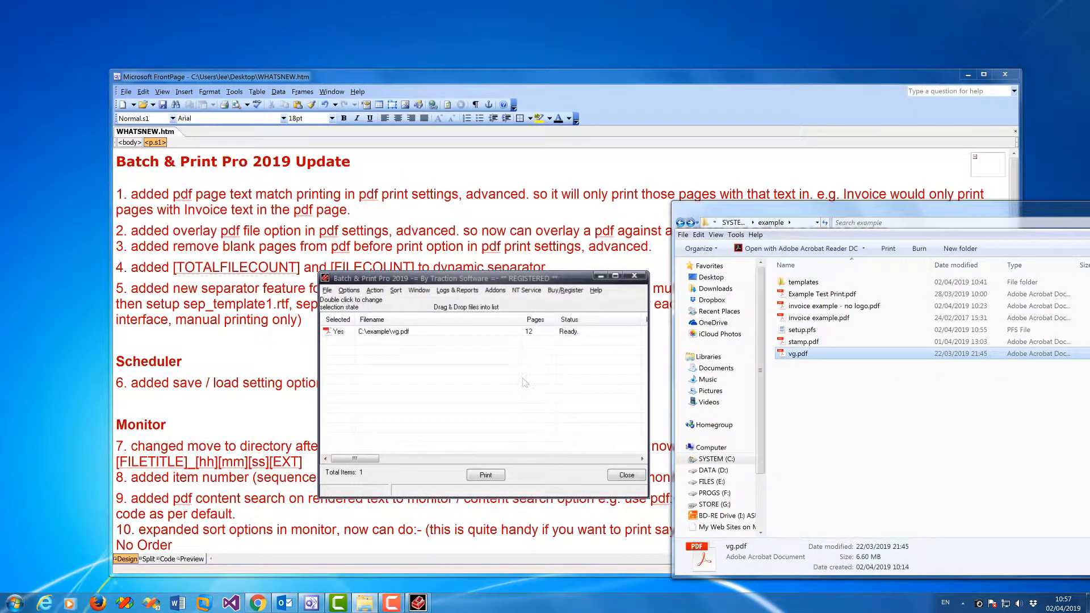
Step: Examine the pages of vg.pdf at 33.3% zoom for blank pages, and close the document
{"action": "double_click", "coordinate": [810, 354]}
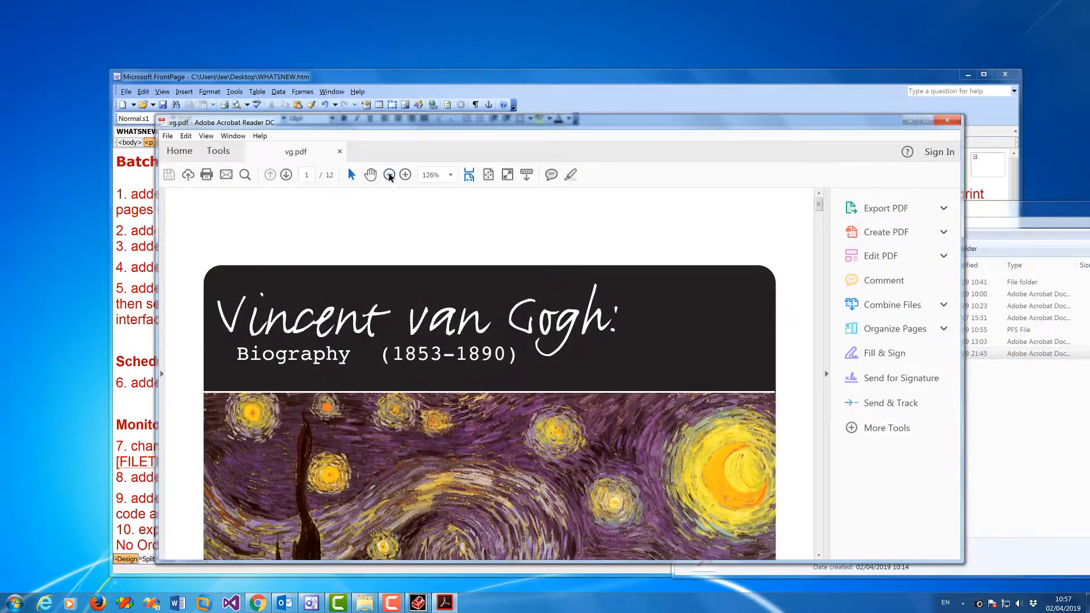
{"action": "left_click", "coordinate": [390, 176]}
{"action": "left_click", "coordinate": [390, 176]}
{"action": "left_click", "coordinate": [389, 176]}
{"action": "left_click", "coordinate": [390, 176]}
{"action": "left_click", "coordinate": [390, 176]}
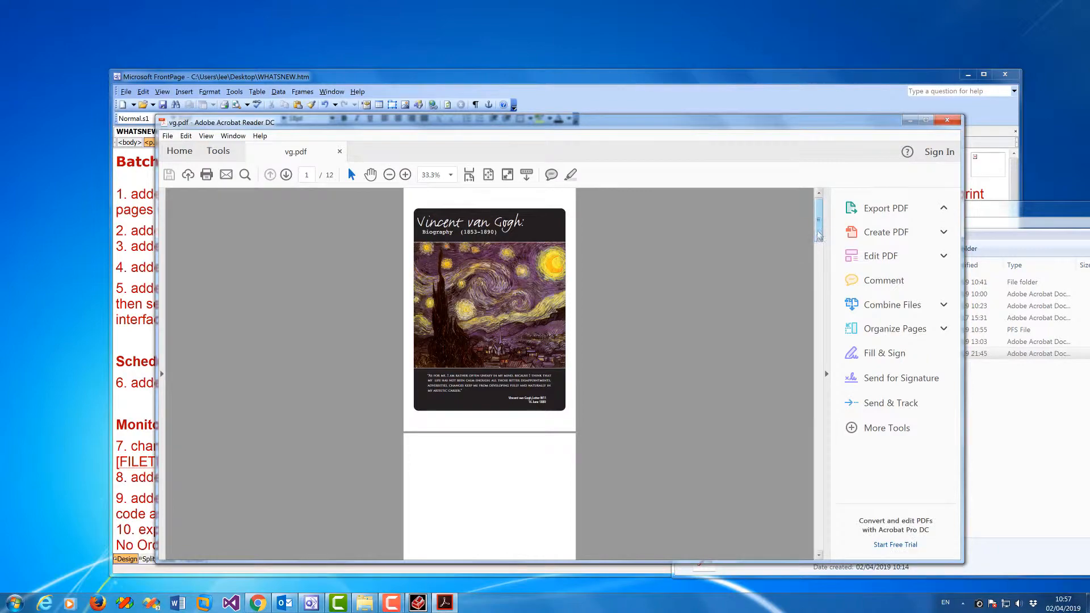
{"action": "scroll", "coordinate": [816, 256], "scroll_direction": "down", "scroll_amount": 5}
{"action": "left_click_drag", "start_coordinate": [816, 256], "coordinate": [829, 219]}
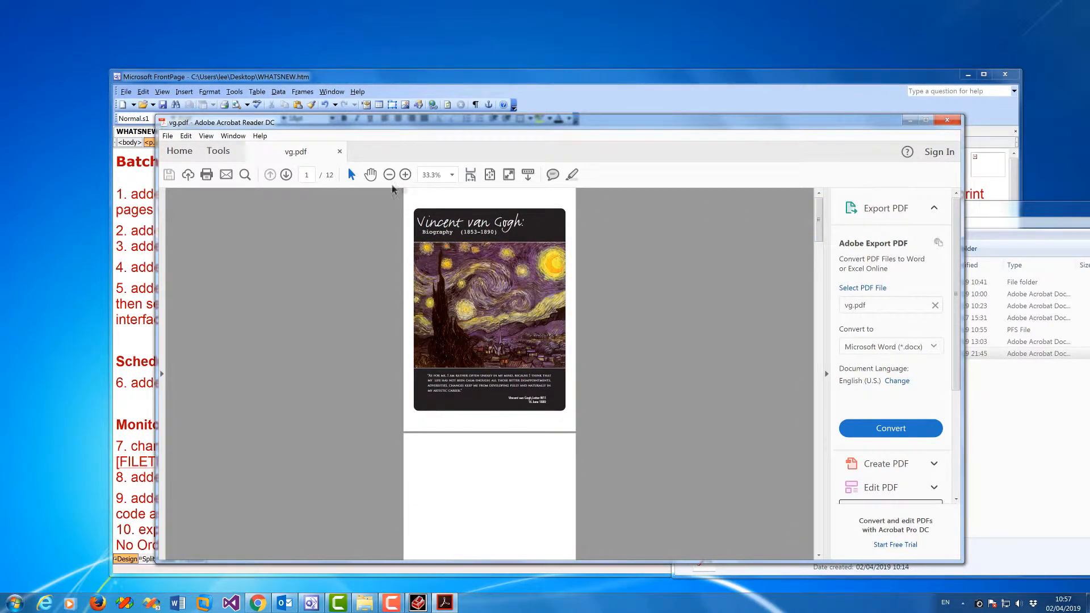
{"action": "left_click", "coordinate": [954, 123]}
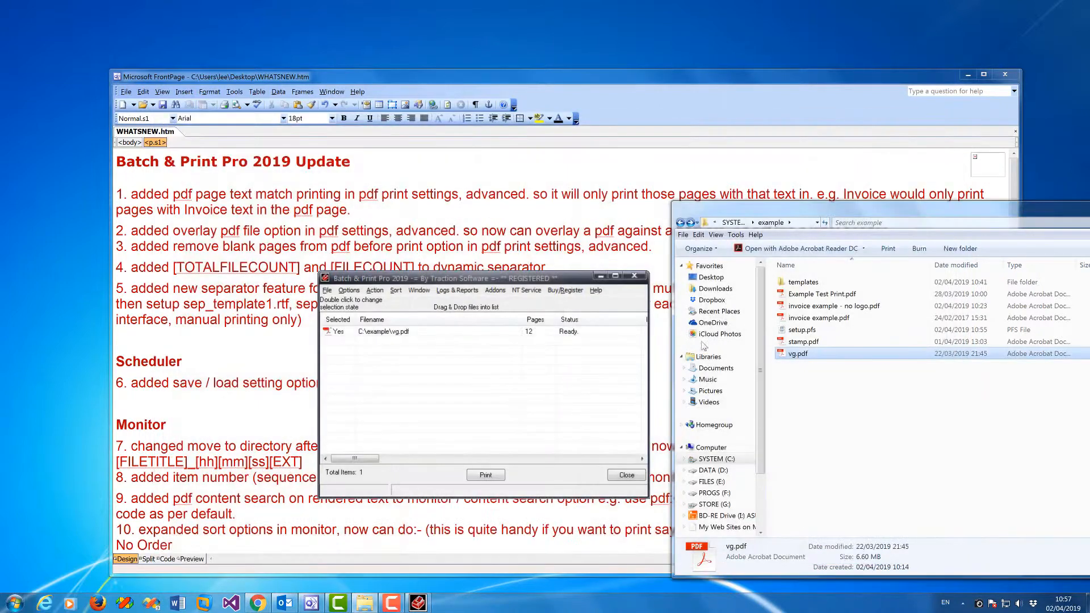
Step: Print vg.pdf from the list and open the resulting vg.xps on drive C
{"action": "left_click", "coordinate": [492, 476]}
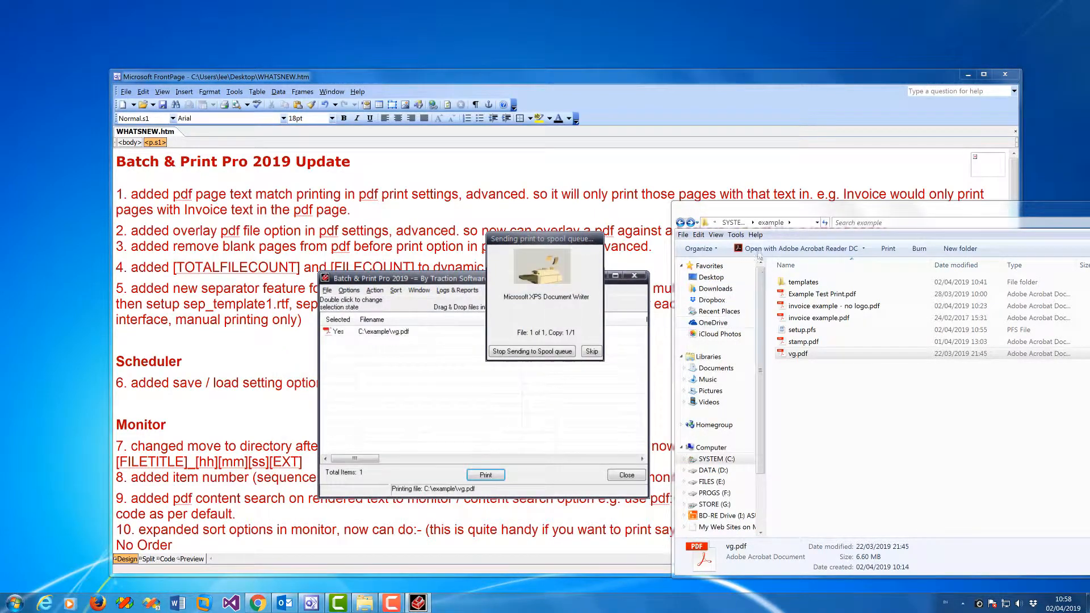
{"action": "left_click", "coordinate": [732, 223]}
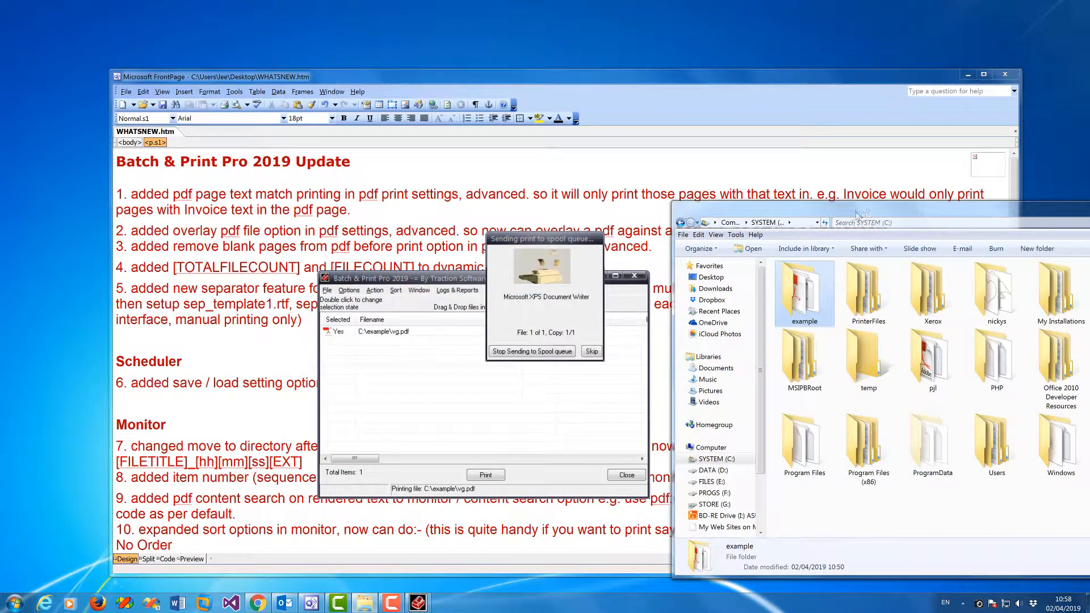
{"action": "left_click_drag", "start_coordinate": [860, 215], "coordinate": [614, 198]}
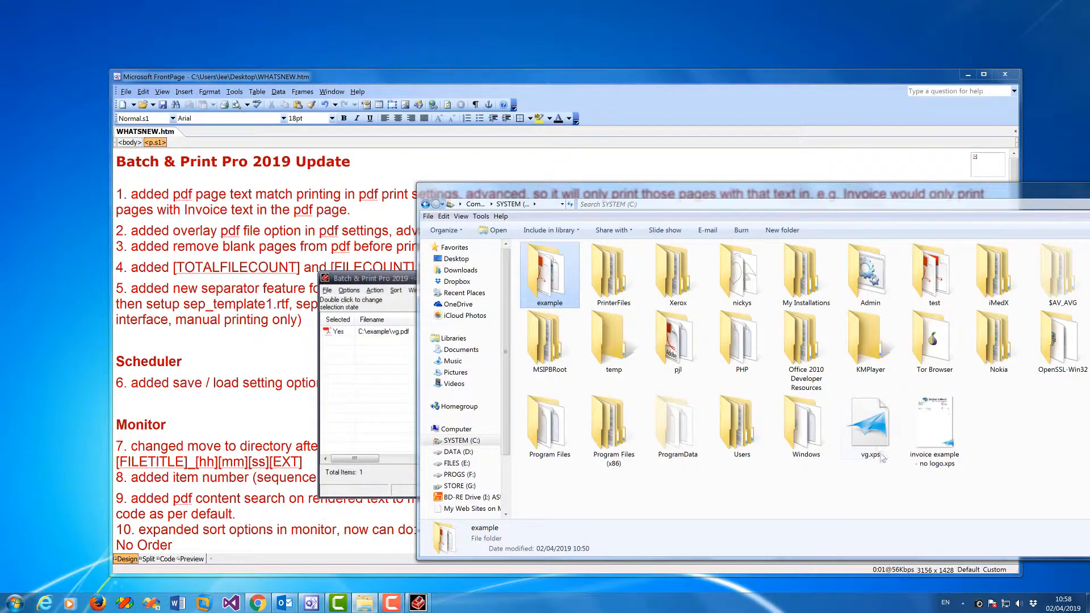
{"action": "double_click", "coordinate": [872, 428]}
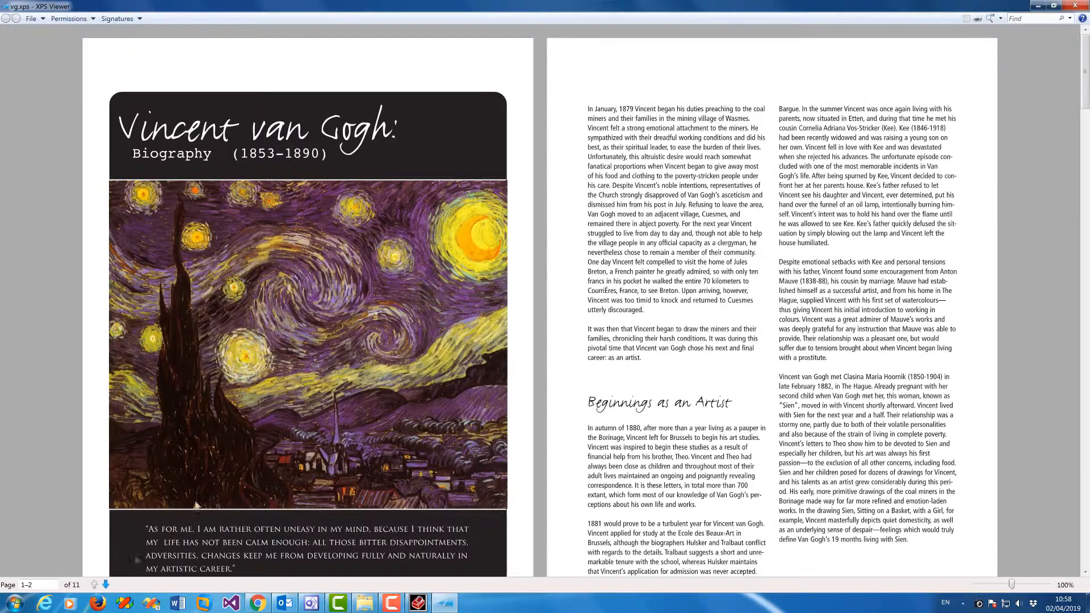
Step: Page through vg.xps to check for blank pages, inspect the end of the last page, and close the viewer
{"action": "left_click", "coordinate": [106, 586]}
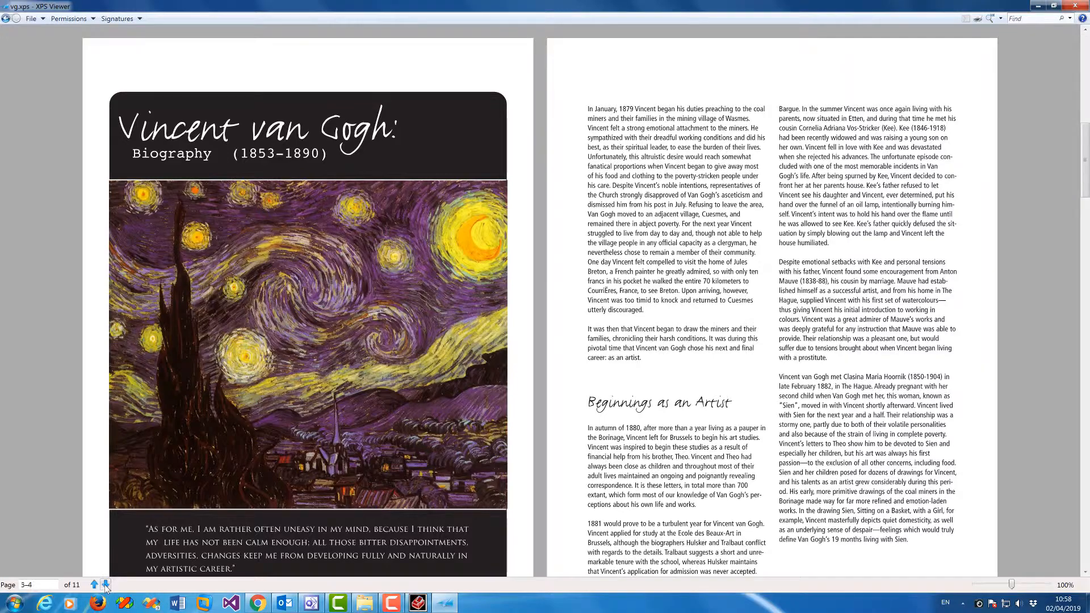
{"action": "left_click", "coordinate": [106, 585]}
{"action": "left_click", "coordinate": [106, 586]}
{"action": "left_click", "coordinate": [105, 586]}
{"action": "left_click", "coordinate": [105, 586]}
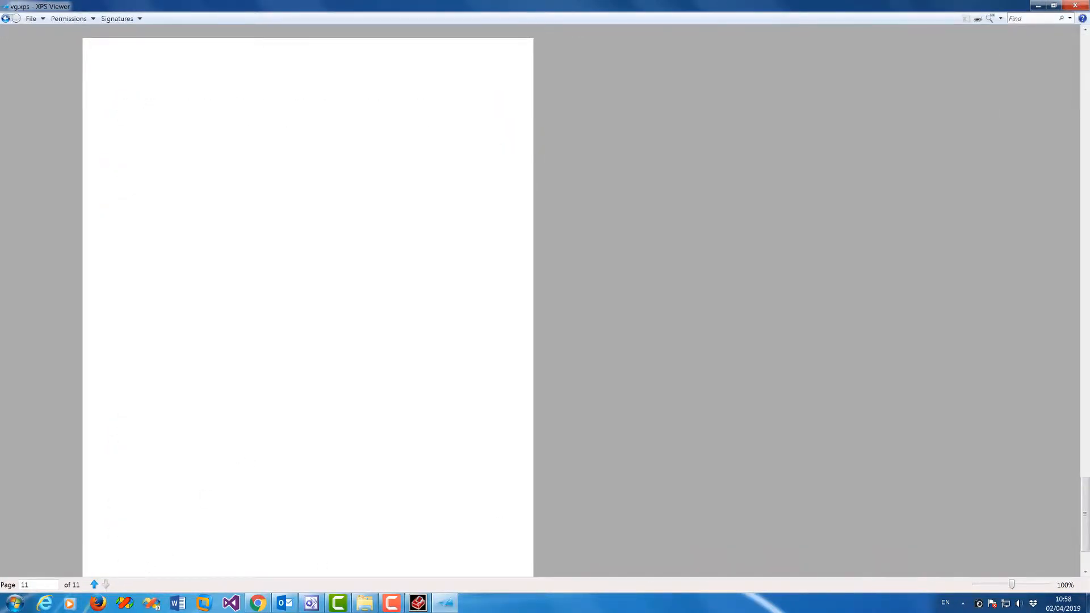
{"action": "left_click_drag", "start_coordinate": [1088, 508], "coordinate": [1088, 547]}
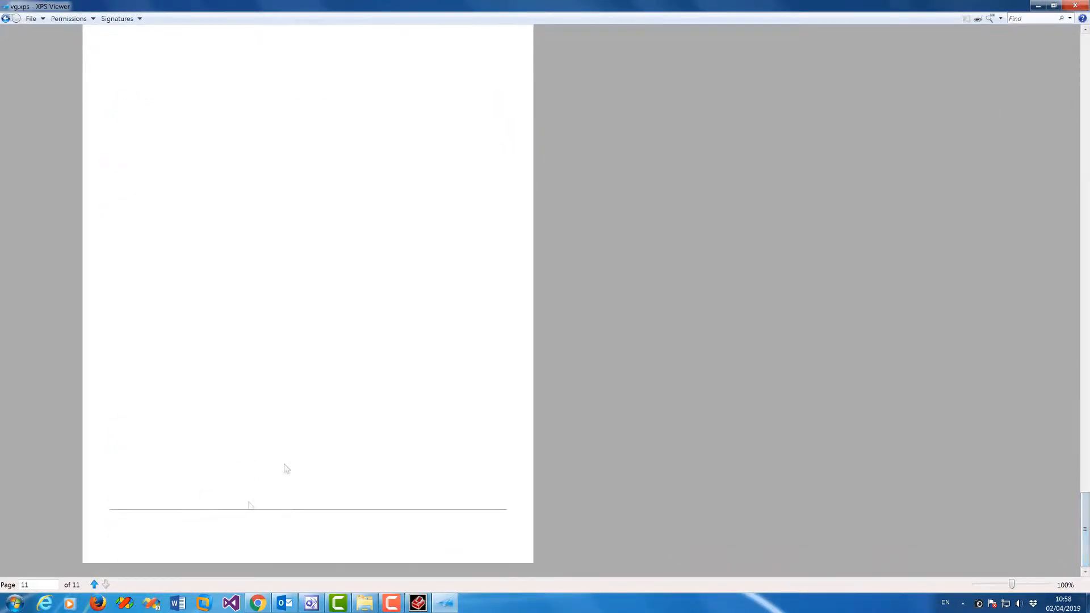
{"action": "left_click", "coordinate": [1075, 6]}
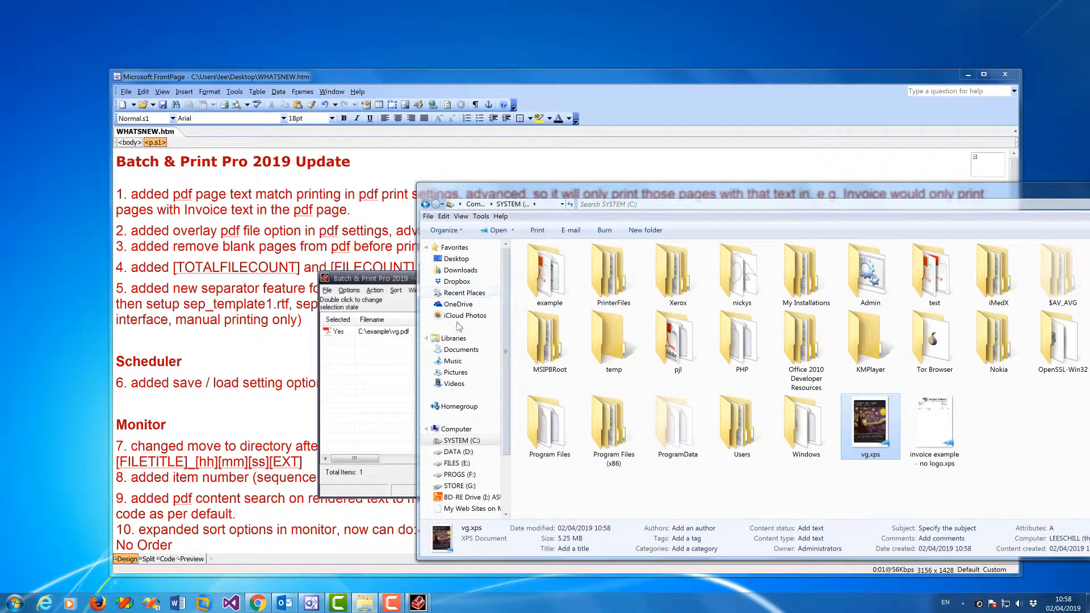
Step: Rearrange the windows to reveal the feature notes, and add stamp.pdf and invoice example - no logo.pdf to the print list
{"action": "left_click", "coordinate": [400, 370]}
{"action": "left_click_drag", "start_coordinate": [437, 279], "coordinate": [421, 333]}
{"action": "left_click_drag", "start_coordinate": [475, 187], "coordinate": [645, 176]}
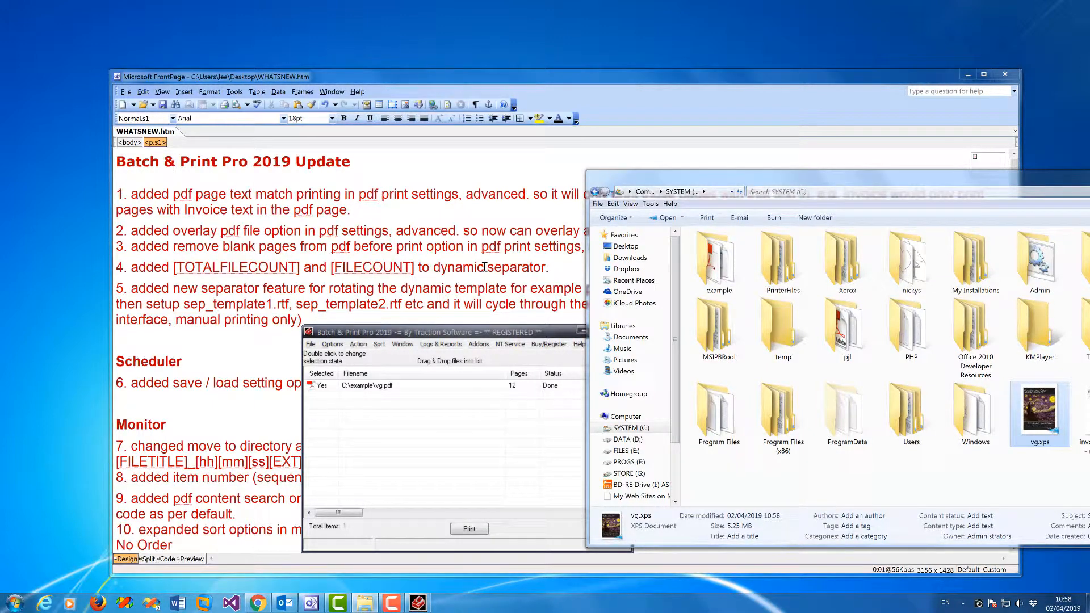
{"action": "left_click", "coordinate": [436, 415]}
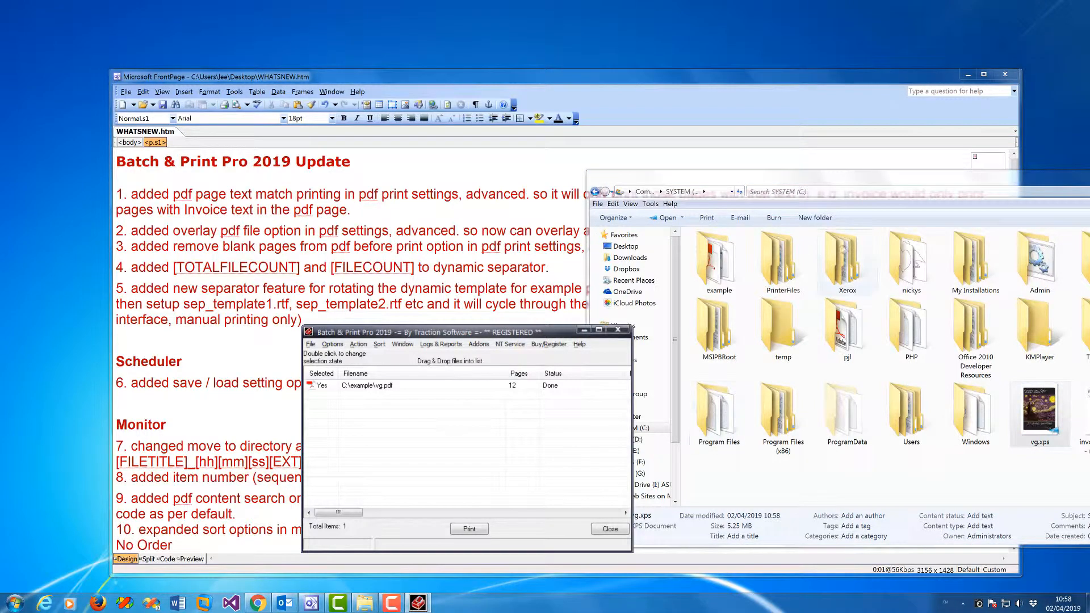
{"action": "left_click", "coordinate": [594, 191]}
{"action": "left_click_drag", "start_coordinate": [719, 310], "coordinate": [539, 403]}
{"action": "left_click_drag", "start_coordinate": [733, 275], "coordinate": [508, 434]}
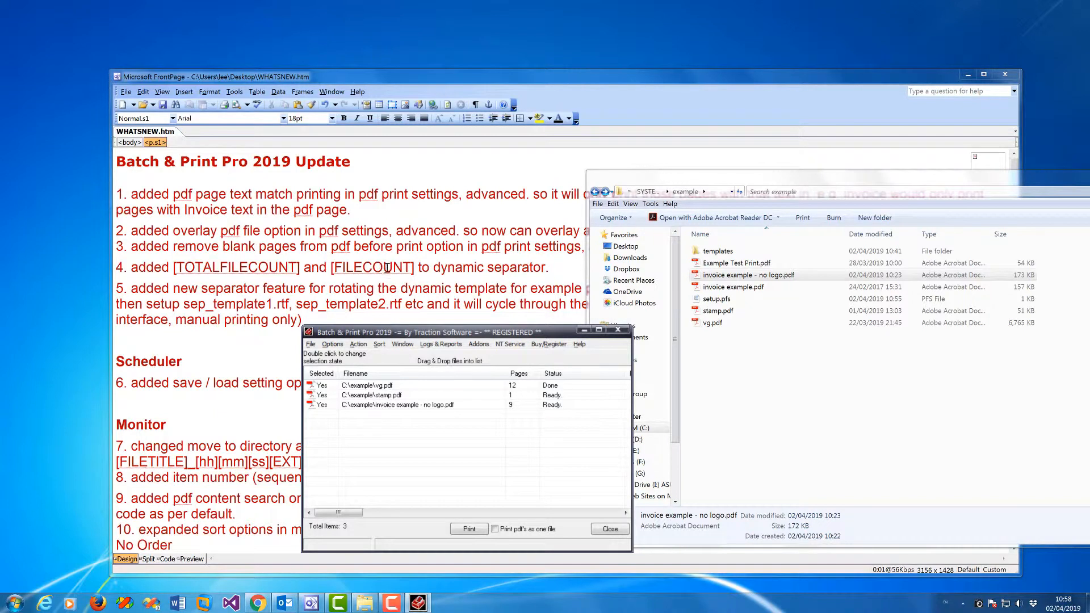
Step: Read the separator feature notes in WHATSNEW.htm and return to the print list
{"action": "left_click", "coordinate": [389, 386]}
{"action": "left_click", "coordinate": [395, 396]}
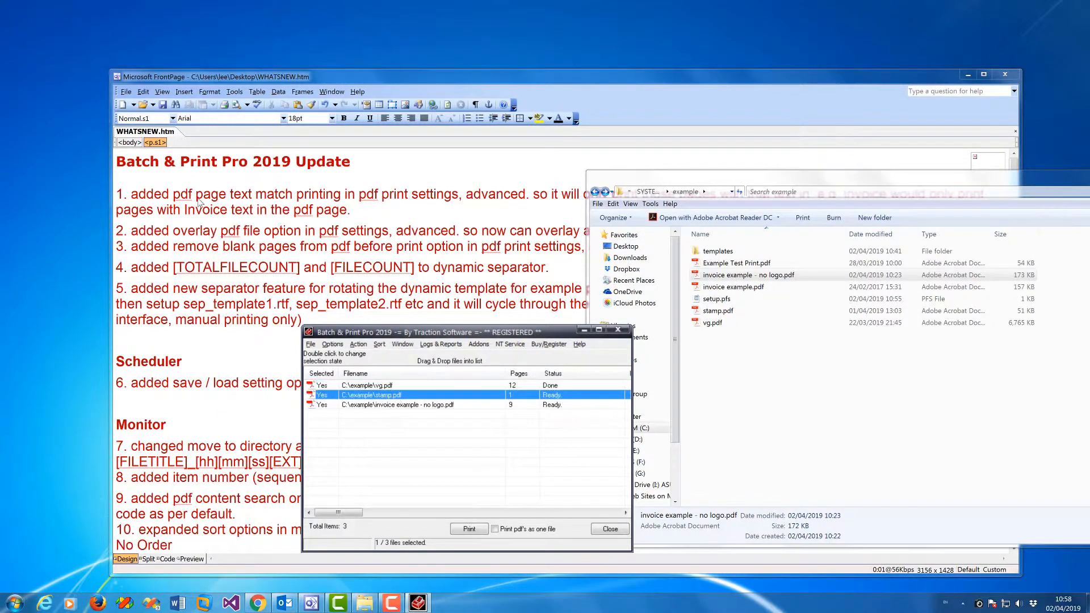
{"action": "left_click", "coordinate": [447, 407]}
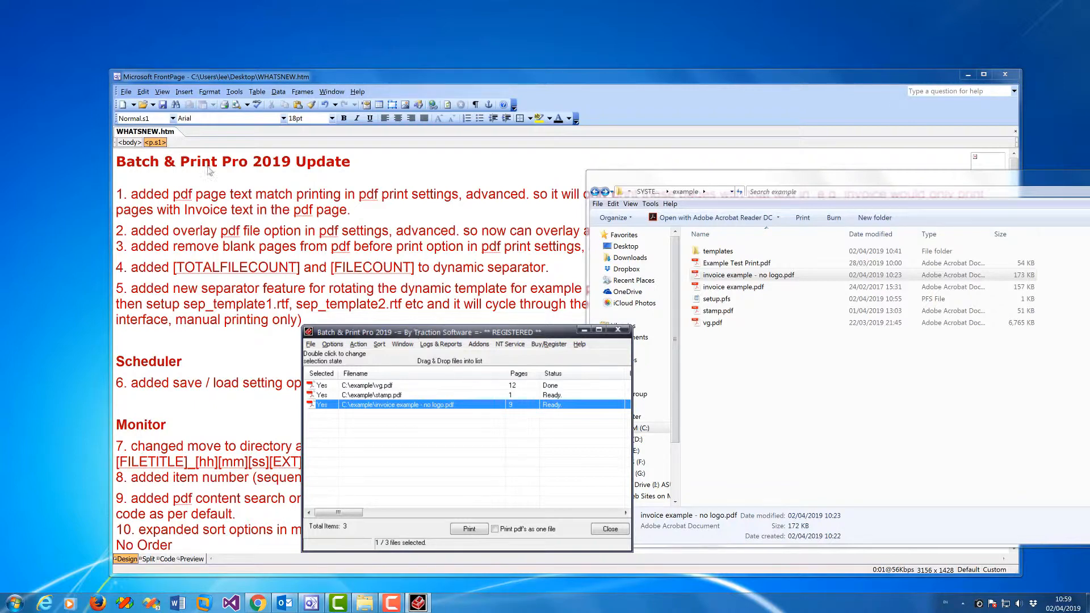
{"action": "left_click", "coordinate": [246, 316]}
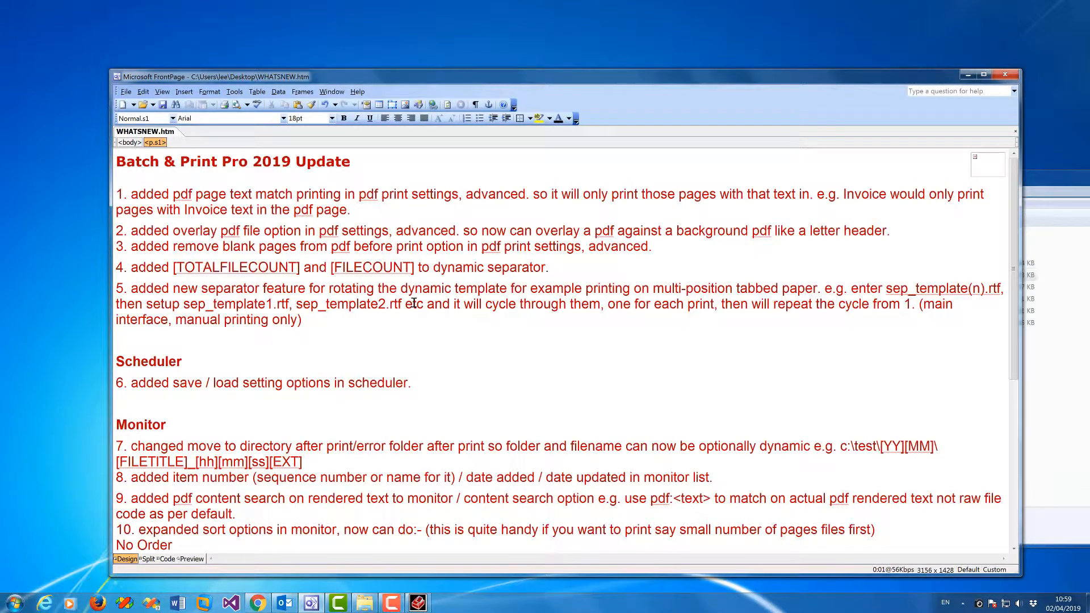
{"action": "left_click", "coordinate": [419, 603]}
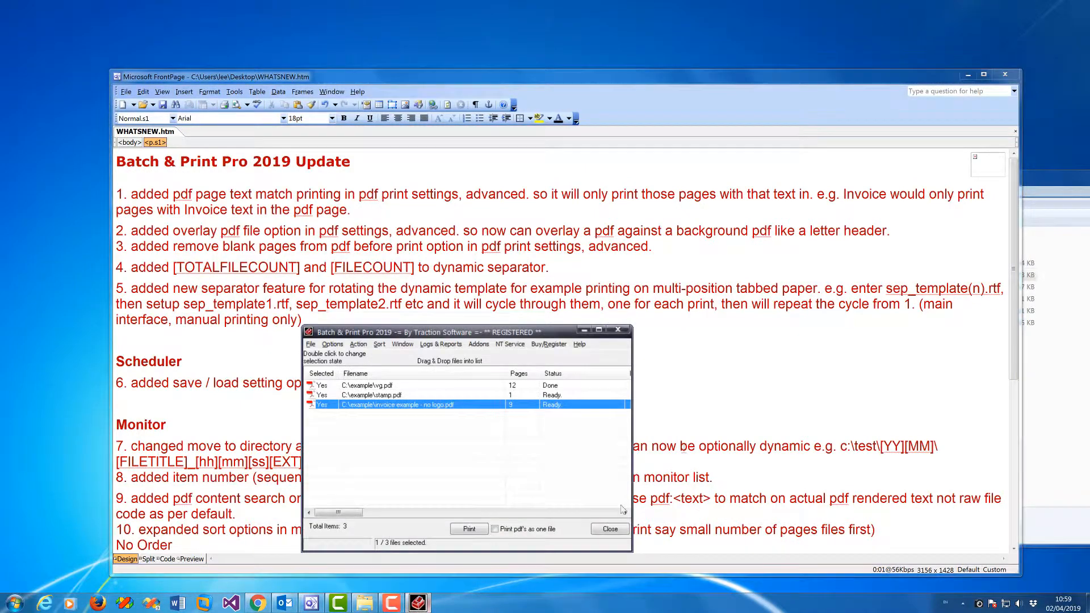
Step: Open the templates folder inside example and look at the numbered sep_template RTF files
{"action": "left_click", "coordinate": [1037, 378]}
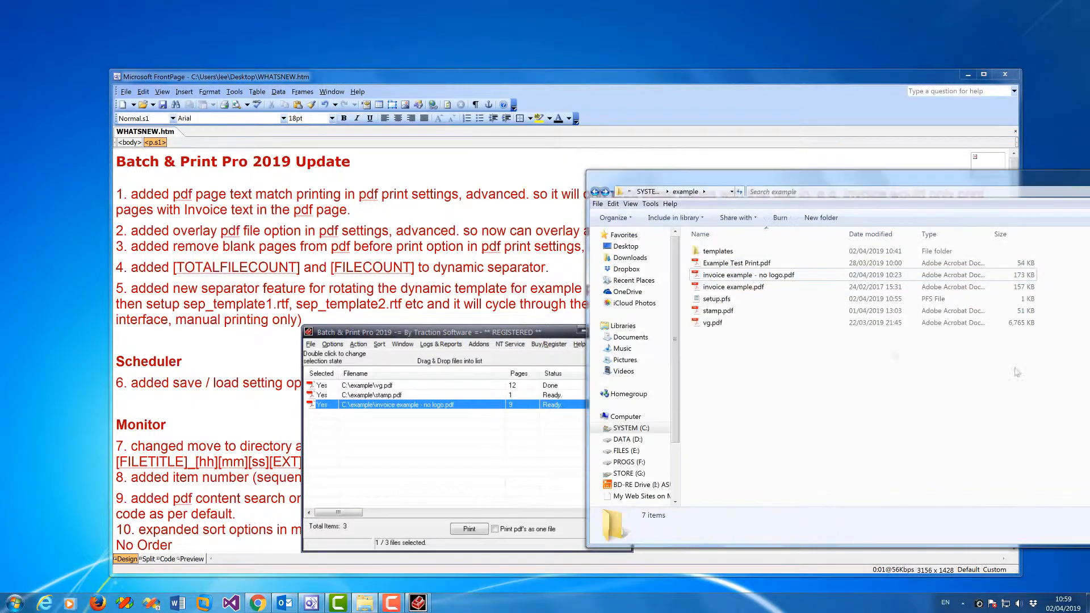
{"action": "double_click", "coordinate": [718, 251]}
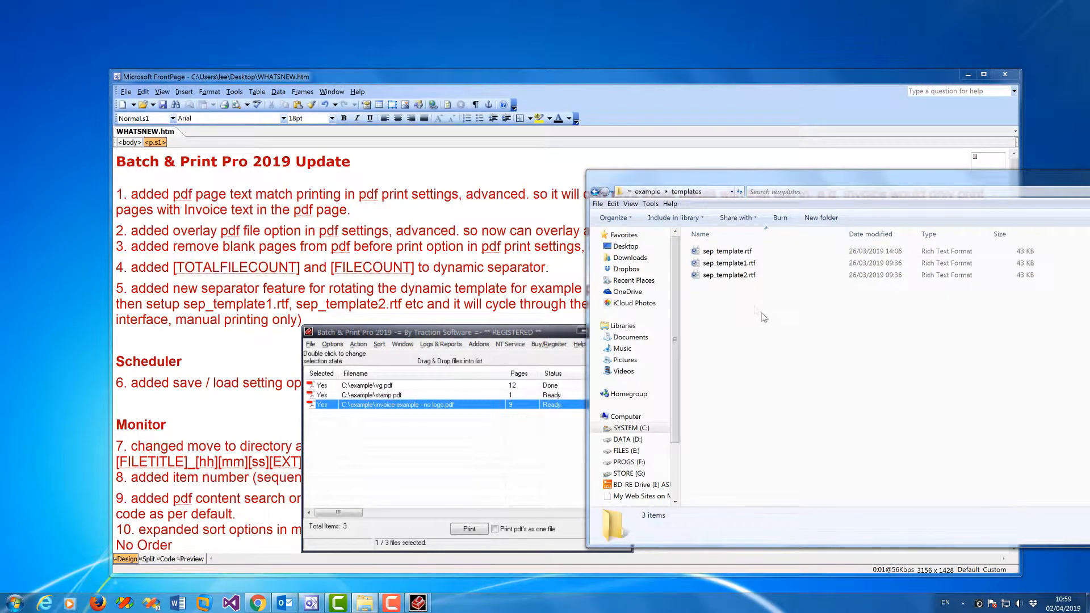
{"action": "left_click", "coordinate": [734, 263]}
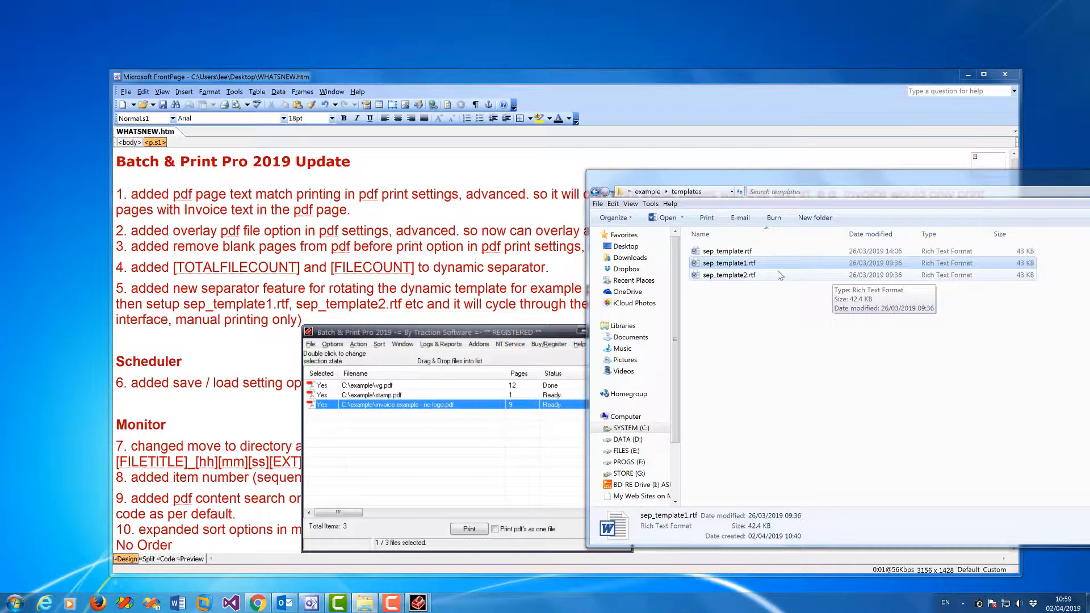
{"action": "left_click", "coordinate": [766, 373]}
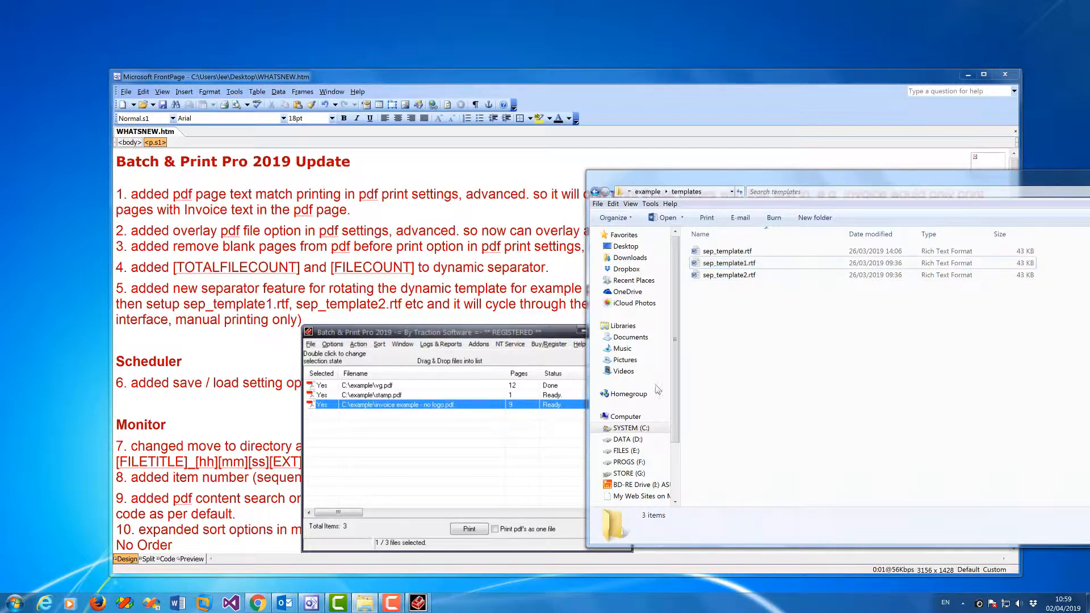
Step: Open the Separator/Banner Page Setup and enable generating the separator file on the fly before each file
{"action": "left_click", "coordinate": [461, 454]}
{"action": "left_click", "coordinate": [332, 344]}
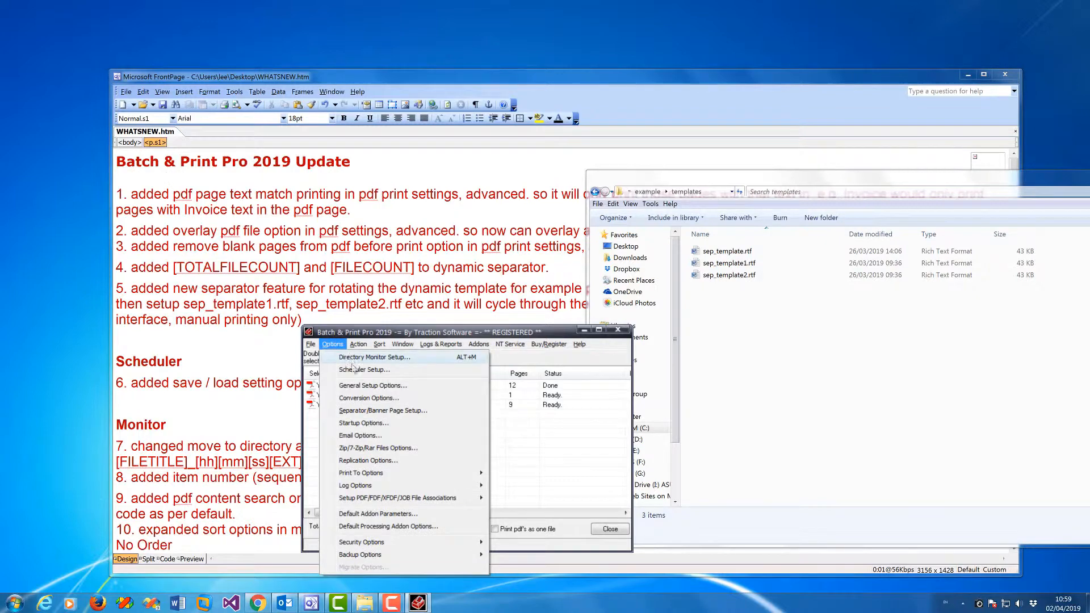
{"action": "left_click", "coordinate": [370, 410]}
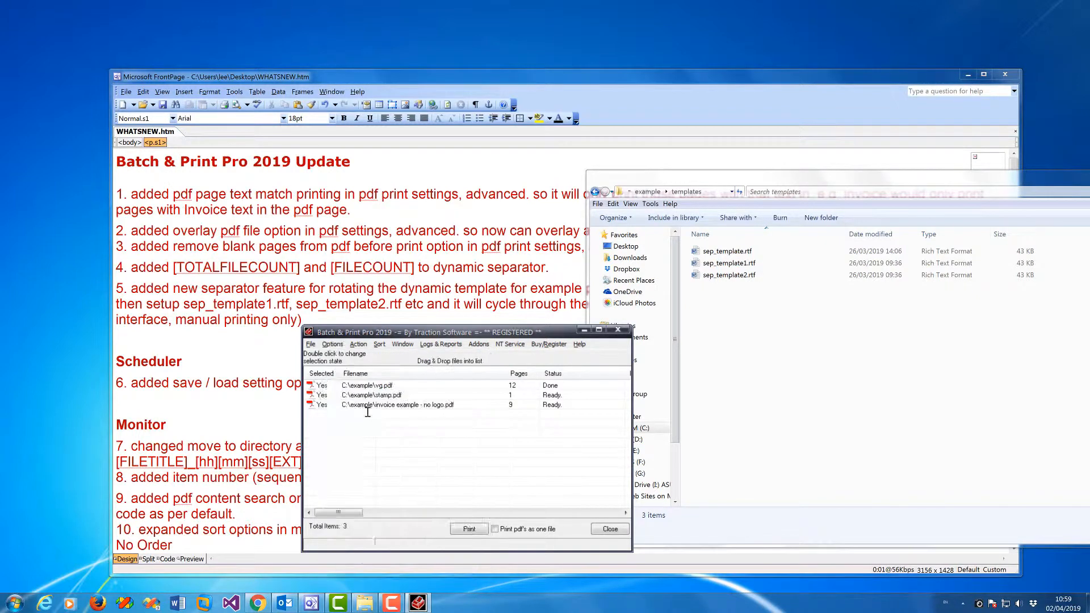
{"action": "left_click", "coordinate": [299, 350]}
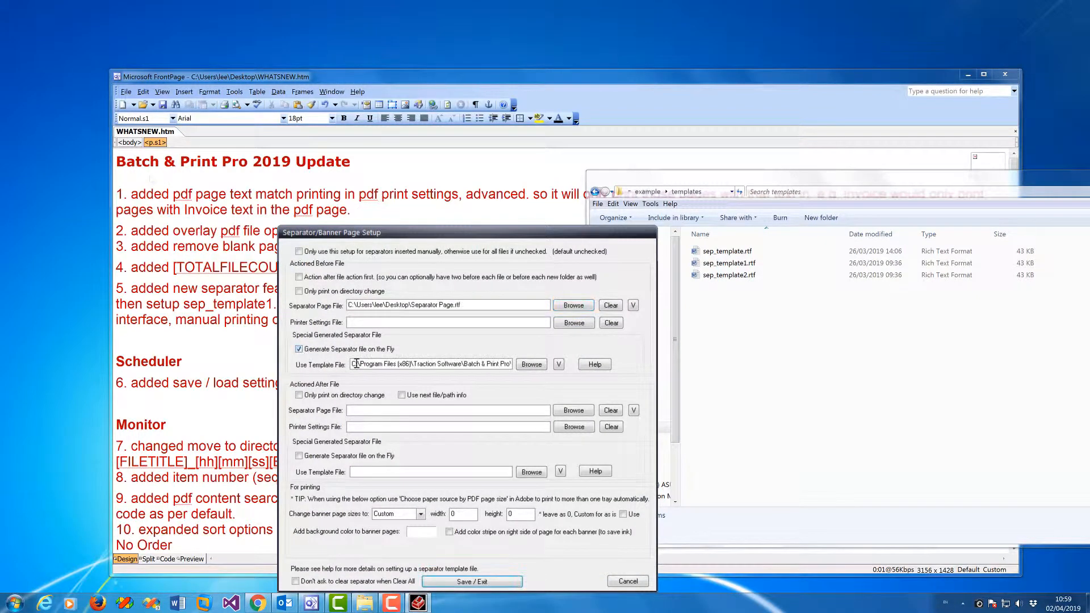
Step: Set the before-file separator's template file to C:\example\templates\sep_template.rtf, using the templates folder's path
{"action": "left_click", "coordinate": [721, 193]}
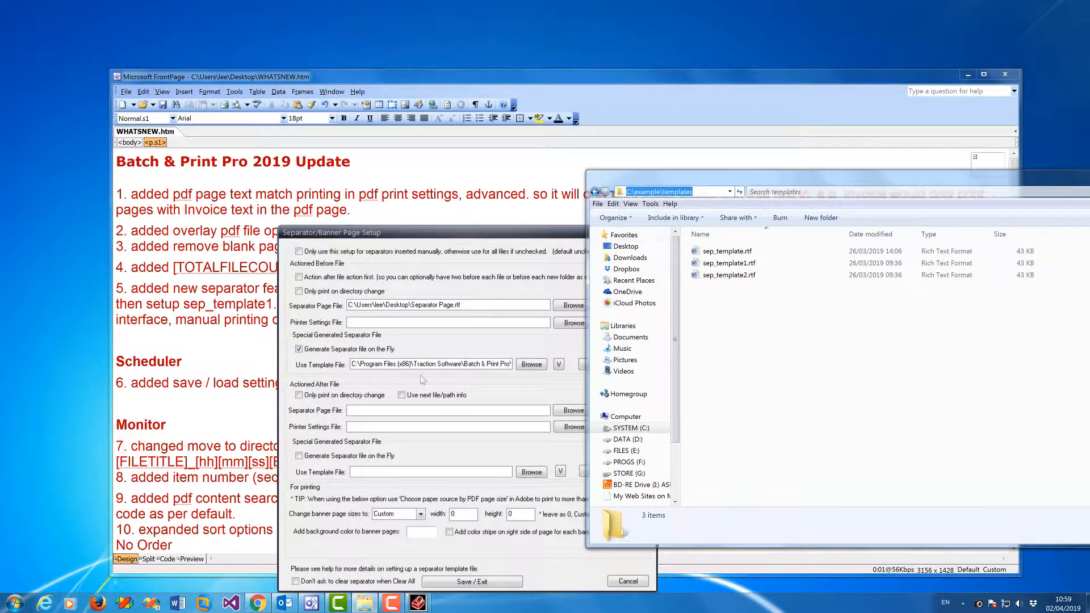
{"action": "left_click", "coordinate": [477, 367]}
{"action": "left_click_drag", "start_coordinate": [482, 363], "coordinate": [582, 368]}
{"action": "left_click_drag", "start_coordinate": [466, 365], "coordinate": [311, 368]}
{"action": "type", "text": "C:\\example\\templates"}
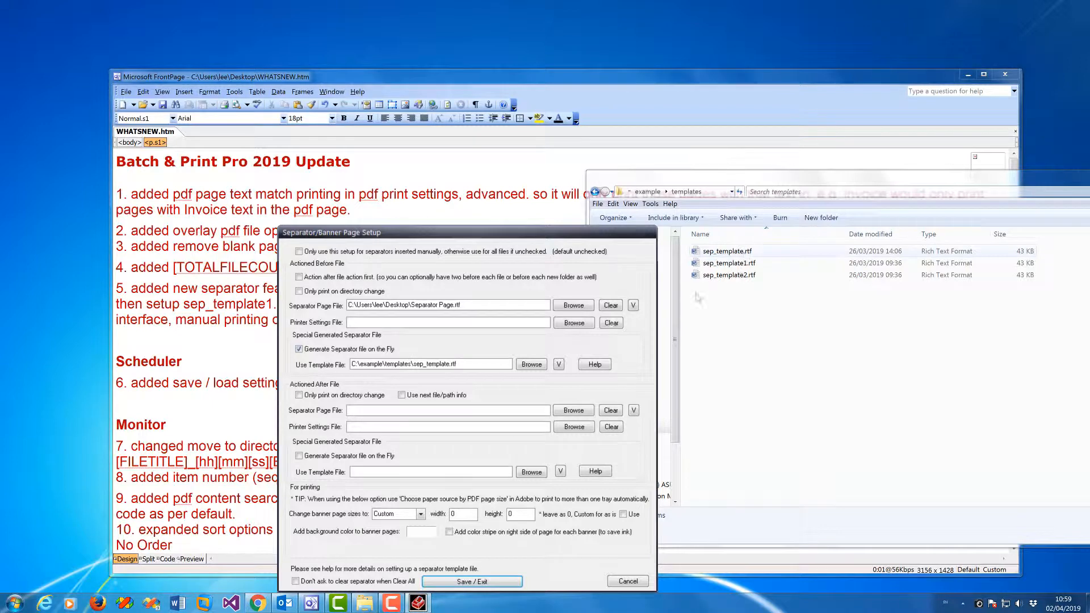
Step: Change the template file name to sep_template(n).rtf so it cycles through the numbered templates, and save the separator setup
{"action": "left_click", "coordinate": [737, 252]}
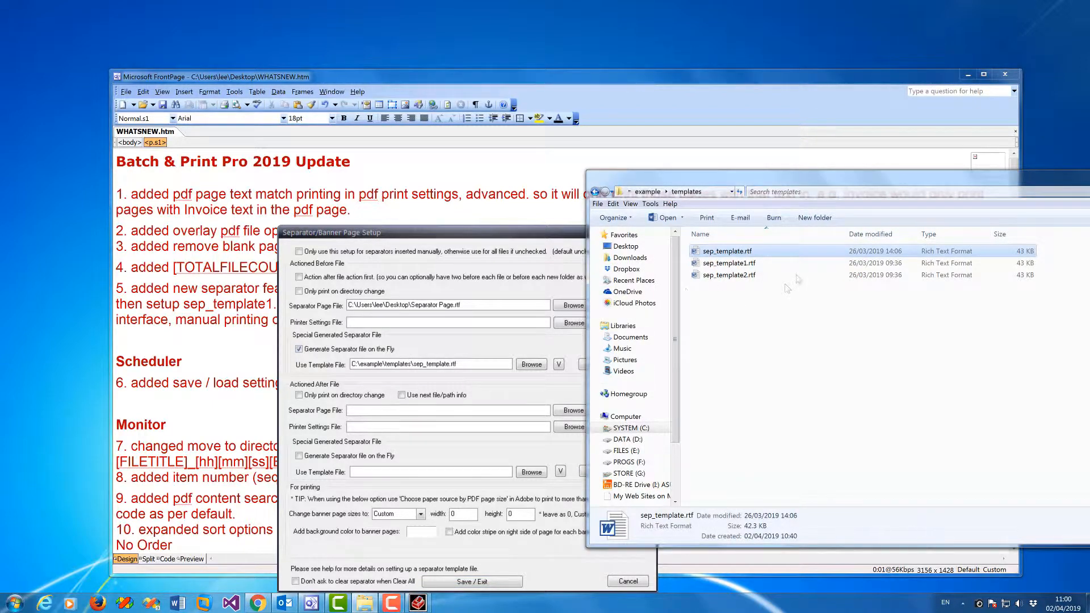
{"action": "left_click", "coordinate": [495, 376]}
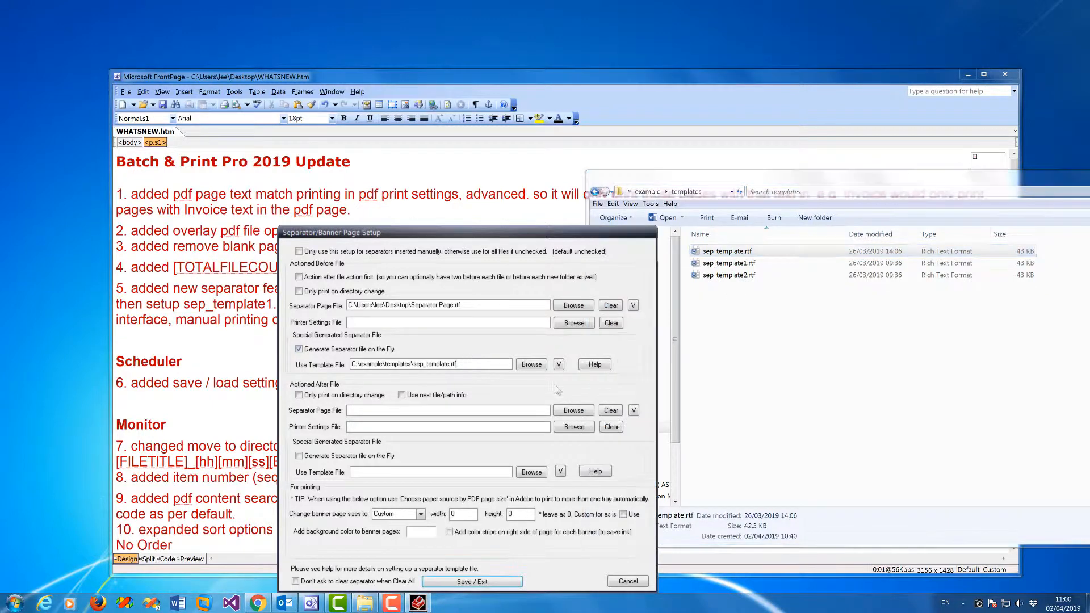
{"action": "left_click", "coordinate": [450, 364]}
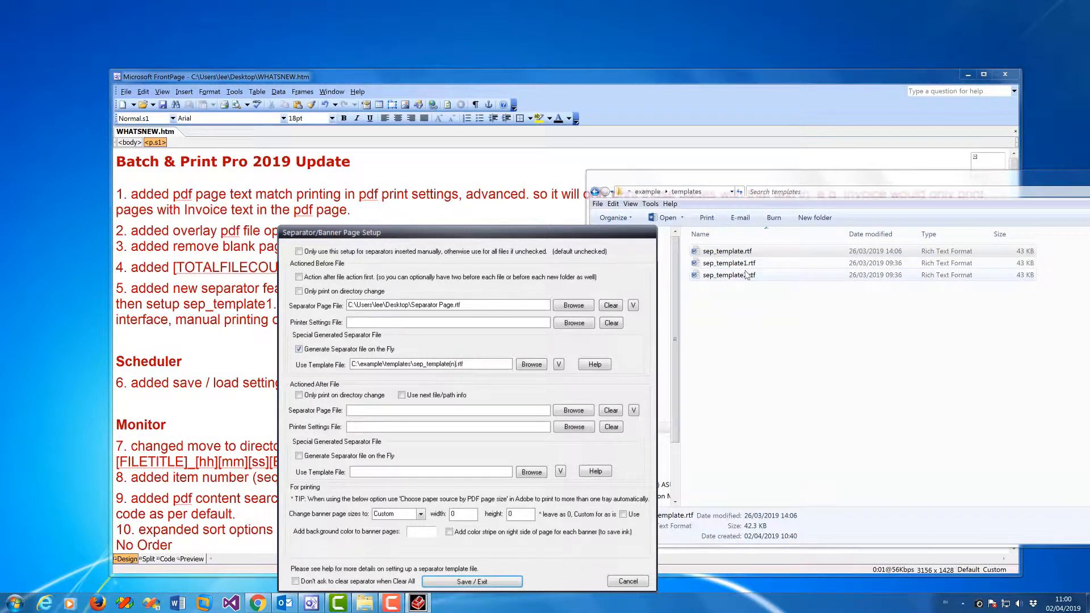
{"action": "left_click", "coordinate": [509, 581]}
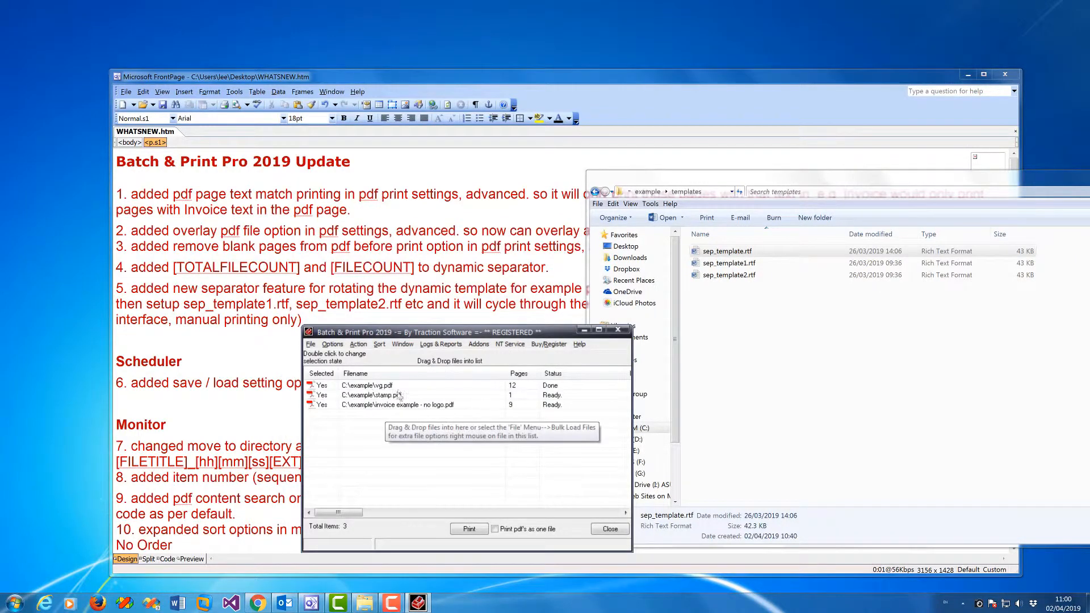
Step: Set the printer to Xerox WorkCentre 5855 PS and print the listed files with their separators to its queue
{"action": "left_click", "coordinate": [310, 344]}
{"action": "mouse_move", "coordinate": [337, 340]}
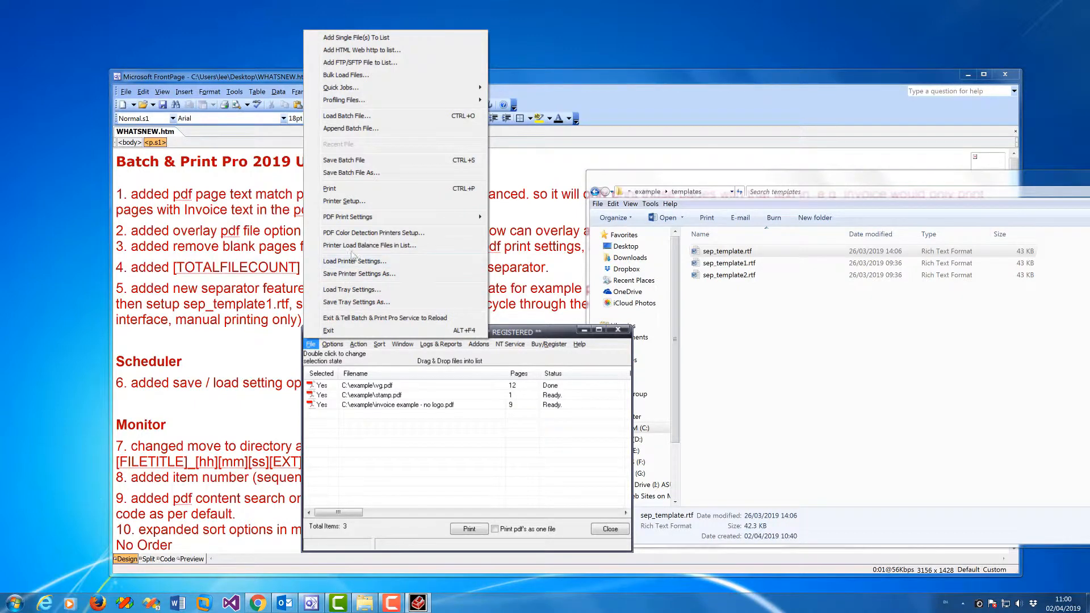
{"action": "left_click", "coordinate": [346, 201]}
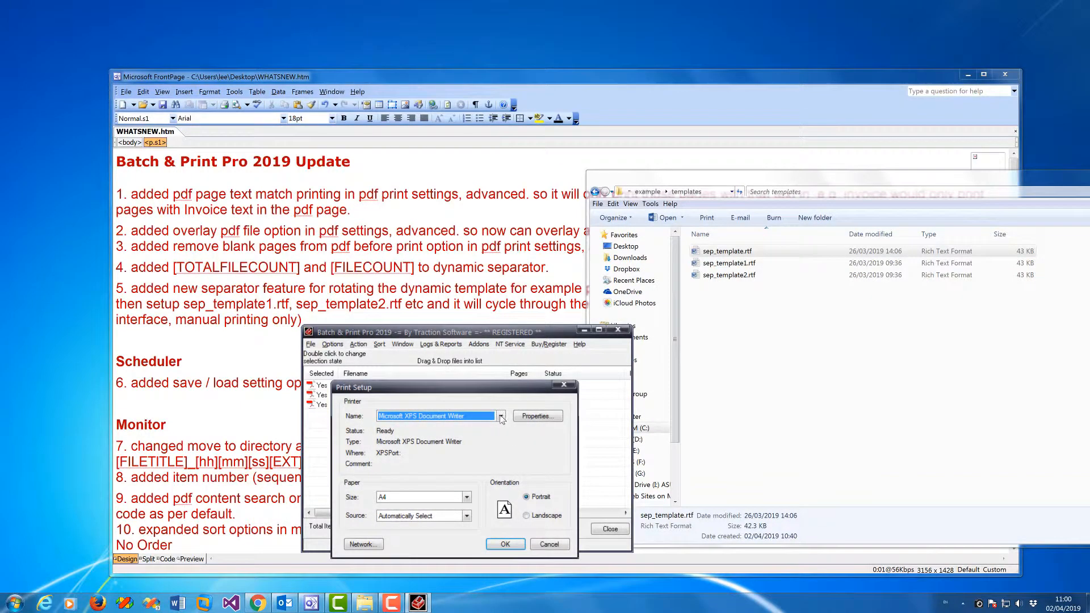
{"action": "left_click", "coordinate": [502, 416]}
{"action": "left_click", "coordinate": [474, 410]}
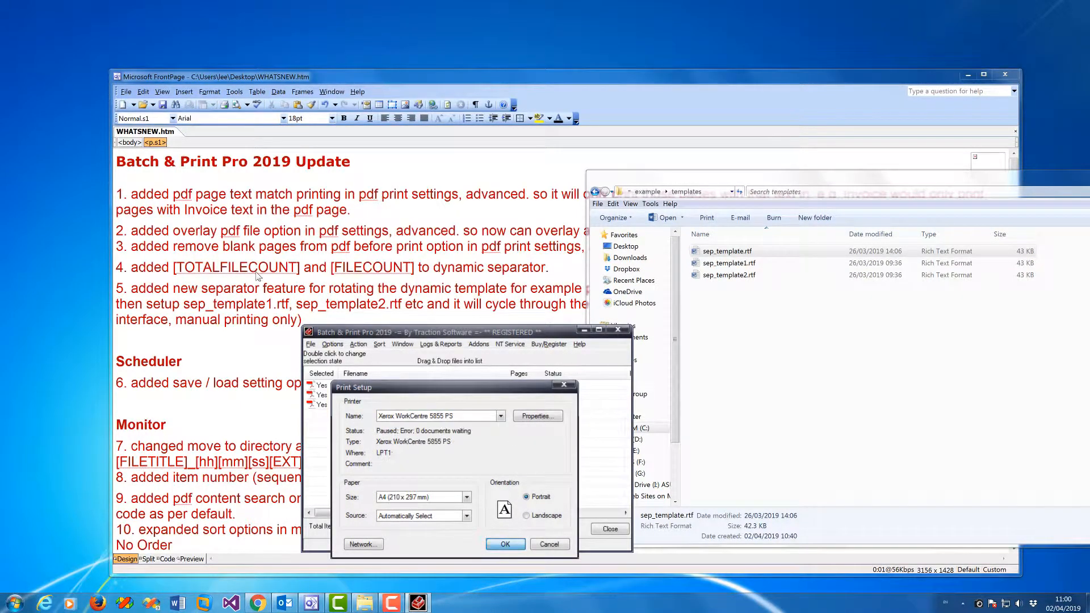
{"action": "left_click", "coordinate": [506, 545]}
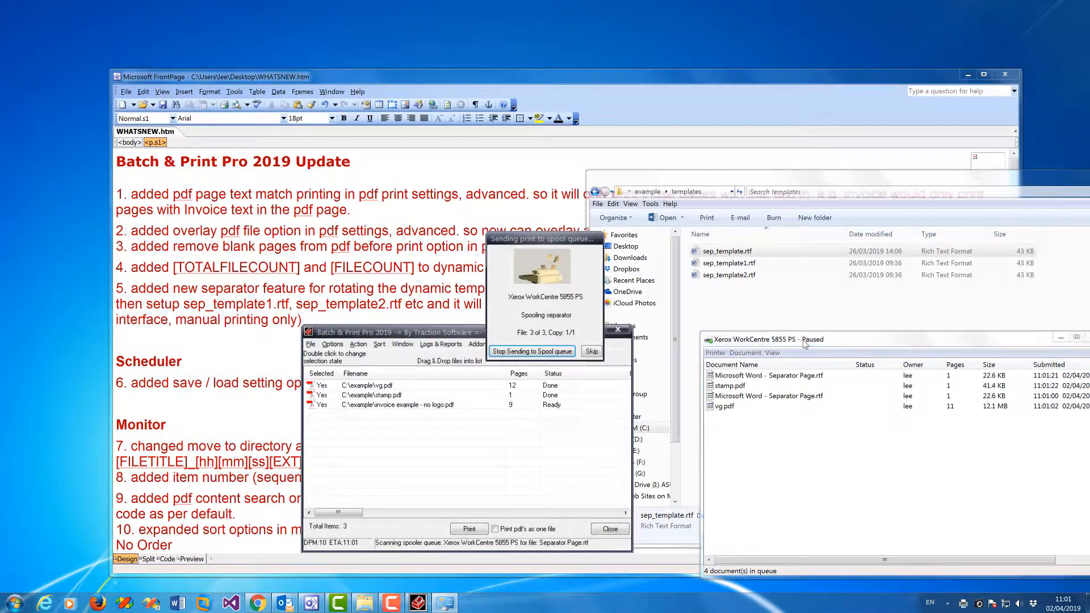
{"action": "left_click", "coordinate": [1056, 367]}
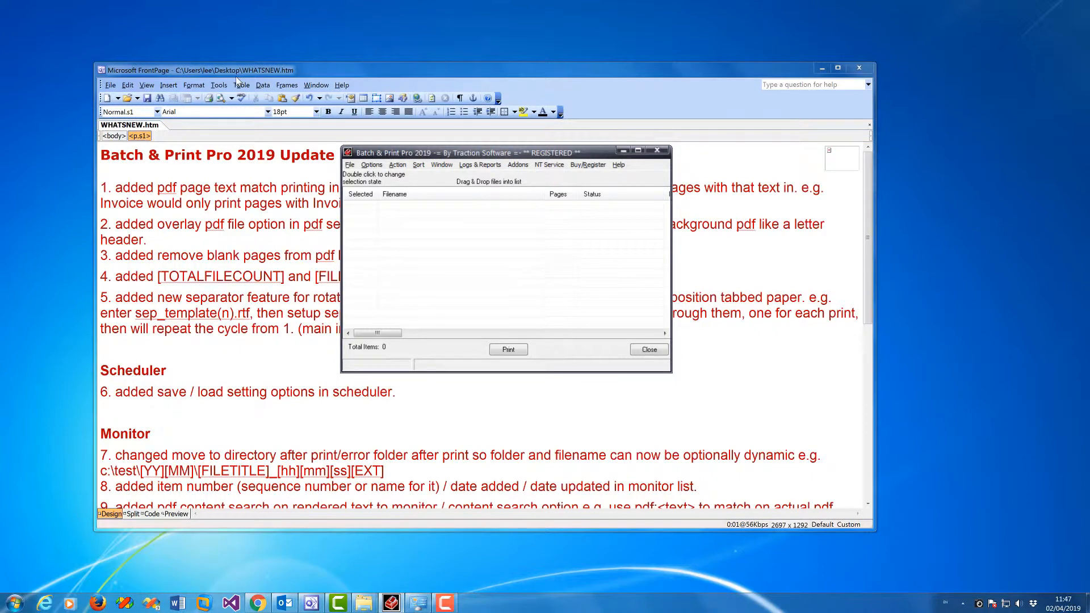
Step: Load sched.schedule from the example folder into the Scheduler to show its jobs, and leave the Scheduler without saving
{"action": "left_click", "coordinate": [367, 164]}
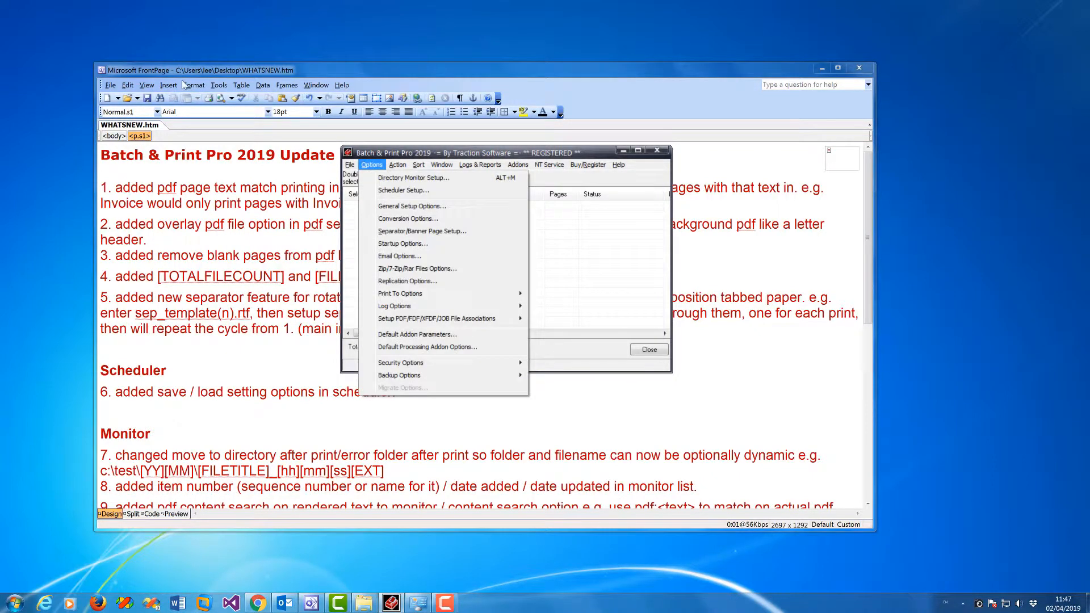
{"action": "left_click", "coordinate": [404, 190]}
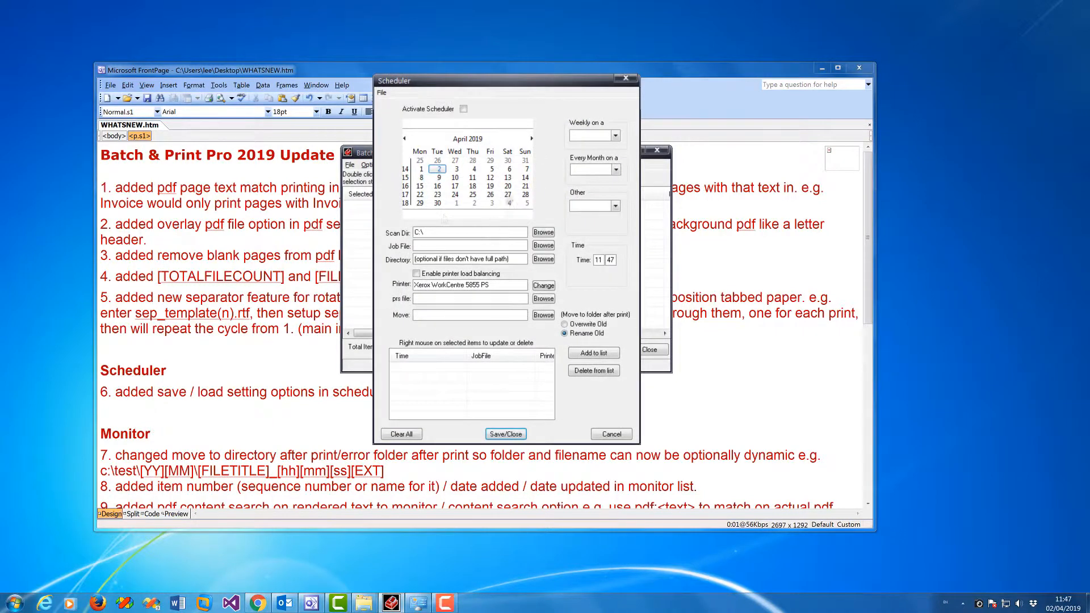
{"action": "left_click", "coordinate": [382, 93]}
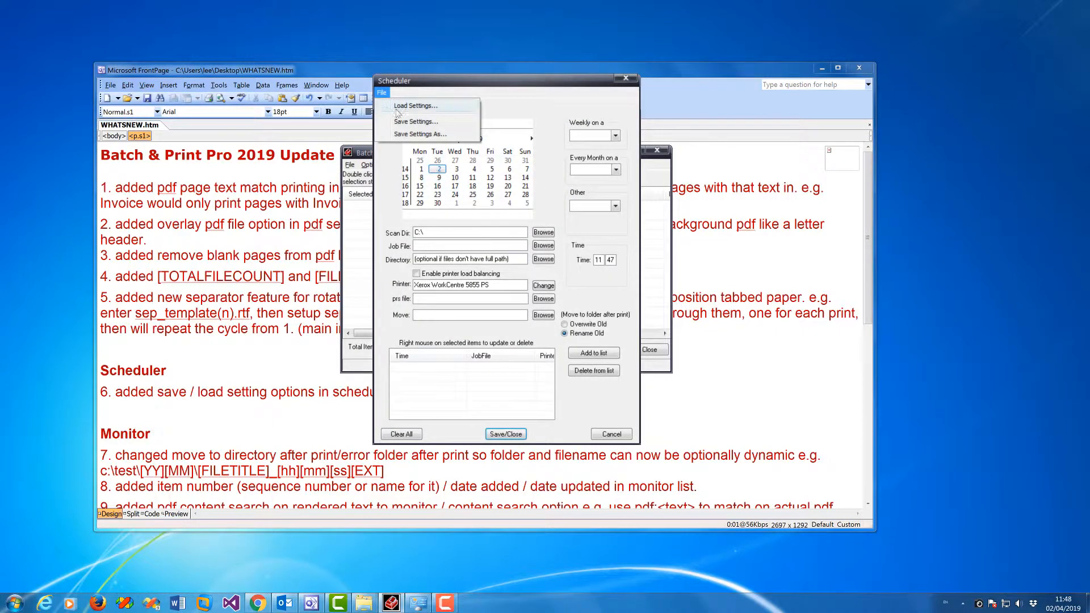
{"action": "left_click", "coordinate": [207, 42]}
{"action": "left_click", "coordinate": [389, 92]}
{"action": "key", "text": "Return"}
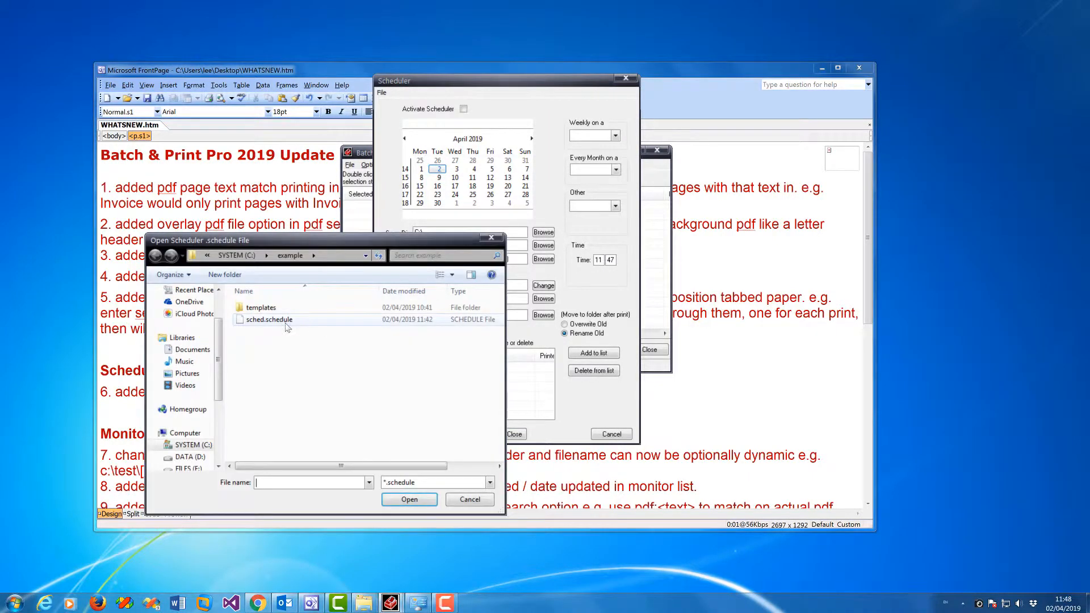
{"action": "double_click", "coordinate": [289, 321]}
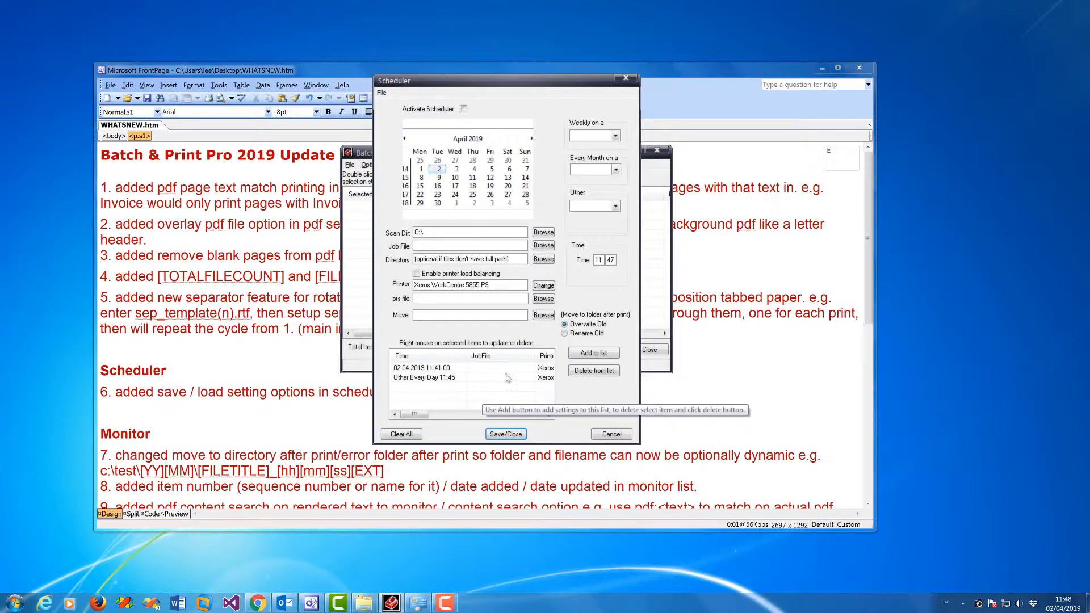
{"action": "left_click", "coordinate": [611, 433]}
Step: Bring up the Monitor section of the feature notes, and open the Directory Monitor setup at its general settings
{"action": "left_click", "coordinate": [656, 352]}
{"action": "left_click_drag", "start_coordinate": [866, 277], "coordinate": [865, 287]}
{"action": "scroll", "coordinate": [845, 237], "scroll_direction": "down", "scroll_amount": 3}
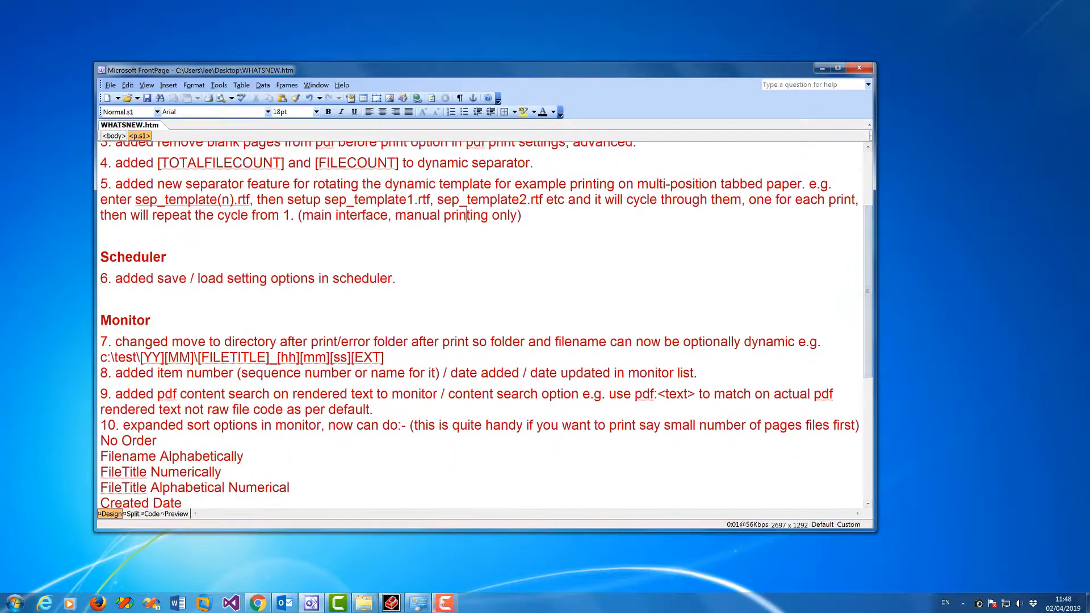
{"action": "left_click", "coordinate": [391, 603]}
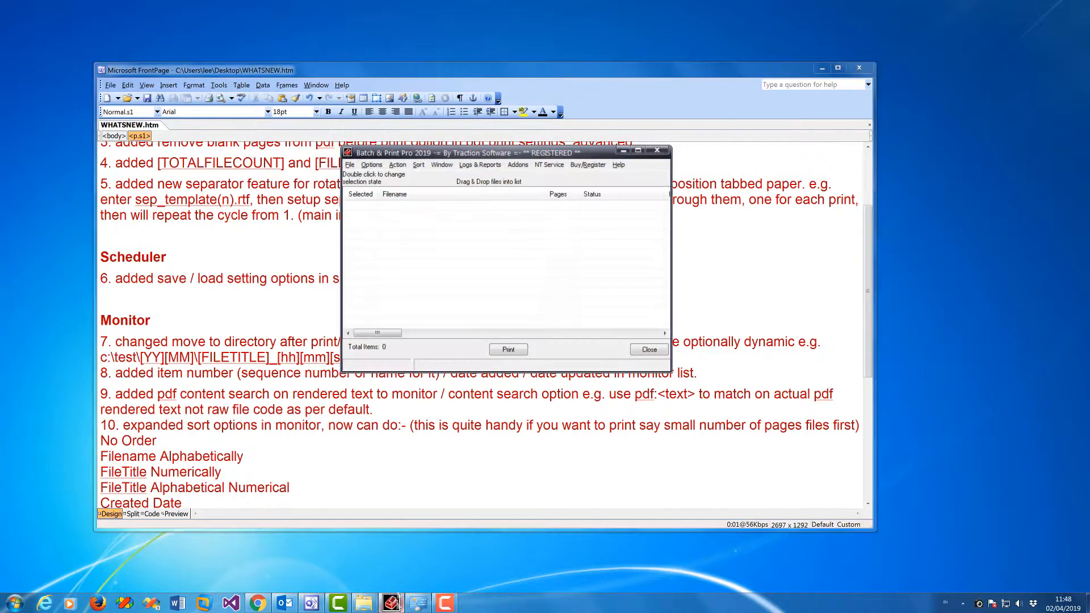
{"action": "left_click", "coordinate": [378, 165]}
{"action": "left_click", "coordinate": [387, 179]}
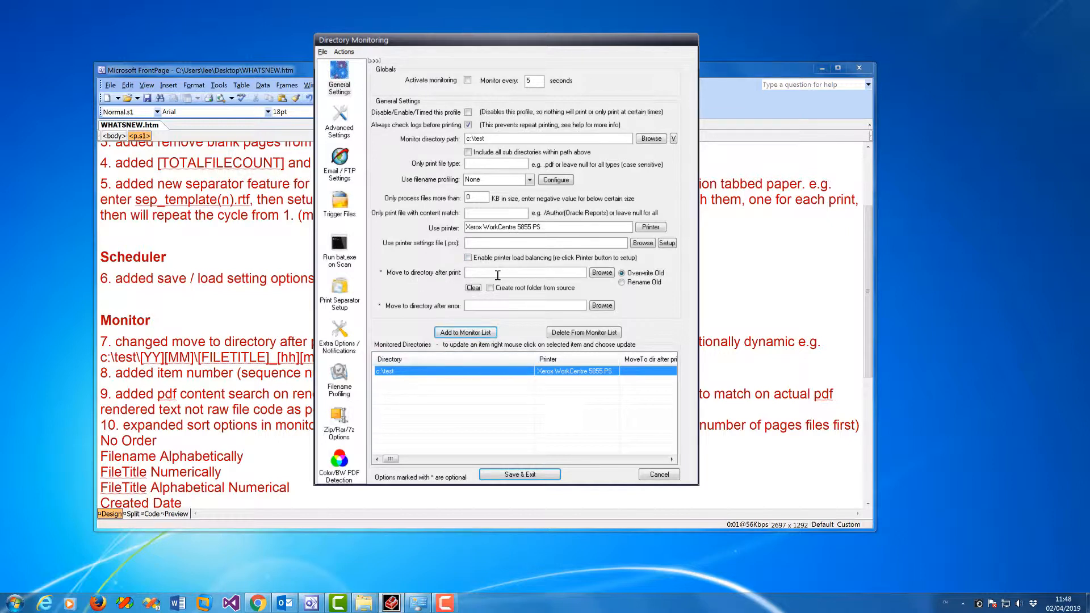
{"action": "mouse_move", "coordinate": [498, 275]}
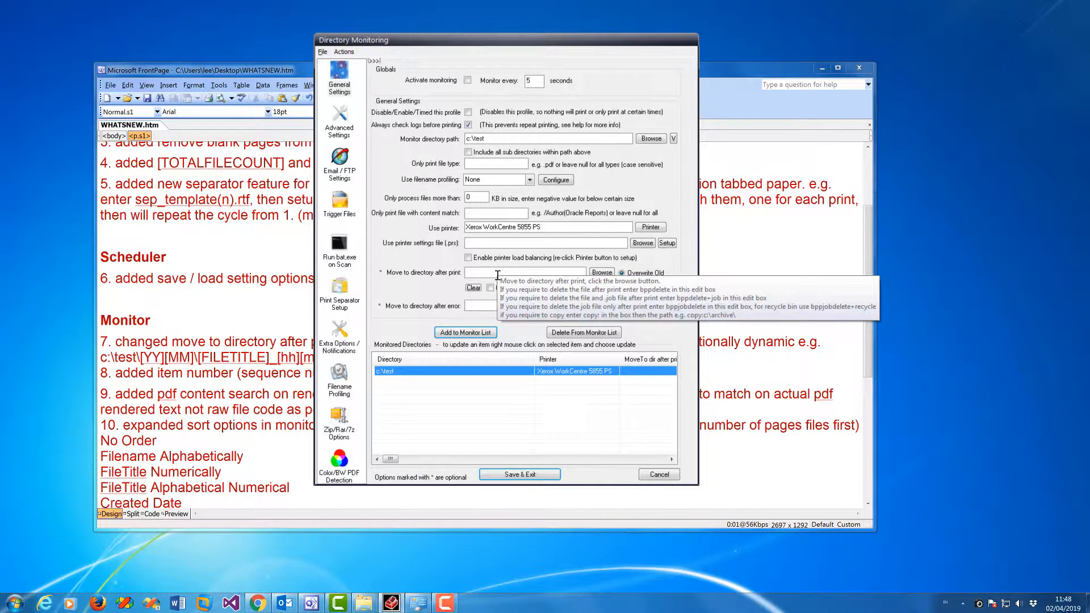
Step: Bring the example folder window forward and reposition it so the notes and the monitoring options stay visible
{"action": "mouse_move", "coordinate": [364, 603]}
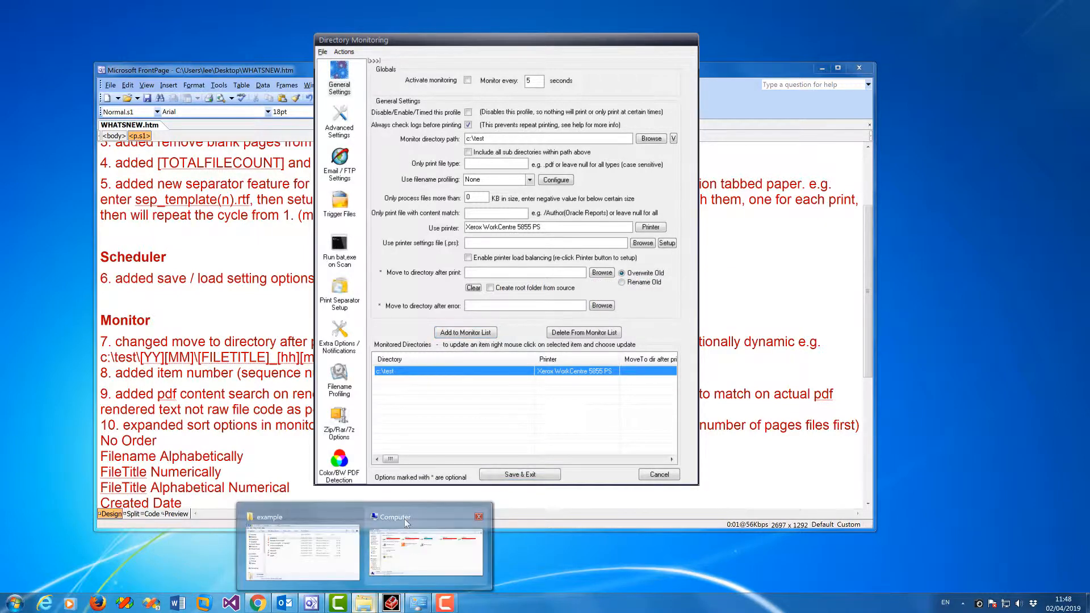
{"action": "left_click", "coordinate": [302, 548]}
{"action": "left_click_drag", "start_coordinate": [173, 4], "coordinate": [634, 301]}
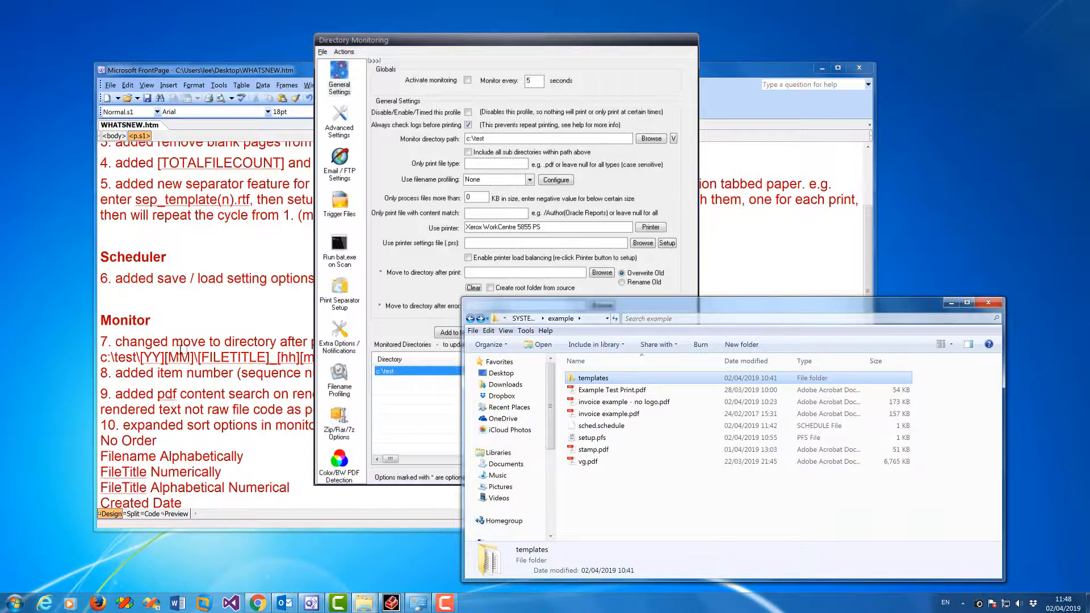
Step: Copy the dynamic path c:\test\[YY][MM]\[FILETITLE]_[hh][mm][ss][EXT] from the notes into the move-to-directory-after-print setting
{"action": "left_click", "coordinate": [211, 358]}
{"action": "left_click_drag", "start_coordinate": [385, 358], "coordinate": [100, 358]}
{"action": "key", "text": "ctrl+c"}
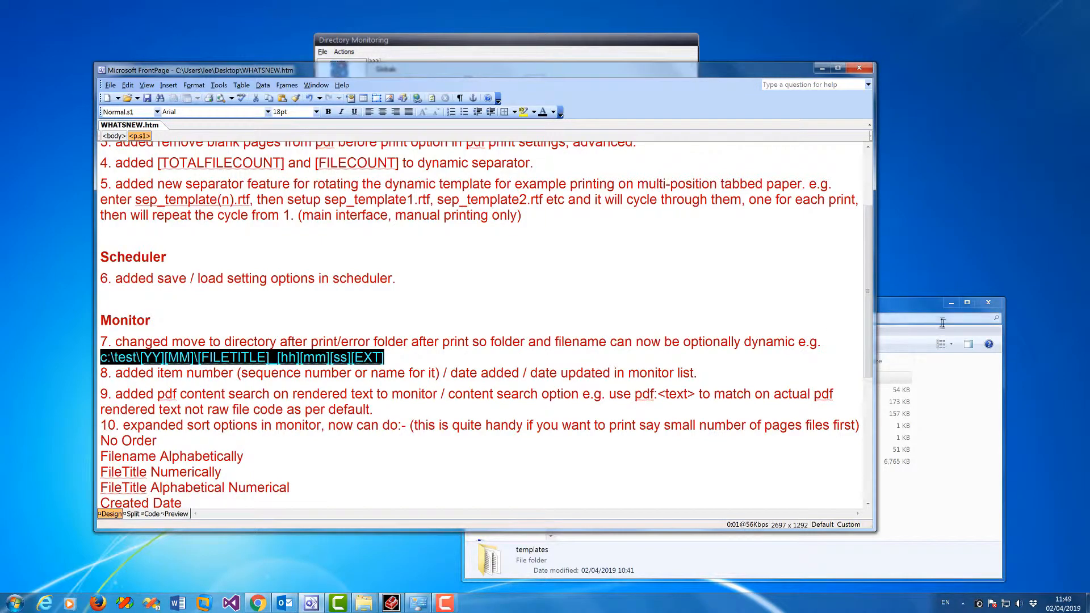
{"action": "left_click", "coordinate": [523, 39]}
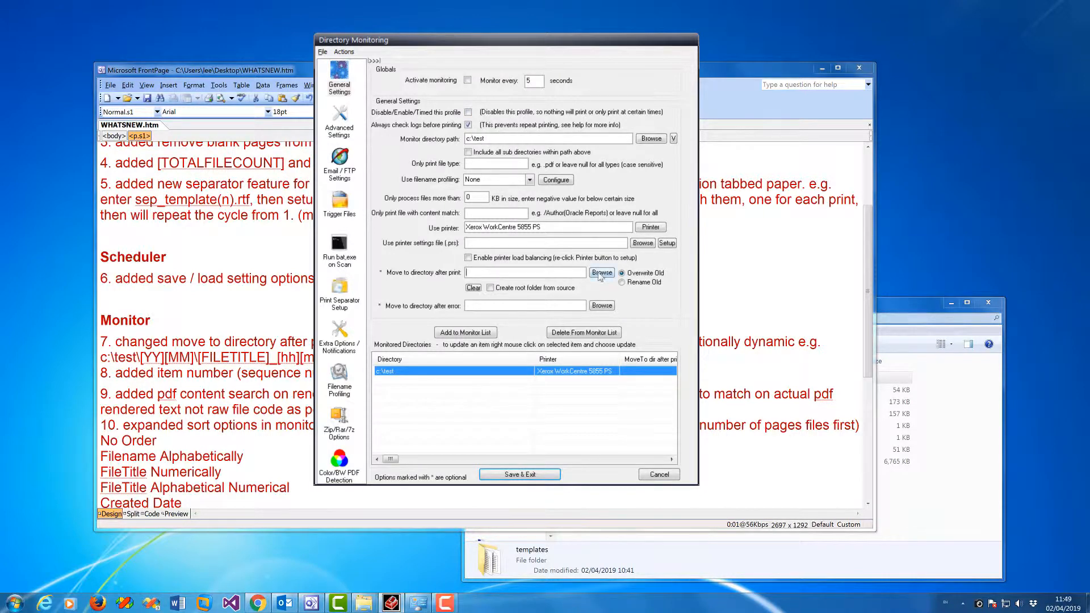
{"action": "left_click", "coordinate": [977, 486]}
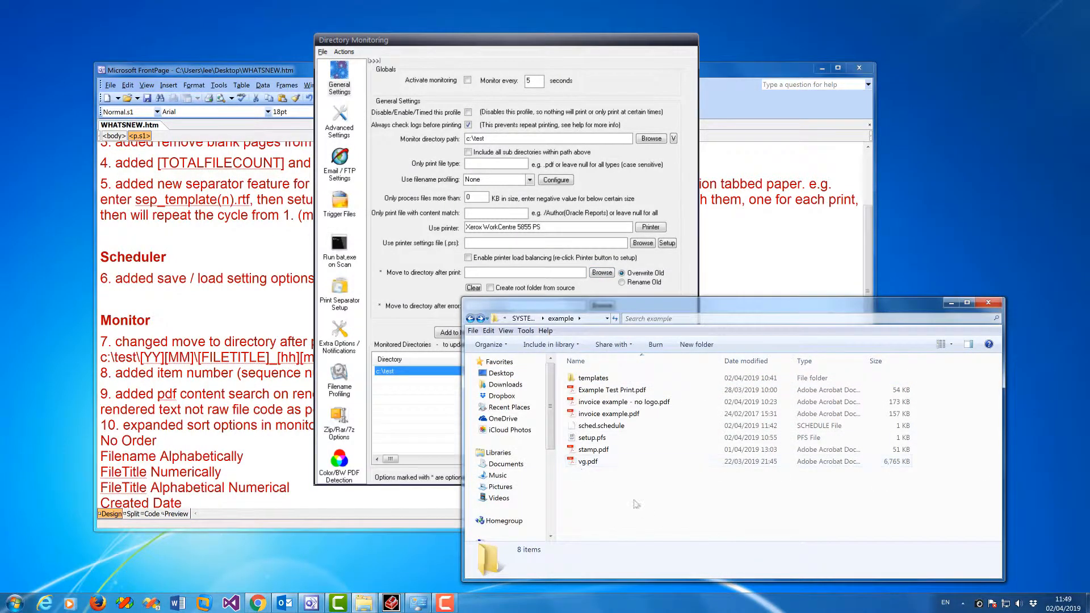
{"action": "left_click", "coordinate": [673, 294]}
{"action": "left_click", "coordinate": [513, 273]}
{"action": "key", "text": "ctrl+v"}
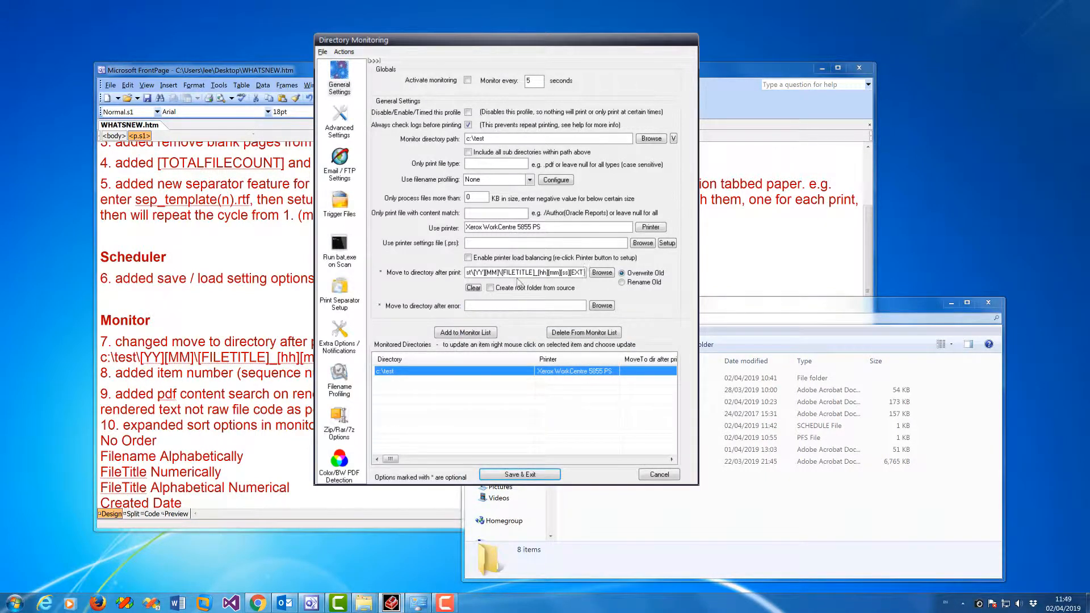
Step: Shorten the move-after-print path to c:\test\[YY][MM]\ by removing its filename portion
{"action": "left_click_drag", "start_coordinate": [489, 273], "coordinate": [447, 270]}
{"action": "left_click", "coordinate": [515, 272]}
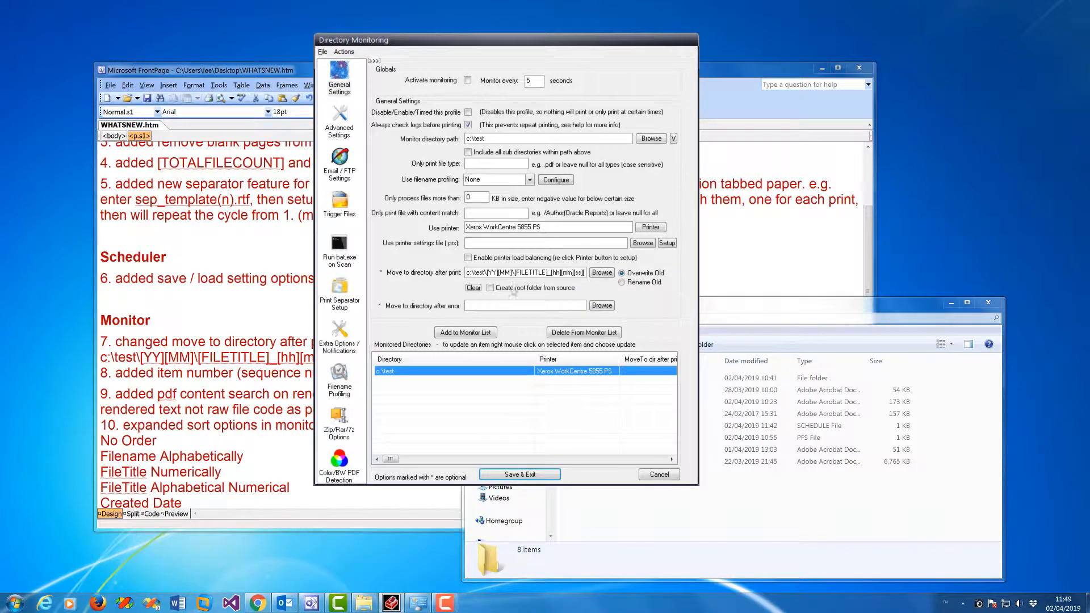
{"action": "left_click_drag", "start_coordinate": [515, 273], "coordinate": [687, 295]}
{"action": "key", "text": "BackSpace"}
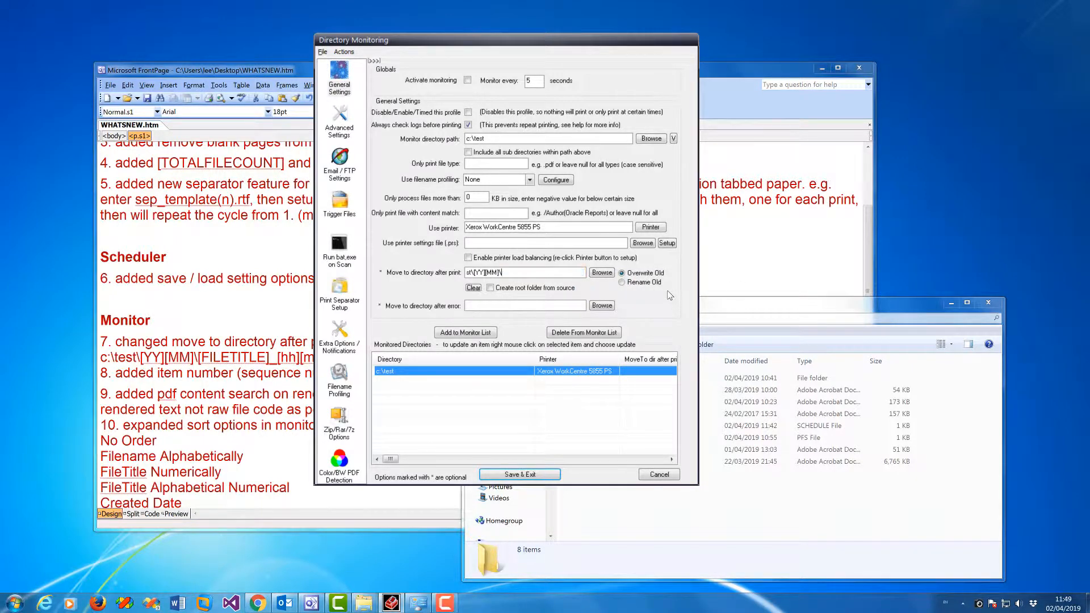
{"action": "left_click_drag", "start_coordinate": [495, 273], "coordinate": [448, 272]}
{"action": "left_click", "coordinate": [508, 276]}
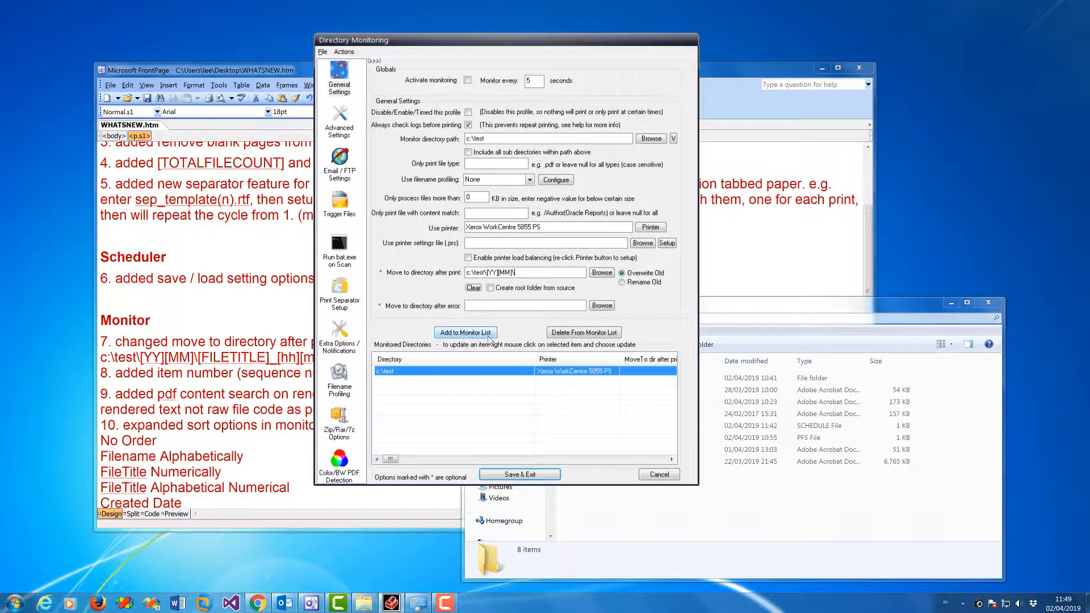
Step: Set the monitored directory to C:\example and the move-after-print path to c:\example\[YY][MM]\
{"action": "left_click", "coordinate": [803, 313]}
{"action": "left_click", "coordinate": [590, 320]}
{"action": "key", "text": "ctrl+c"}
{"action": "left_click", "coordinate": [491, 138]}
{"action": "key", "text": "ctrl+a"}
{"action": "key", "text": "ctrl+v"}
{"action": "double_click", "coordinate": [476, 273]}
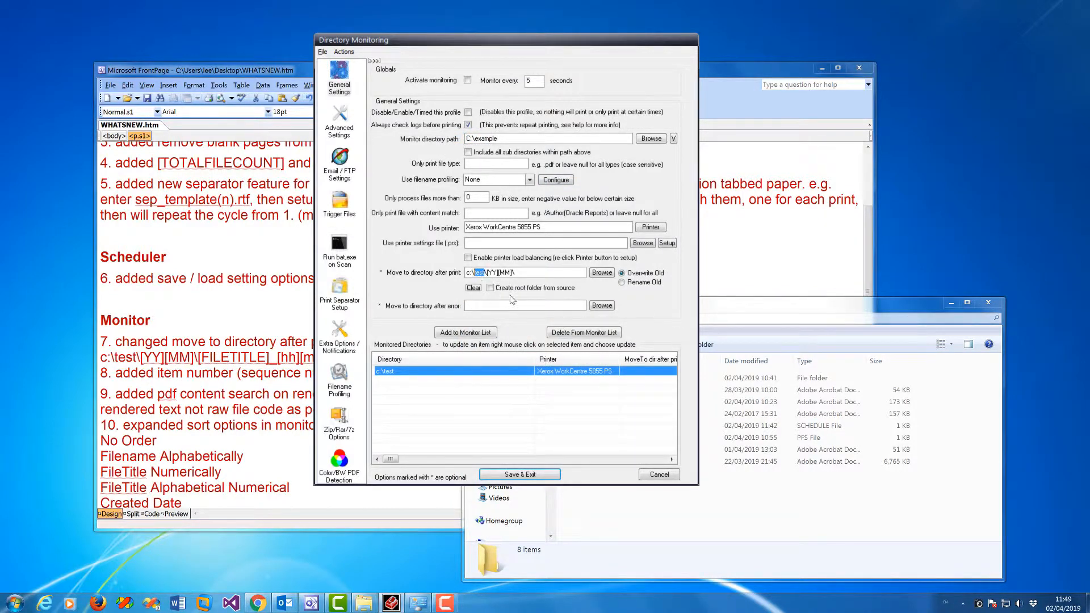
{"action": "type", "text": "example"}
Step: Update the monitored directory entry with the new paths and activate monitoring
{"action": "right_click", "coordinate": [490, 370]}
{"action": "left_click", "coordinate": [528, 441]}
{"action": "left_click", "coordinate": [467, 80]}
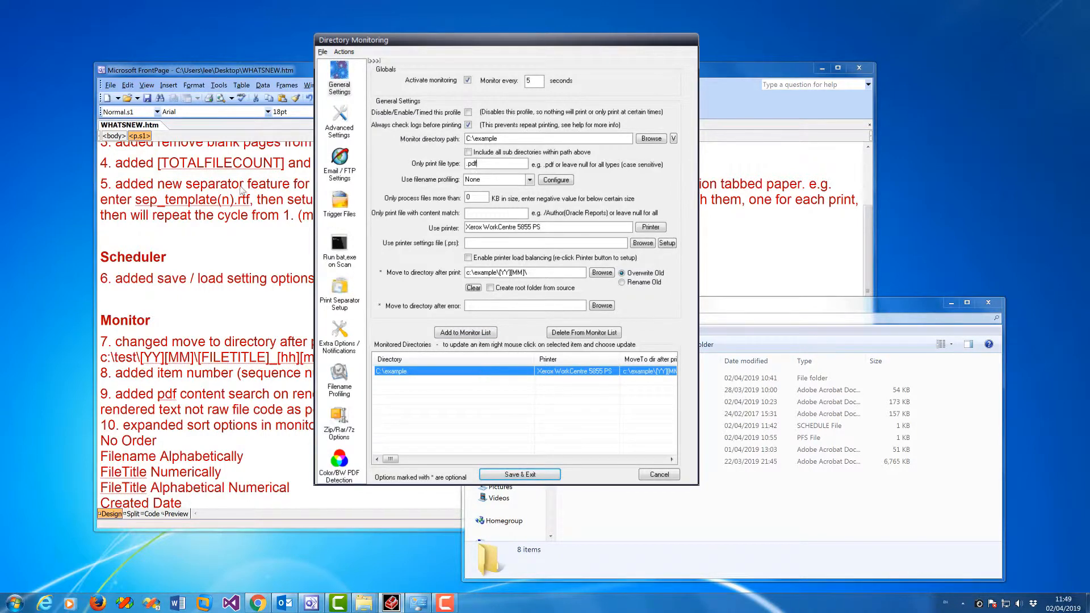
Step: Limit the C:\example monitor entry to .pdf files, update it, and save the monitoring setup
{"action": "right_click", "coordinate": [482, 372]}
{"action": "left_click", "coordinate": [511, 436]}
{"action": "left_click", "coordinate": [520, 475]}
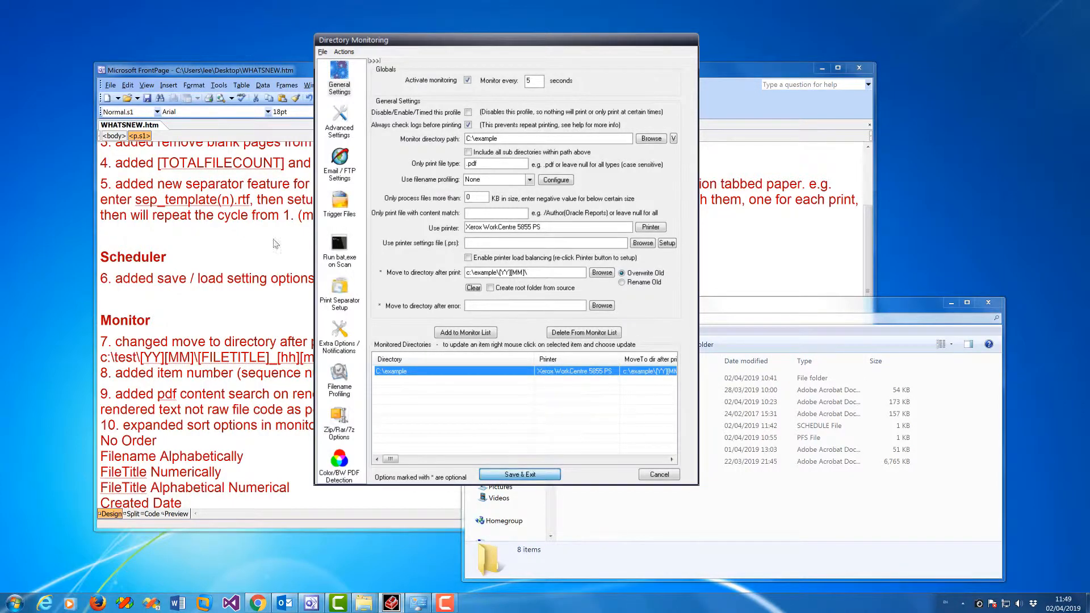
{"action": "left_click", "coordinate": [500, 164]}
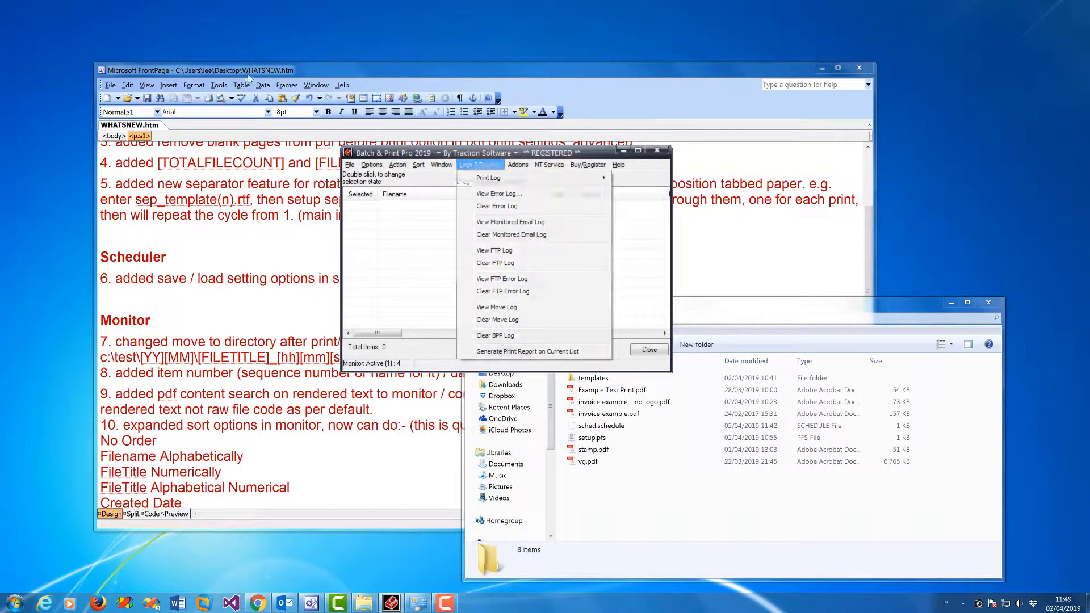
{"action": "left_click", "coordinate": [248, 74]}
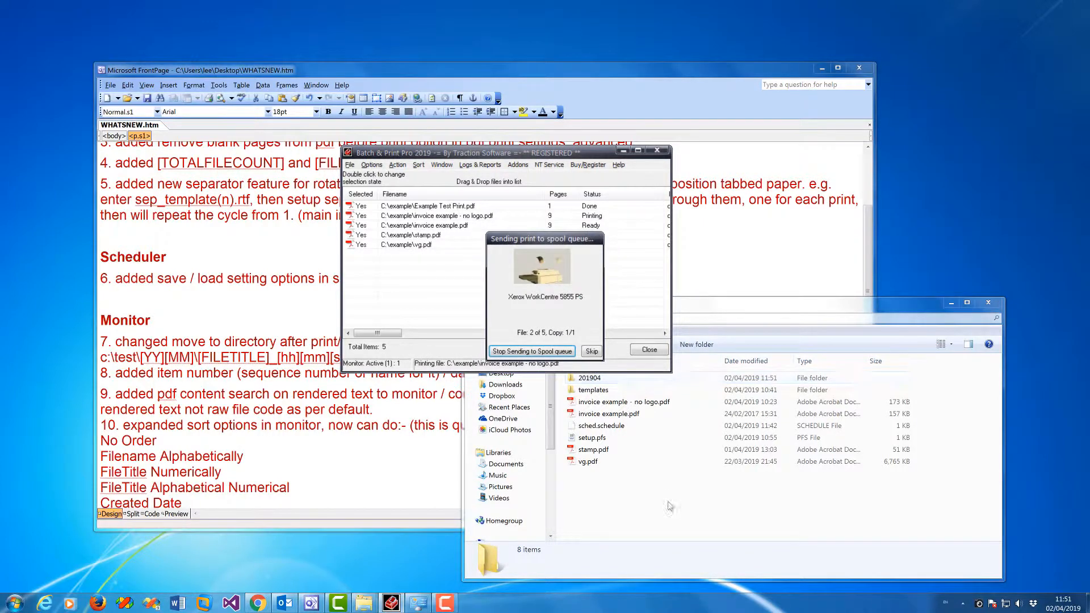
Step: Check the 201904 folder inside the example folder for the moved PDFs, and return to the example folder
{"action": "left_click", "coordinate": [641, 388]}
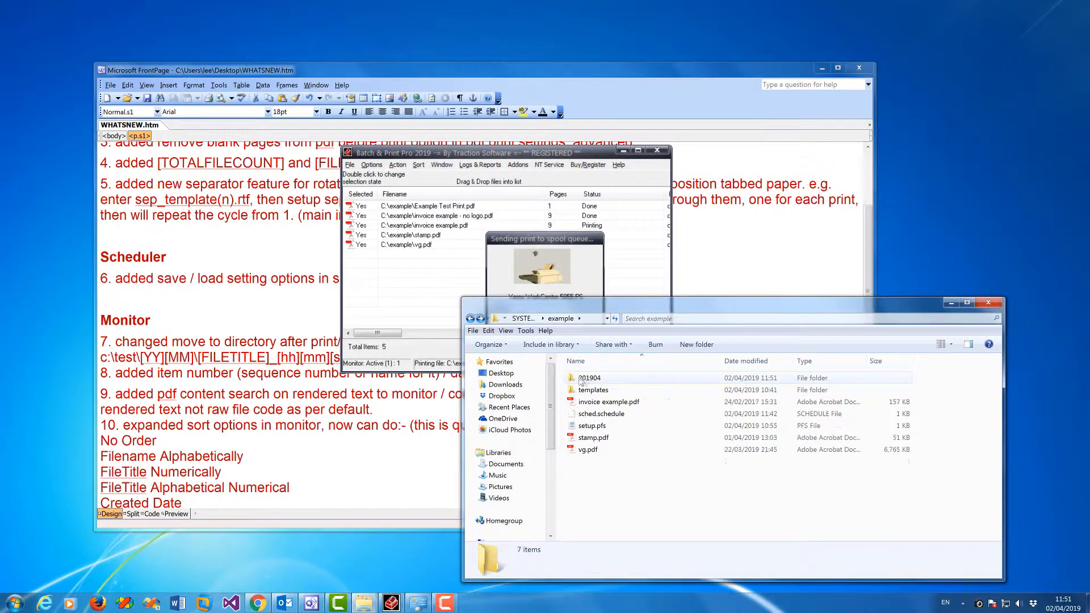
{"action": "mouse_move", "coordinate": [599, 382]}
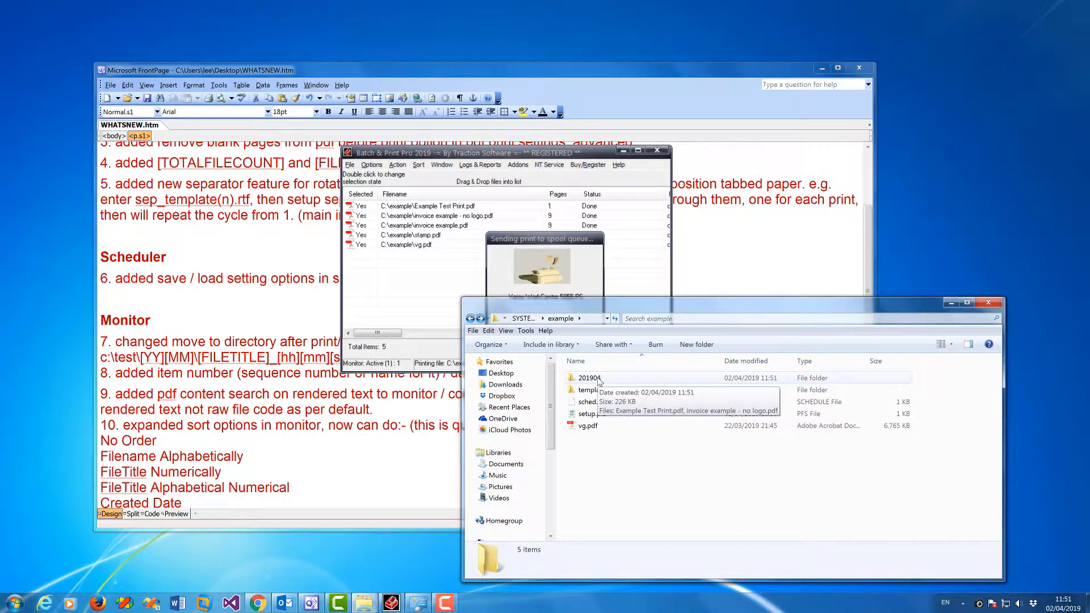
{"action": "double_click", "coordinate": [590, 378]}
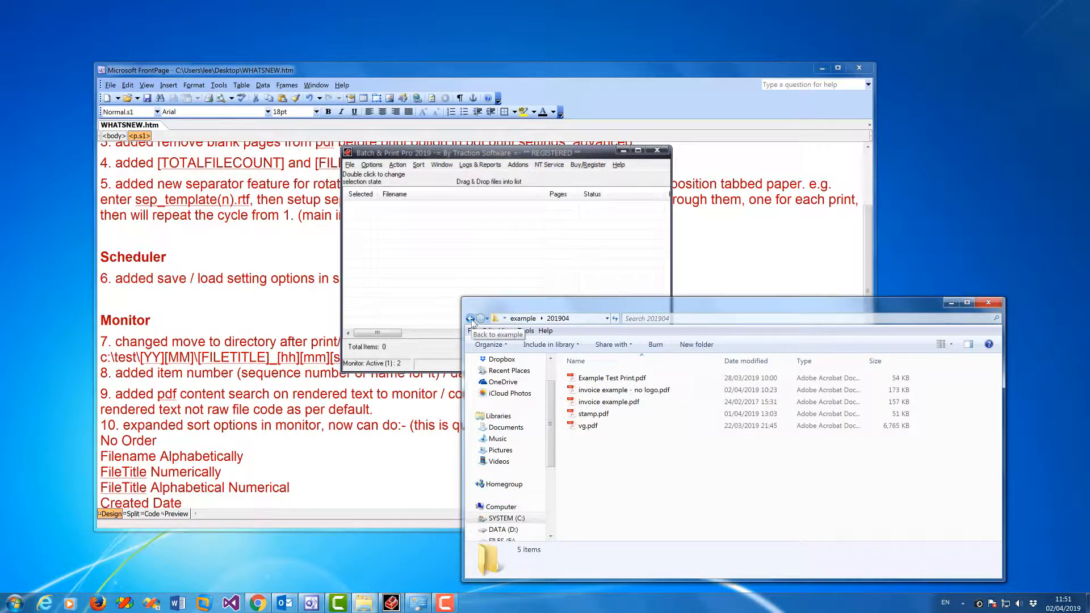
{"action": "left_click", "coordinate": [471, 319]}
Step: Append [FILETITLE]_[hh][mm][ss][EXT] to the C:\example monitor entry's move-after-print path, update the entry, and save the setup
{"action": "left_click", "coordinate": [372, 164]}
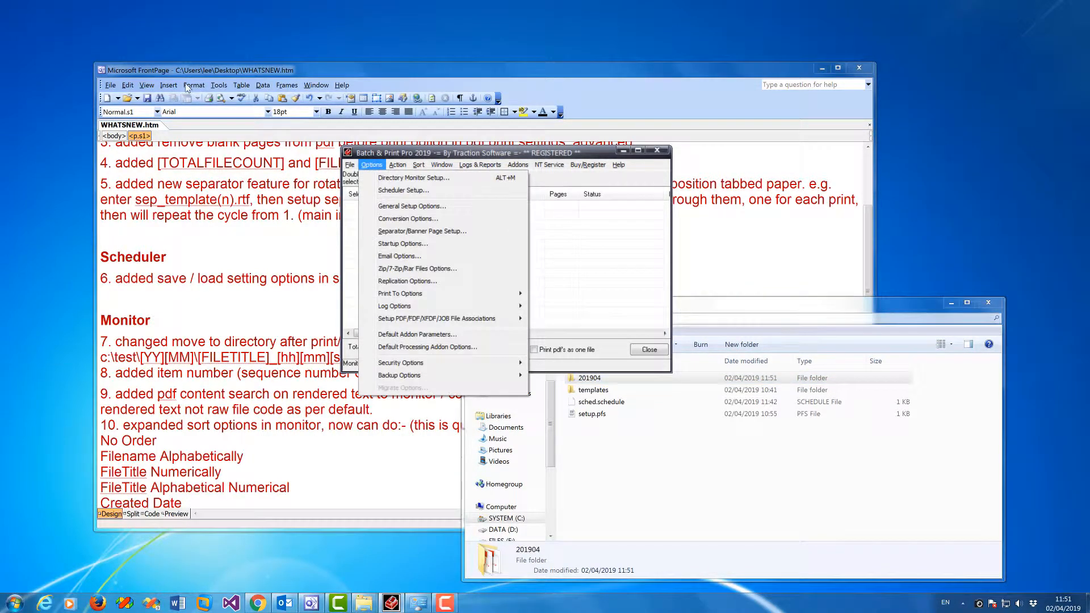
{"action": "left_click", "coordinate": [406, 177]}
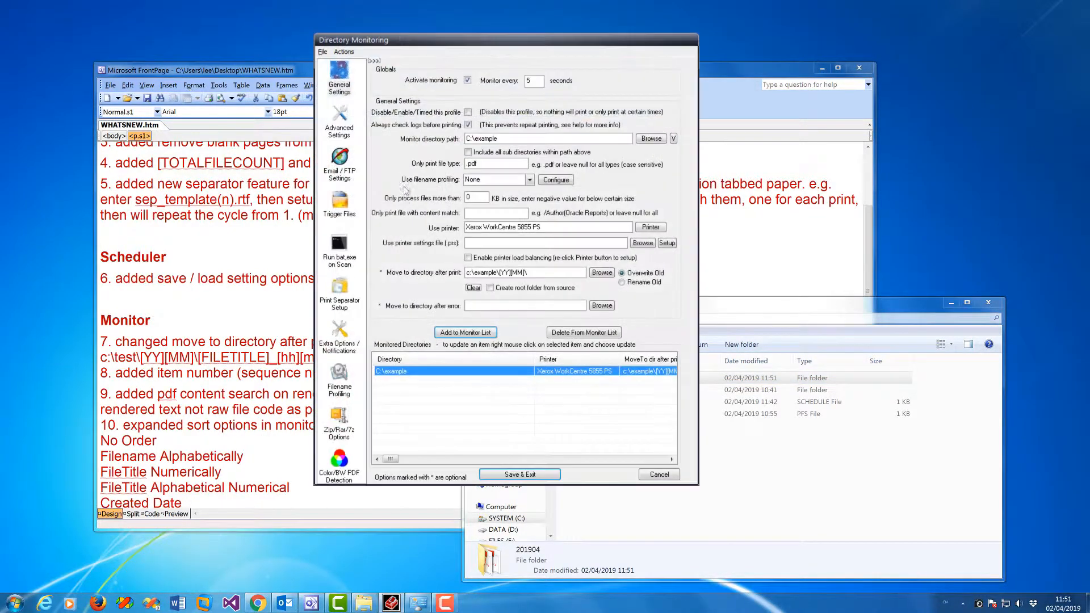
{"action": "left_click", "coordinate": [269, 347]}
{"action": "left_click_drag", "start_coordinate": [384, 359], "coordinate": [197, 358]}
{"action": "left_click", "coordinate": [500, 50]}
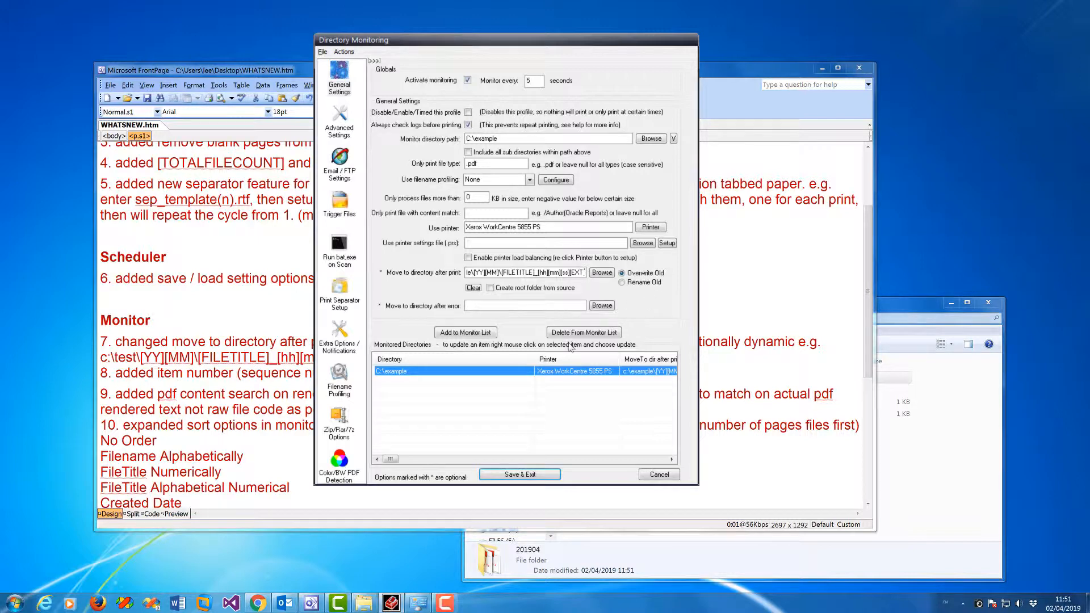
{"action": "right_click", "coordinate": [508, 373]}
{"action": "left_click", "coordinate": [534, 440]}
{"action": "left_click", "coordinate": [538, 475]}
Step: Copy stamp.pdf from the 201904 folder and paste it into the monitored example folder
{"action": "double_click", "coordinate": [590, 378]}
{"action": "left_click", "coordinate": [599, 419]}
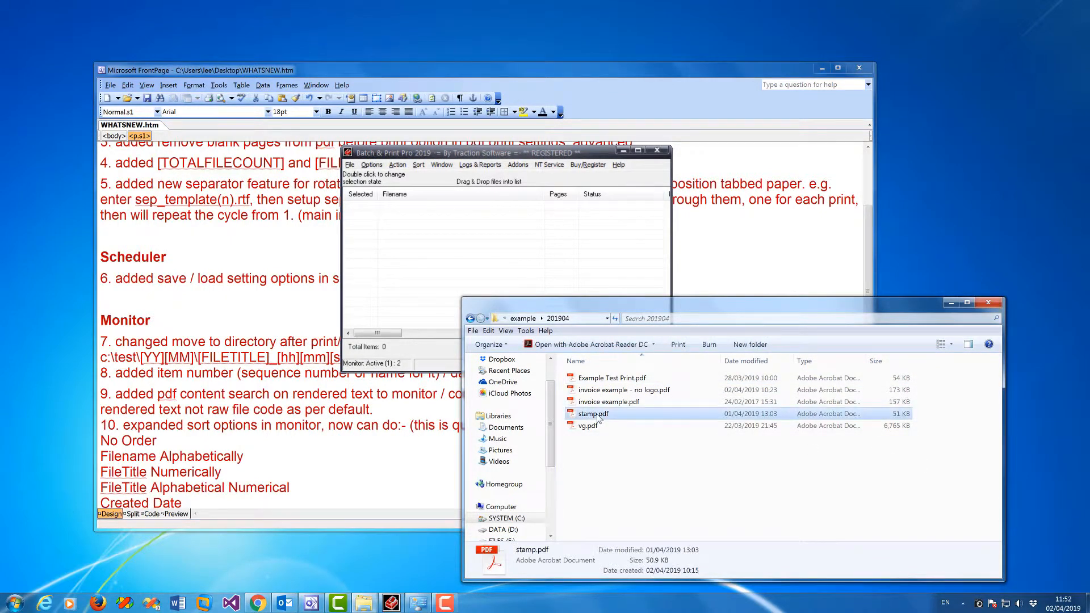
{"action": "right_click", "coordinate": [599, 419]}
{"action": "left_click", "coordinate": [624, 368]}
{"action": "left_click", "coordinate": [523, 319]}
{"action": "right_click", "coordinate": [621, 450]}
{"action": "left_click", "coordinate": [637, 506]}
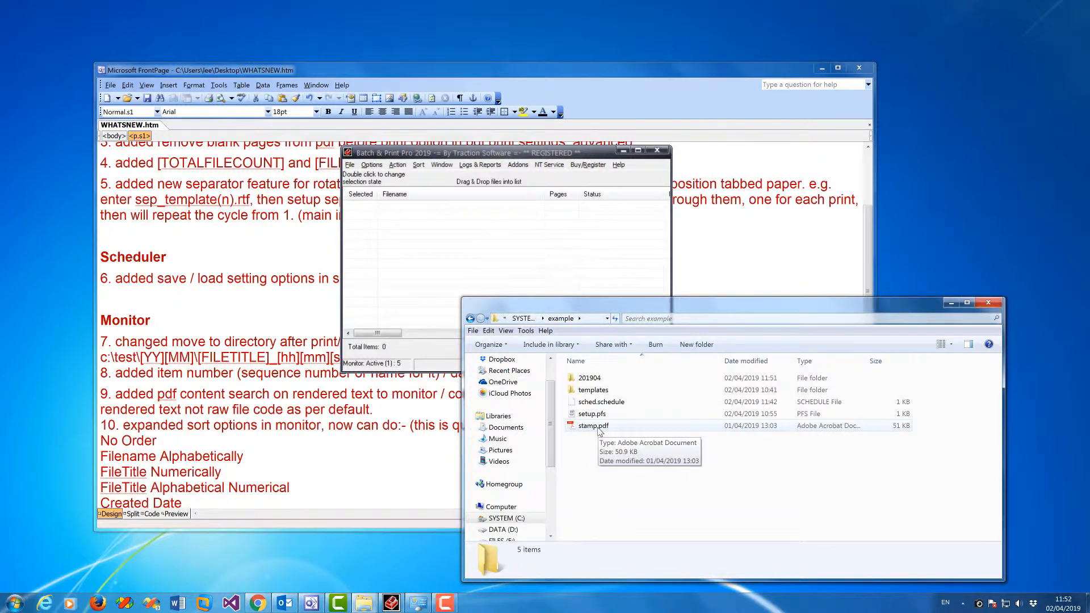
Step: Inspect the moved stamp file in the 201904 folder and compare its name with the path pattern in the notes
{"action": "double_click", "coordinate": [591, 379]}
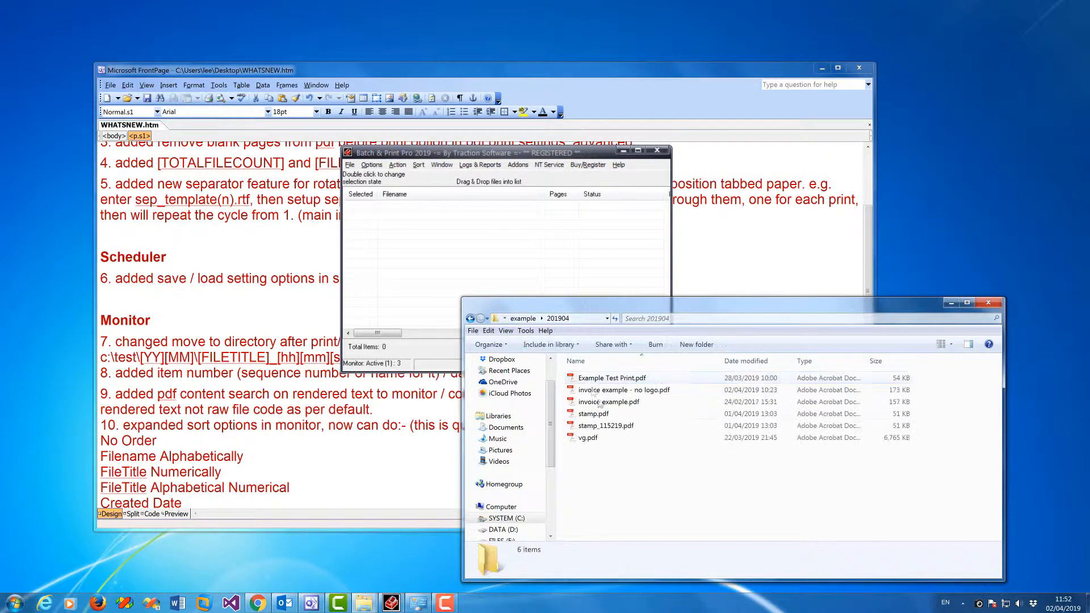
{"action": "left_click", "coordinate": [603, 427]}
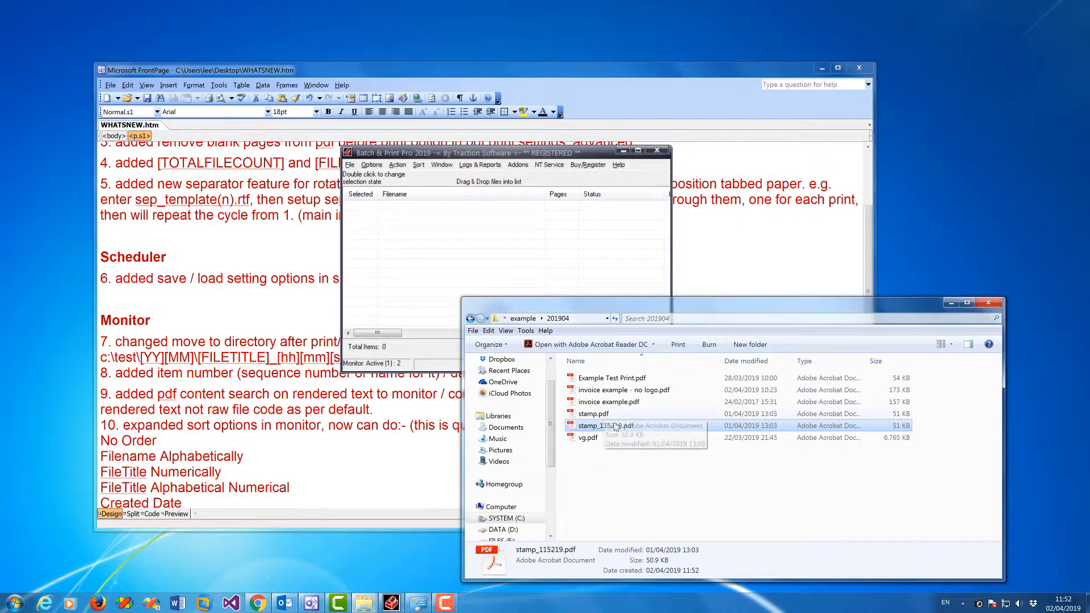
{"action": "left_click", "coordinate": [373, 378]}
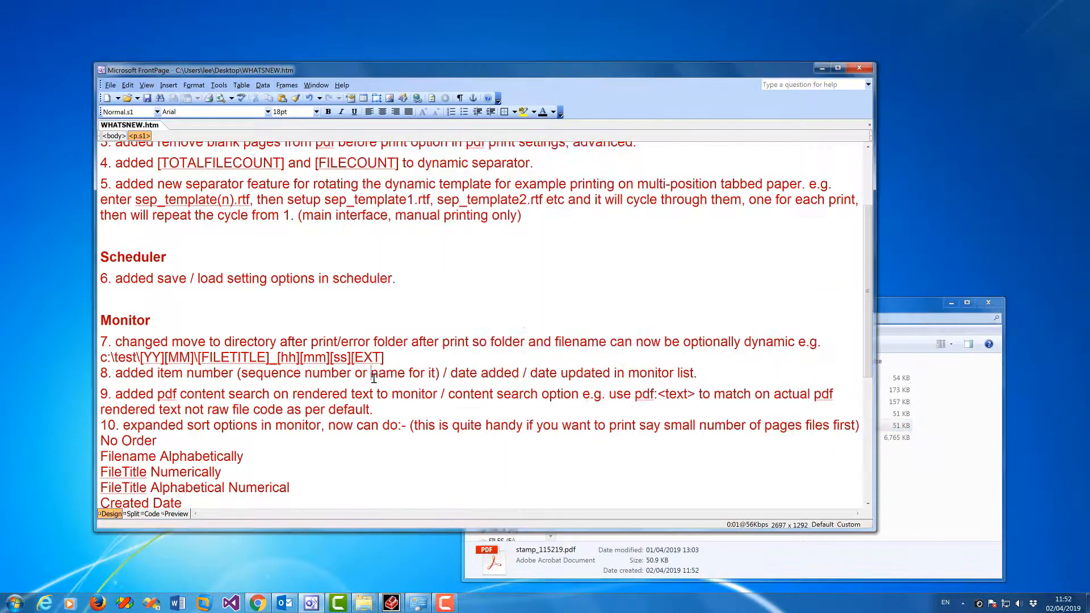
{"action": "left_click", "coordinate": [926, 489]}
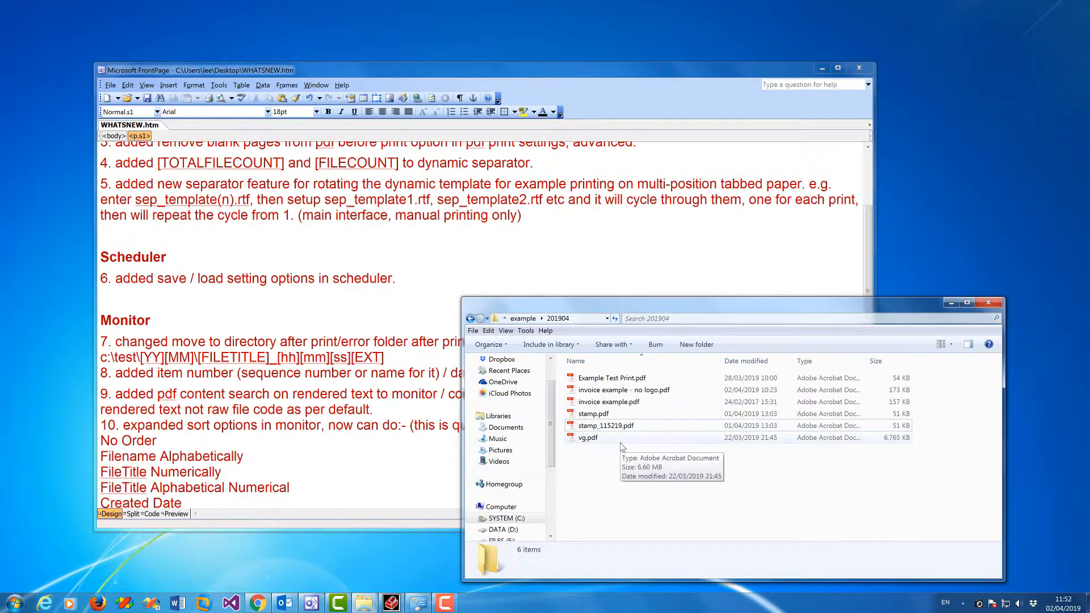
Step: Reopen the Directory Monitor setup and examine the Date Added, Date Updated and No/Name columns of the monitored list
{"action": "left_click", "coordinate": [392, 603]}
{"action": "left_click", "coordinate": [372, 164]}
{"action": "left_click", "coordinate": [382, 181]}
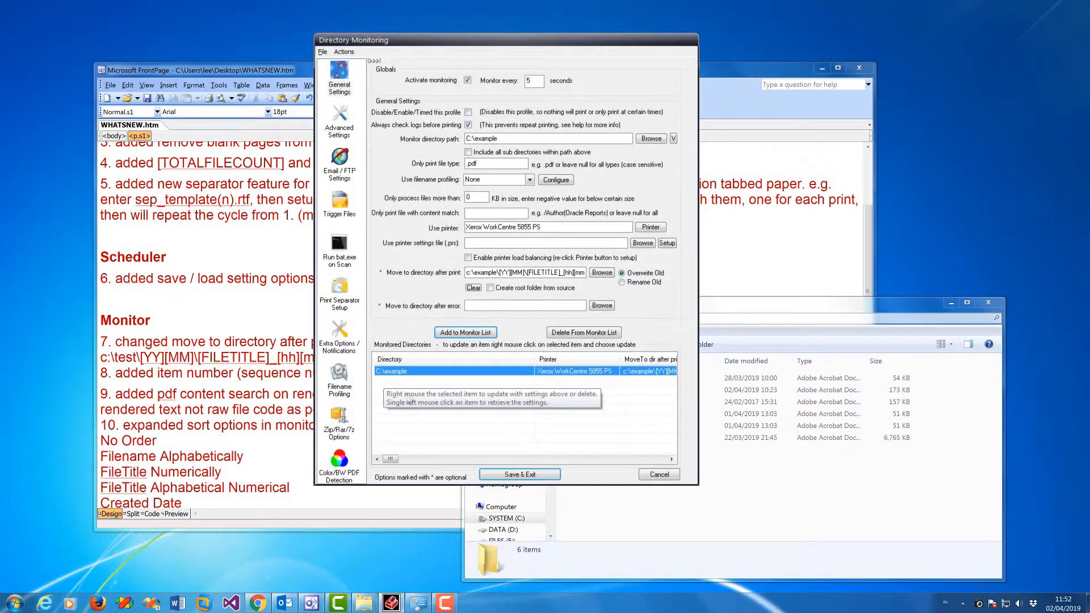
{"action": "left_click_drag", "start_coordinate": [391, 459], "coordinate": [665, 468]}
{"action": "left_click", "coordinate": [516, 395]}
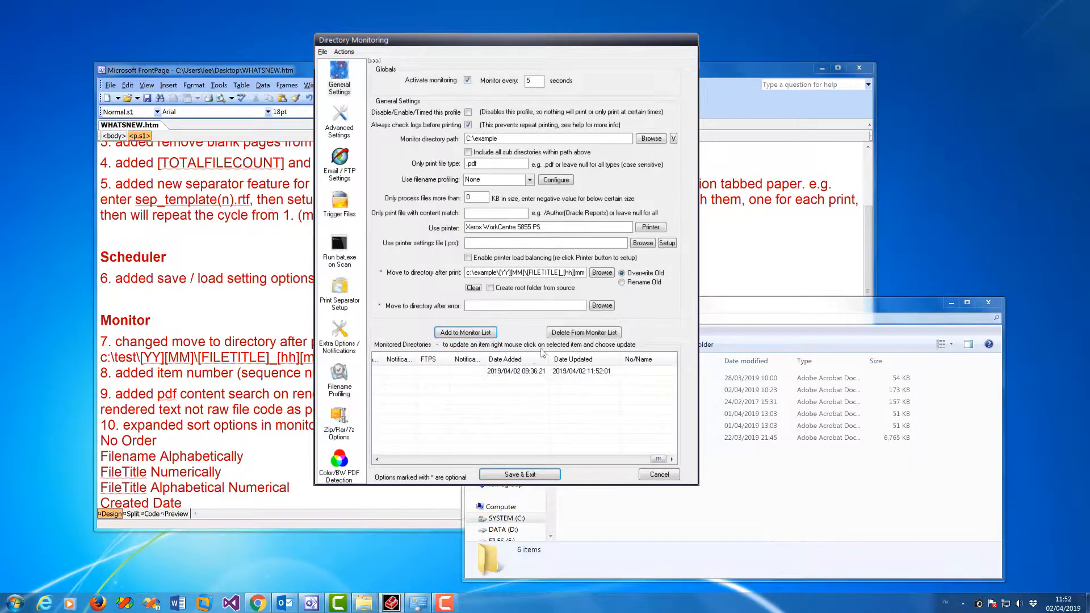
{"action": "left_click_drag", "start_coordinate": [550, 353], "coordinate": [580, 354]}
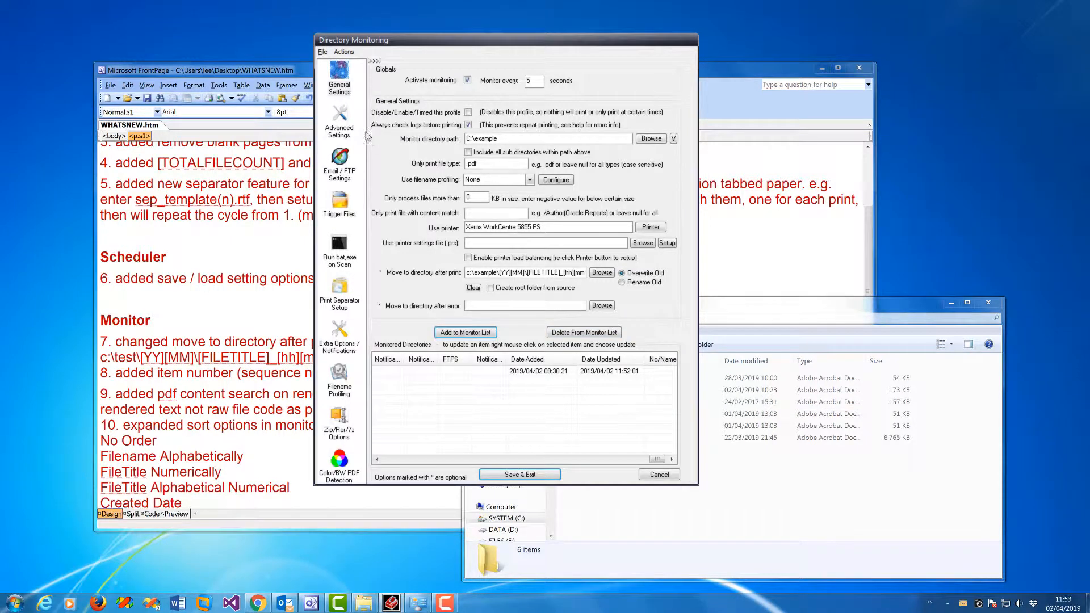
Step: Set the monitored entry's sequence number to 1 in the advanced settings and update the entry
{"action": "left_click", "coordinate": [340, 120]}
{"action": "left_click_drag", "start_coordinate": [472, 114], "coordinate": [236, 57]}
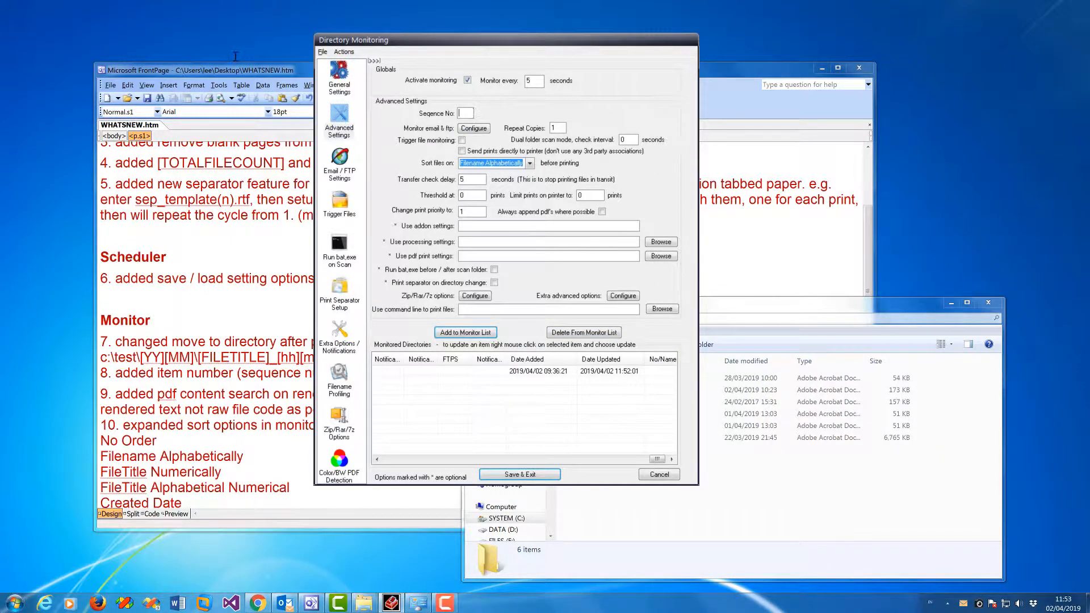
{"action": "right_click", "coordinate": [613, 374]}
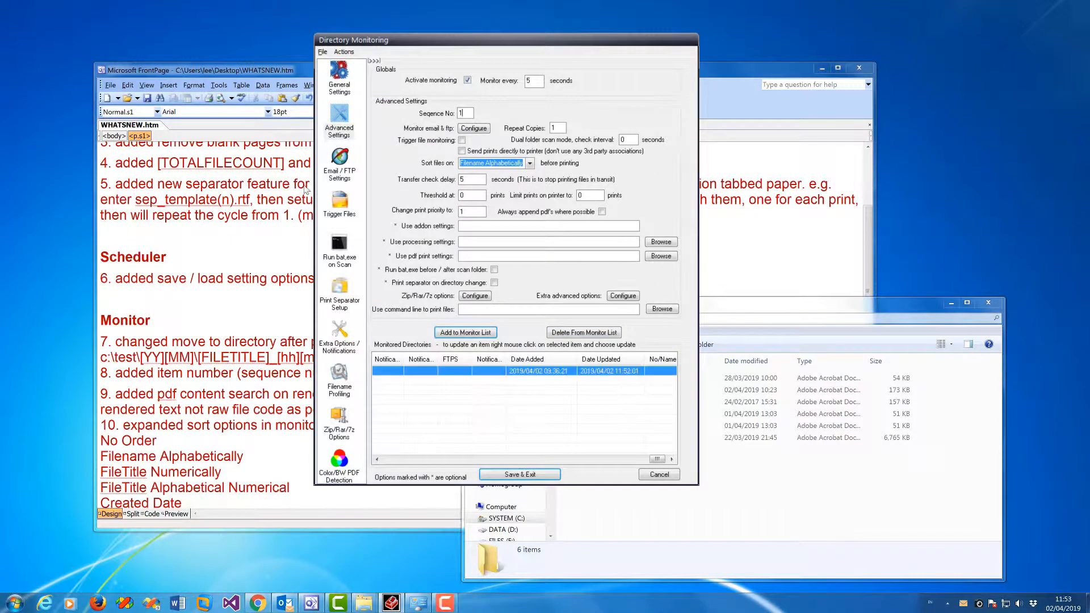
{"action": "left_click", "coordinate": [650, 440]}
Step: Replace the monitored entry's sequence number with the name test and update the entry
{"action": "left_click_drag", "start_coordinate": [469, 114], "coordinate": [442, 113]}
{"action": "right_click", "coordinate": [660, 372]}
{"action": "left_click", "coordinate": [705, 438]}
{"action": "left_click", "coordinate": [650, 407]}
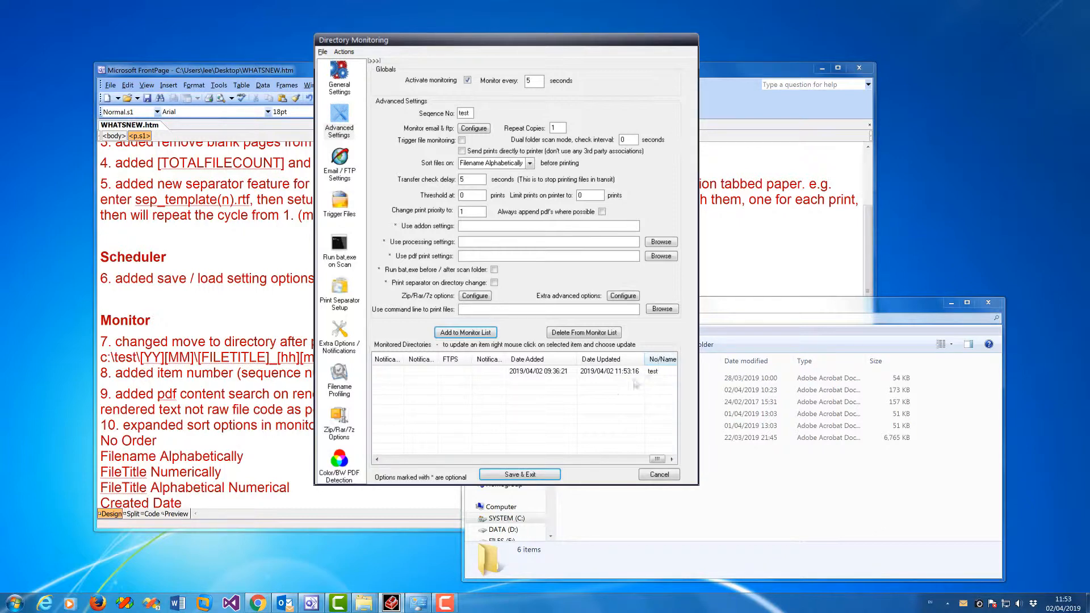
Step: Check the rendered-text search item in the notes and enter the pdf: prefix as the monitored entry's content match
{"action": "left_click_drag", "start_coordinate": [657, 459], "coordinate": [391, 459]}
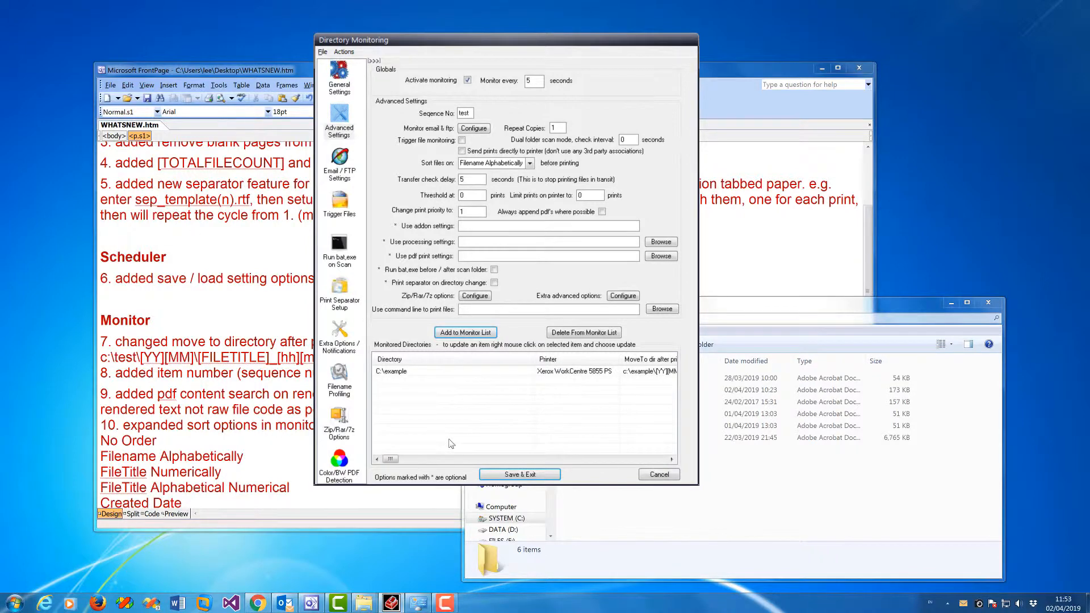
{"action": "left_click", "coordinate": [236, 389]}
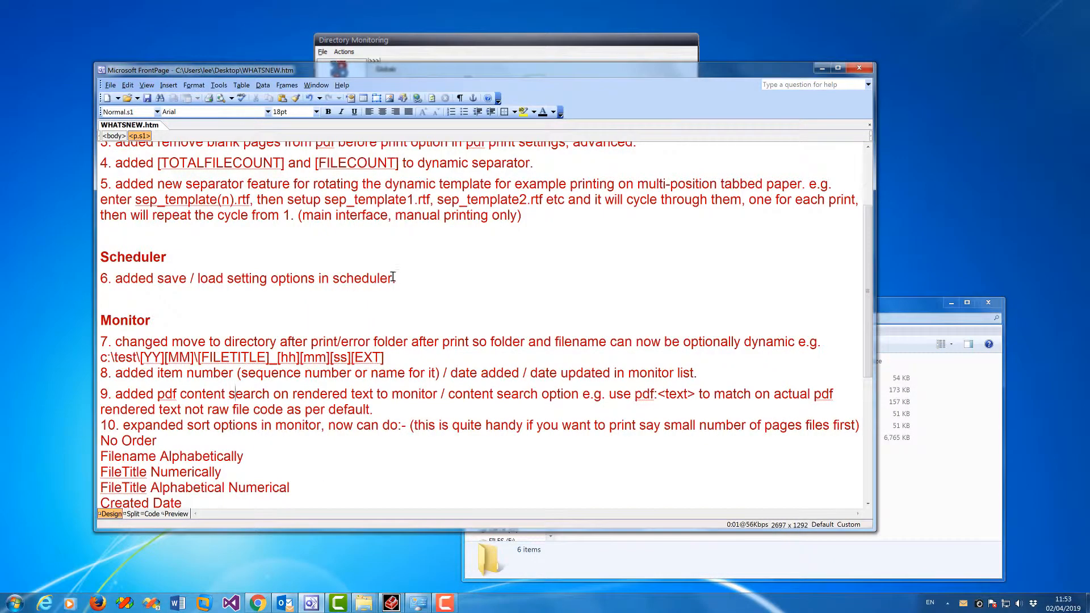
{"action": "left_click", "coordinate": [460, 46]}
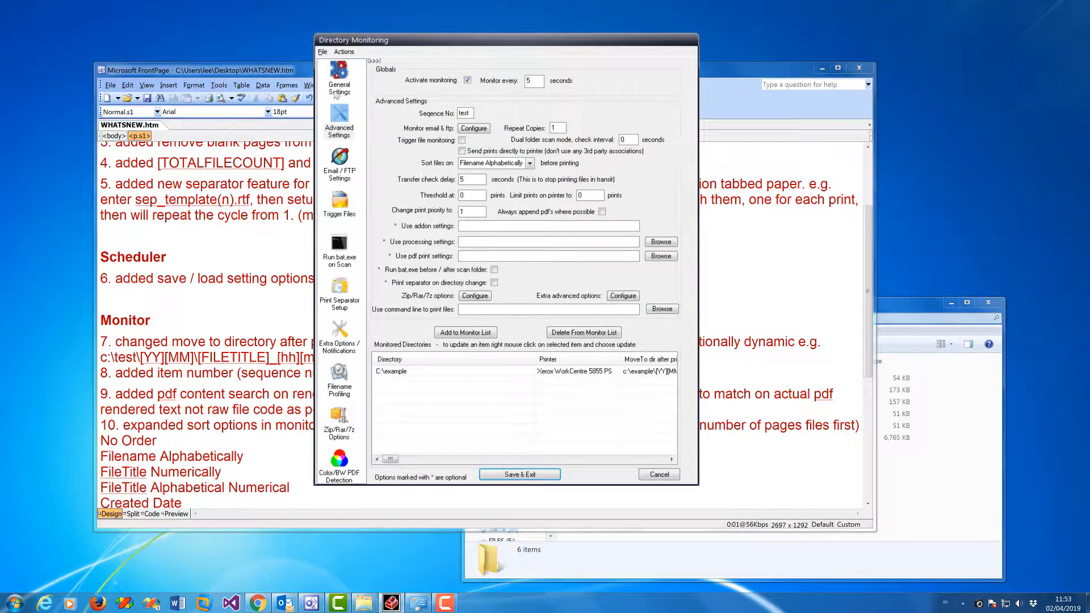
{"action": "mouse_move", "coordinate": [481, 212]}
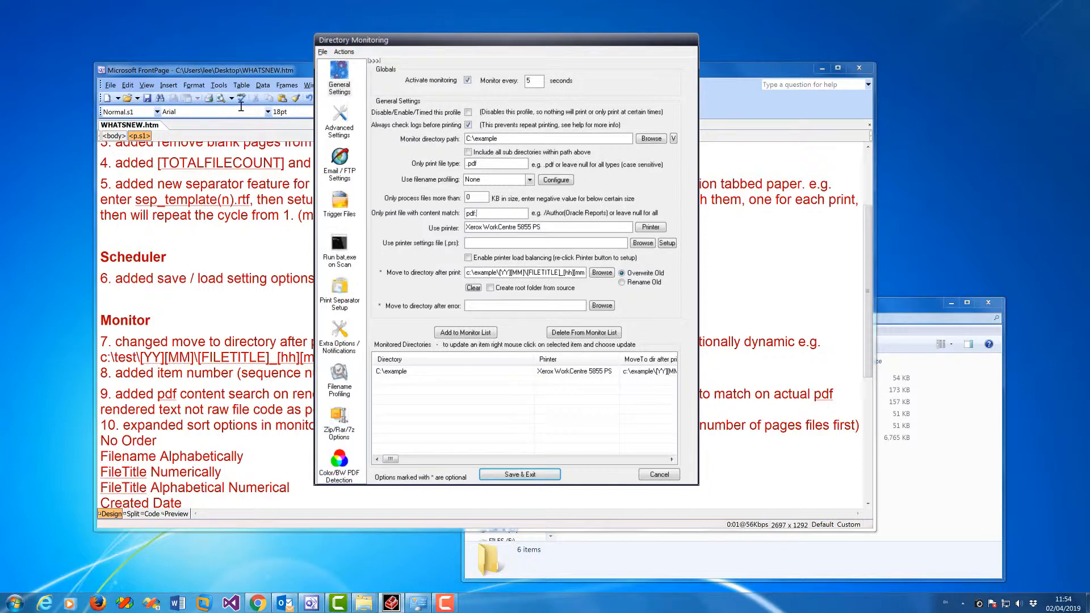
Step: Copy invoice example.pdf and stamp.pdf from the 201904 folder into the monitored example folder
{"action": "left_click", "coordinate": [970, 474]}
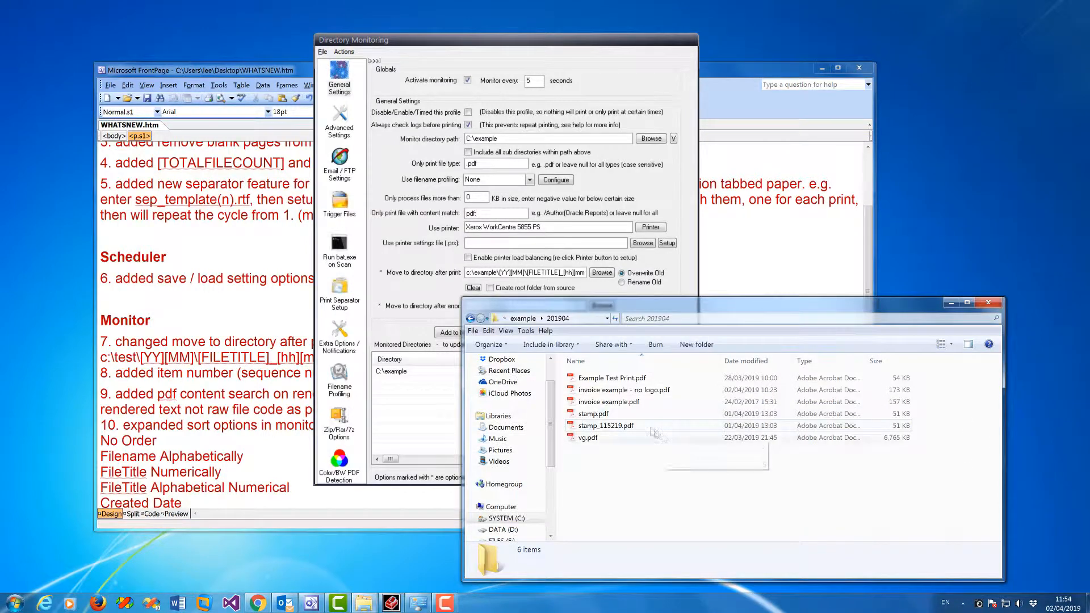
{"action": "right_click", "coordinate": [623, 402]}
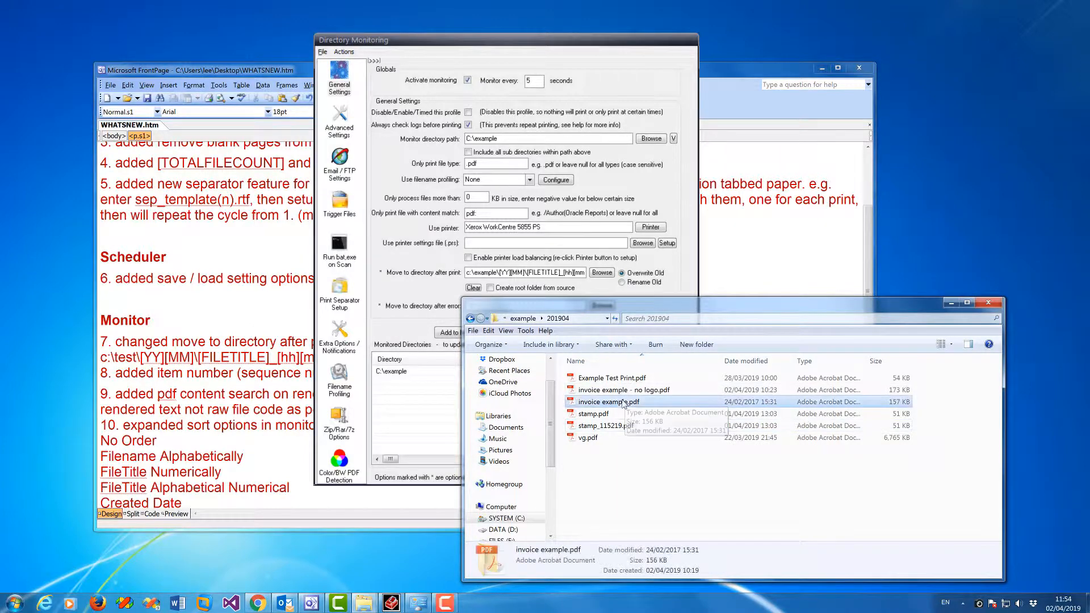
{"action": "left_click", "coordinate": [686, 469]}
{"action": "left_click", "coordinate": [605, 415]}
{"action": "left_click", "coordinate": [614, 402], "text": "ctrl"}
{"action": "right_click", "coordinate": [613, 403]}
{"action": "left_click", "coordinate": [643, 354]}
{"action": "left_click", "coordinate": [523, 319]}
{"action": "right_click", "coordinate": [651, 453]}
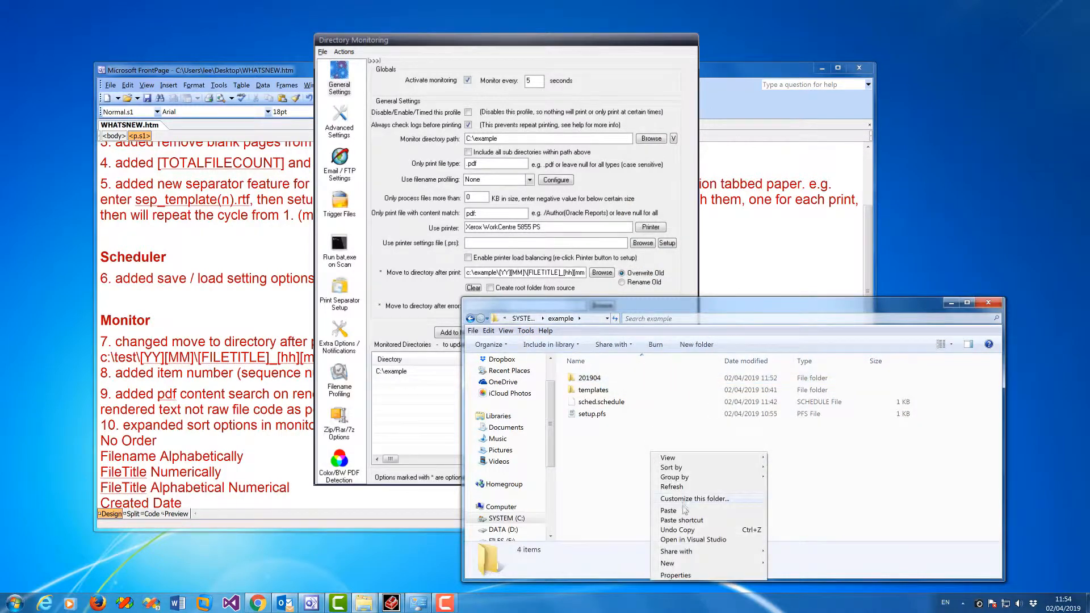
{"action": "left_click", "coordinate": [669, 511]}
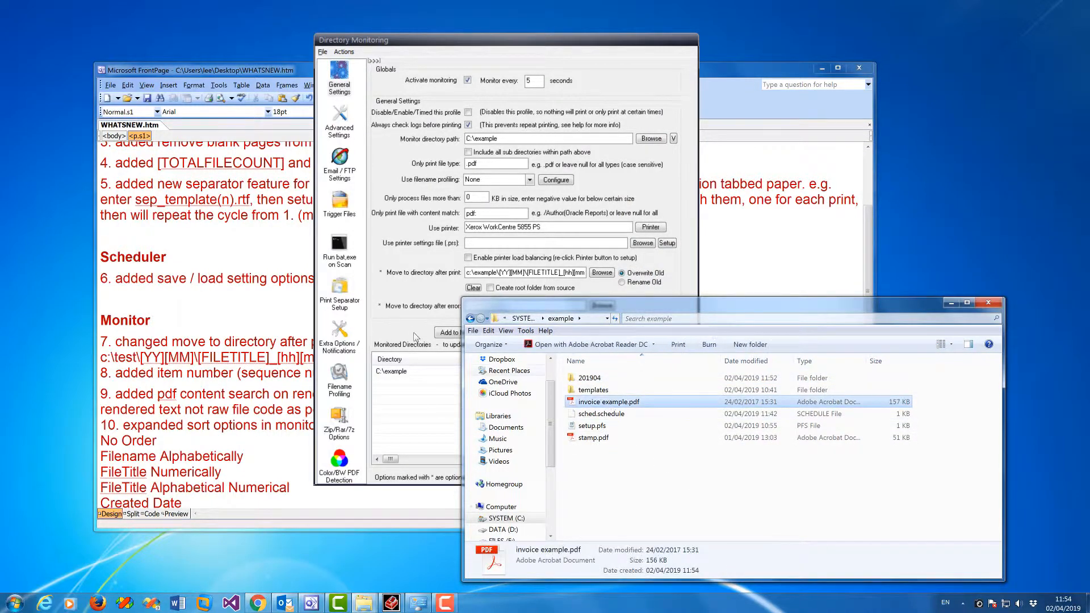
Step: Set the monitored entry's content match to pdf:Page 1 and save the directory monitoring settings
{"action": "left_click", "coordinate": [490, 241]}
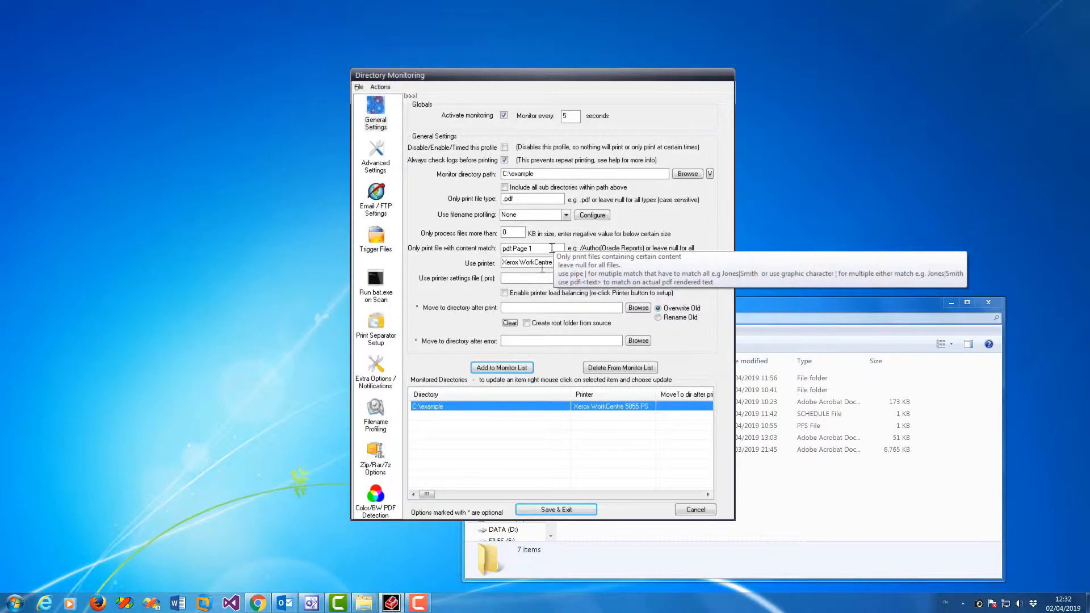
{"action": "left_click", "coordinate": [573, 510]}
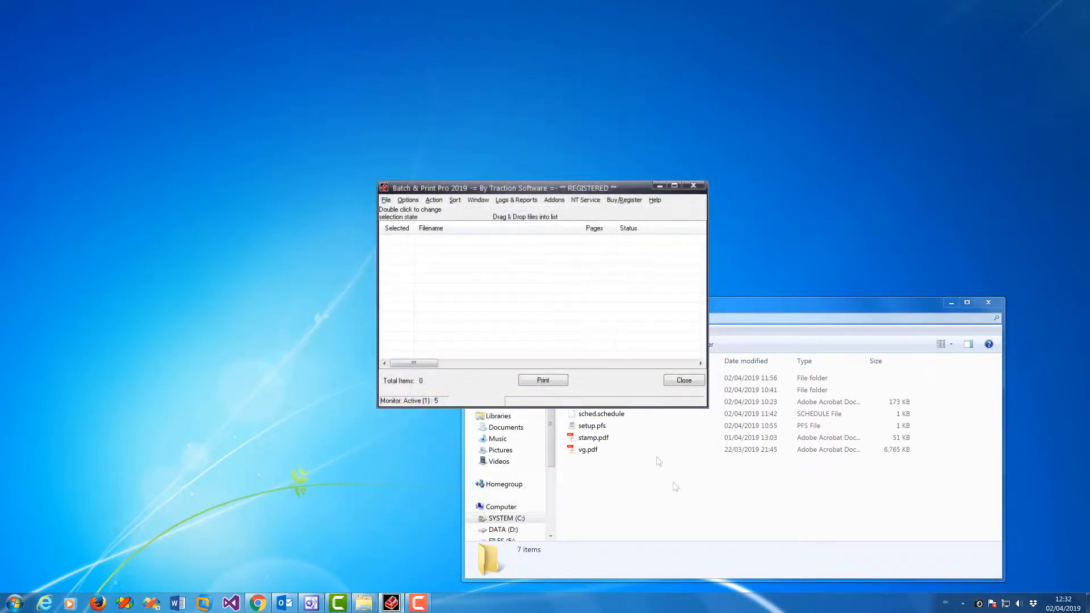
Step: Check the PDFs in the example folder and inspect the Xerox WorkCentre 5855 PS queue for the matched document
{"action": "left_click", "coordinate": [661, 490]}
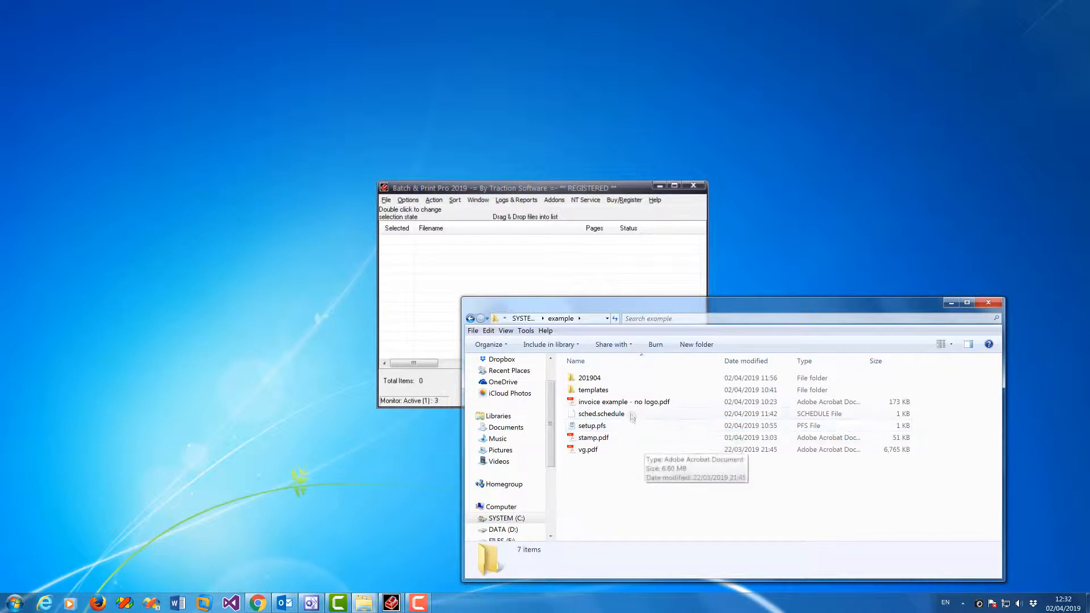
{"action": "left_click", "coordinate": [651, 405]}
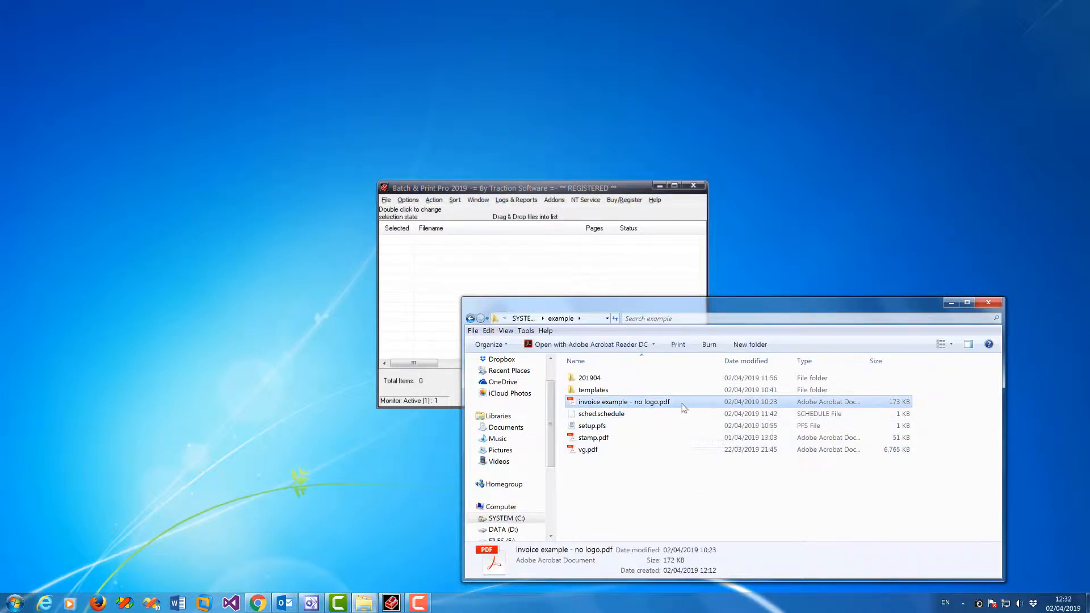
{"action": "left_click", "coordinate": [681, 449]}
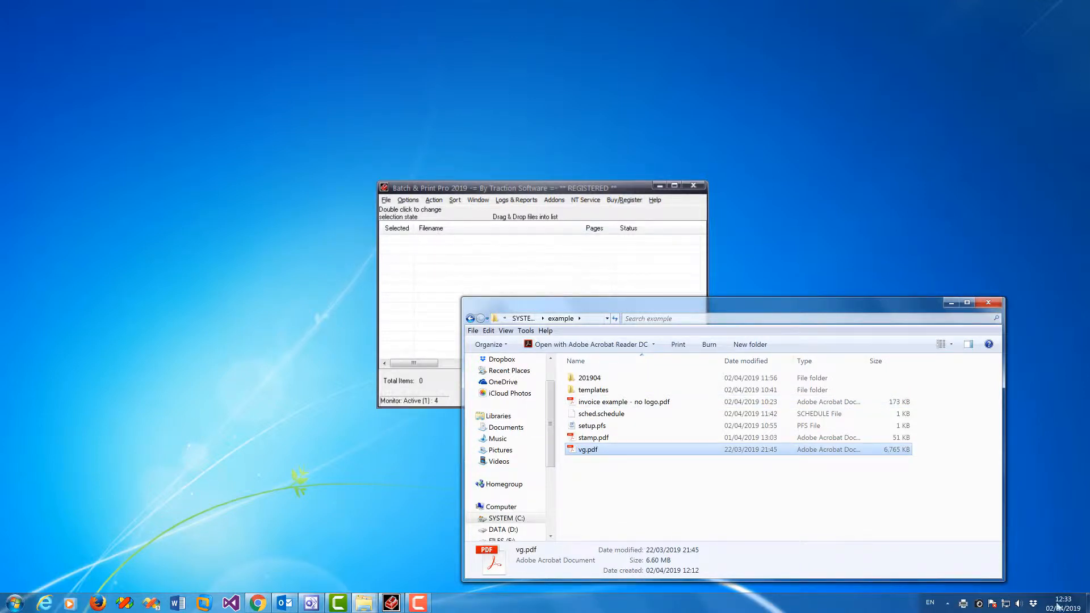
{"action": "double_click", "coordinate": [965, 604]}
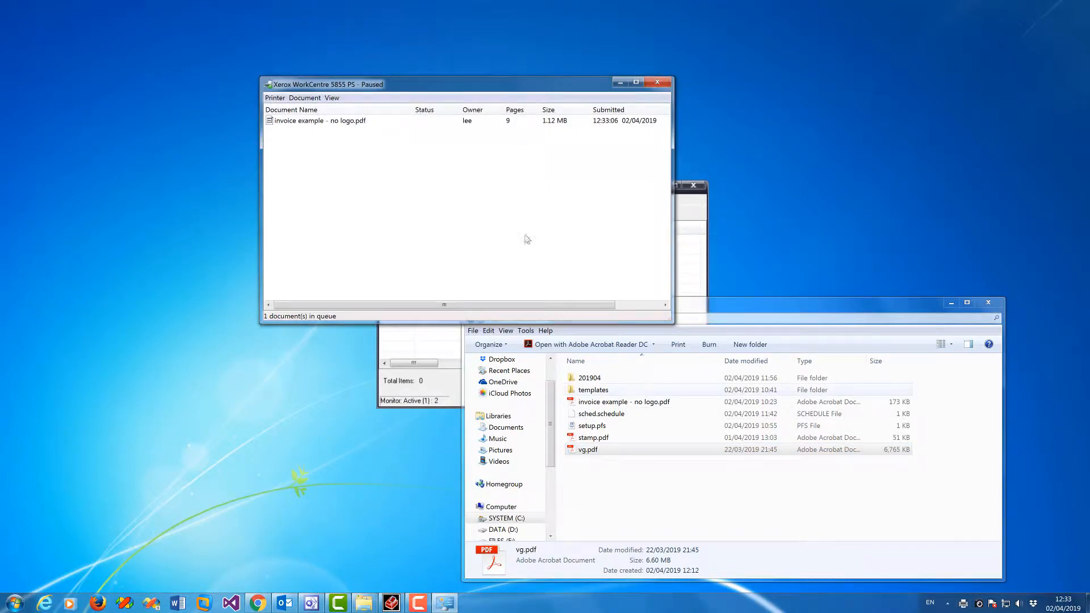
{"action": "left_click_drag", "start_coordinate": [421, 81], "coordinate": [584, 348]}
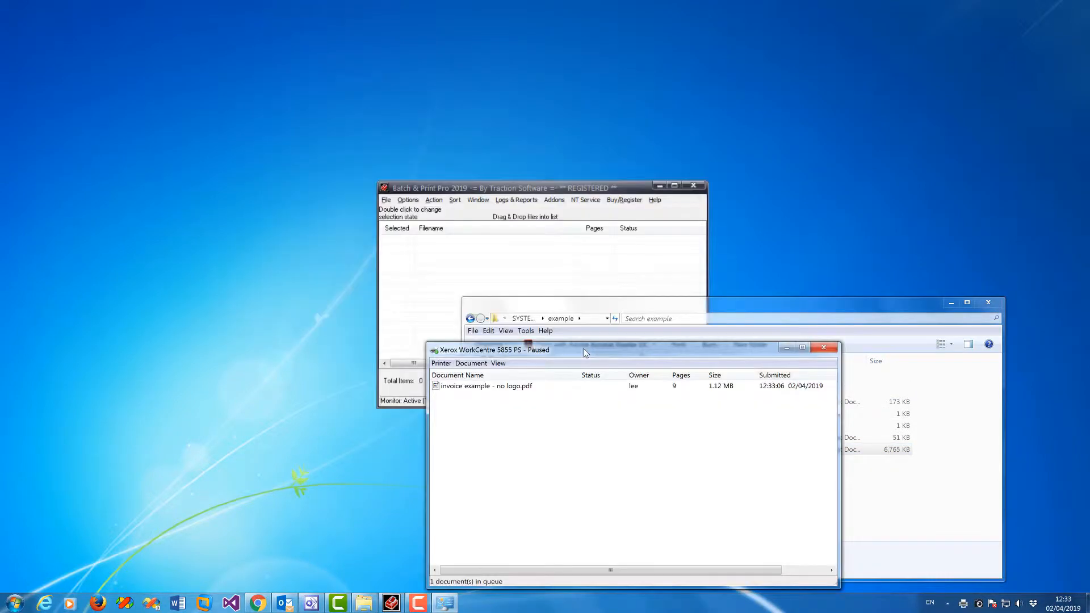
{"action": "left_click", "coordinate": [825, 347]}
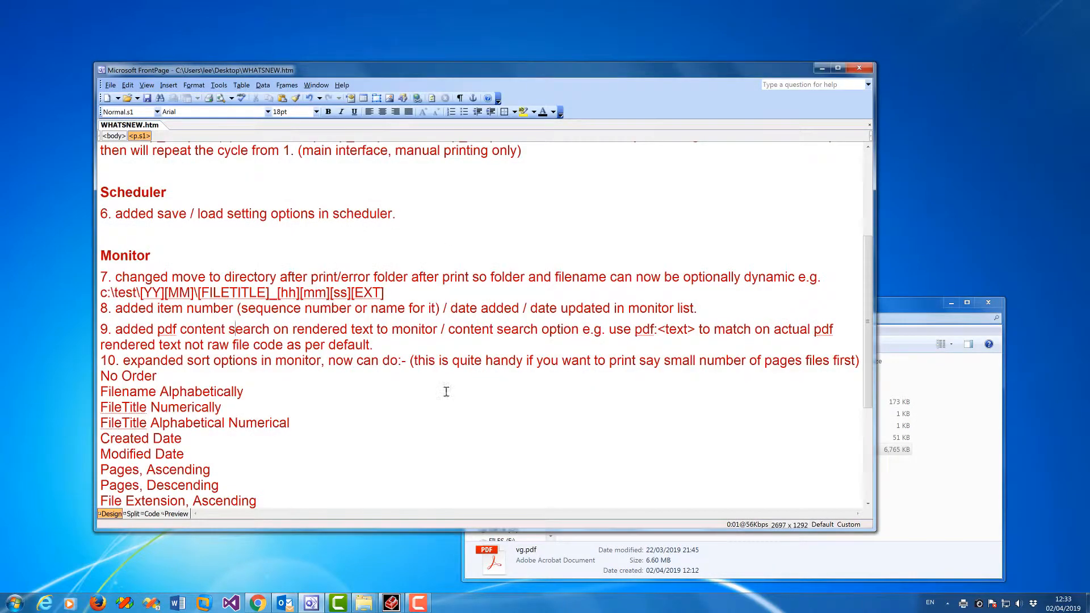
Step: Reopen the Directory Monitor setup and set the file sort order before printing to Pages, Ascending in the advanced settings
{"action": "left_click", "coordinate": [391, 604]}
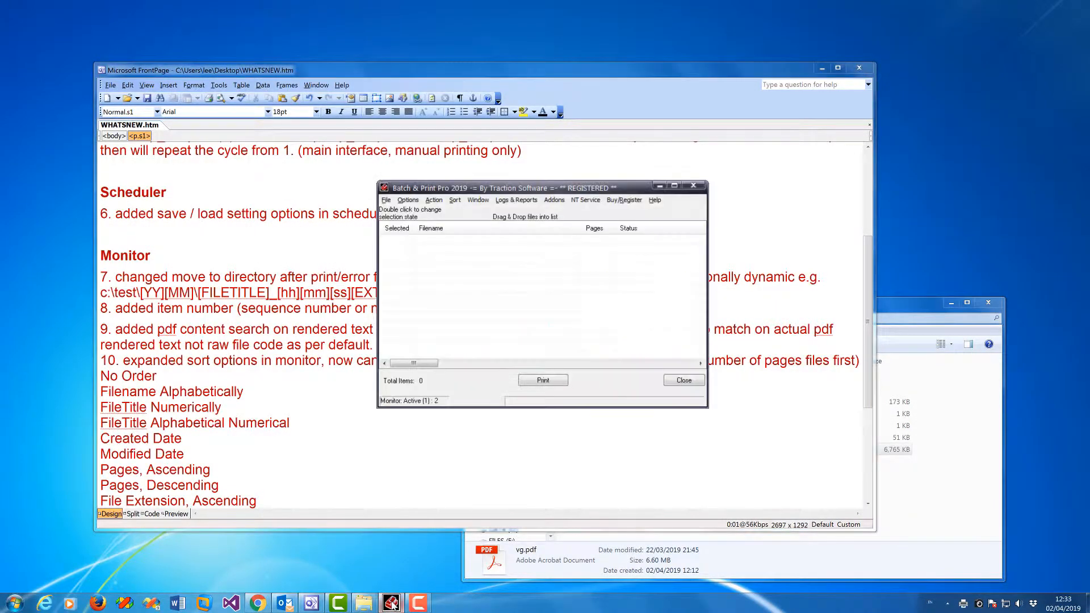
{"action": "left_click", "coordinate": [408, 200]}
{"action": "left_click", "coordinate": [424, 215]}
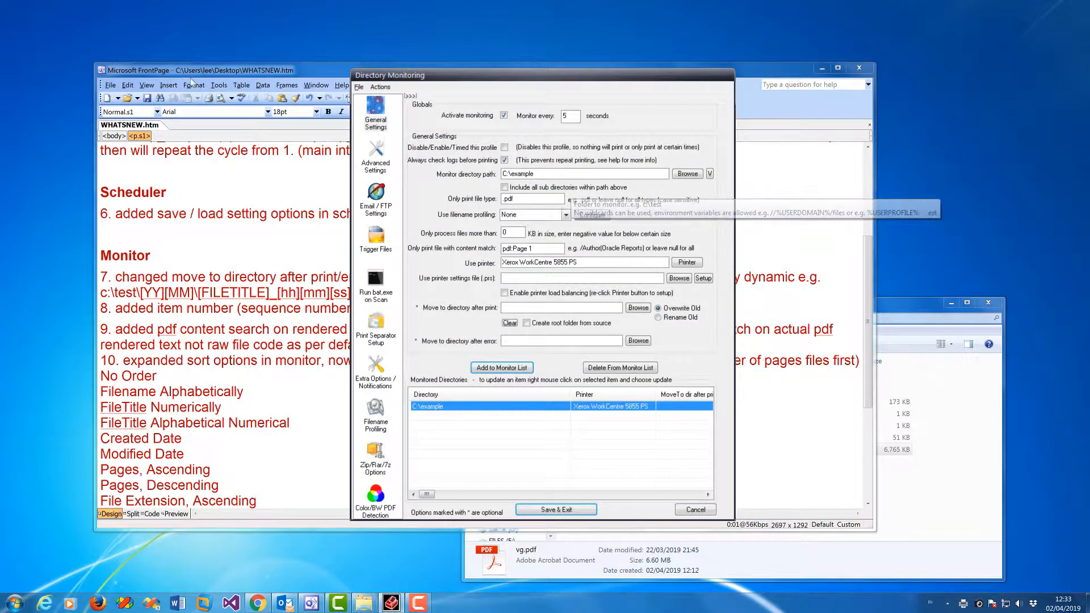
{"action": "left_click", "coordinate": [377, 159]}
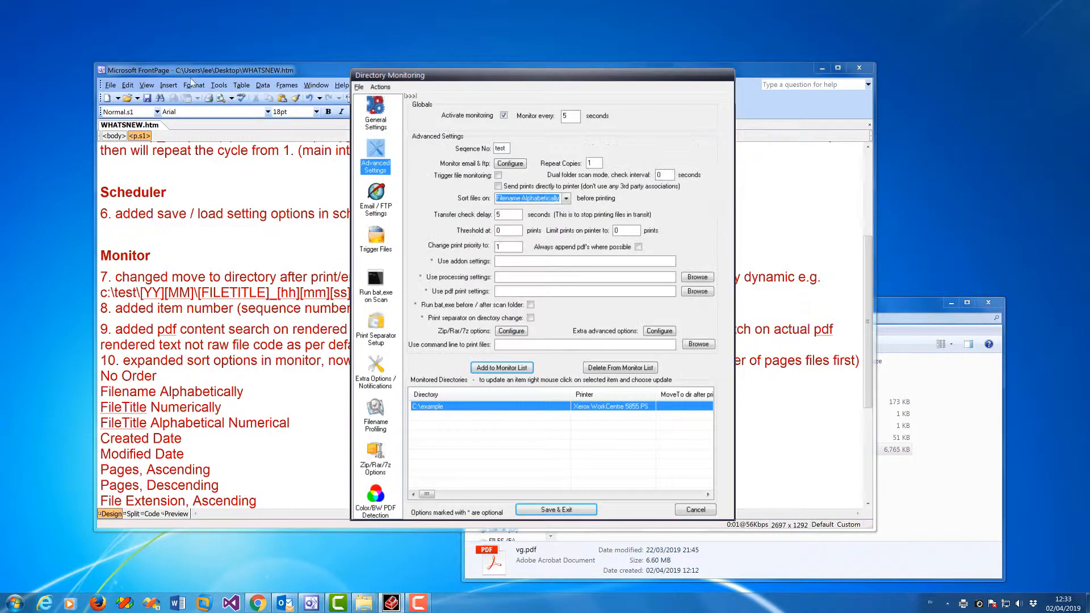
{"action": "left_click", "coordinate": [566, 198]}
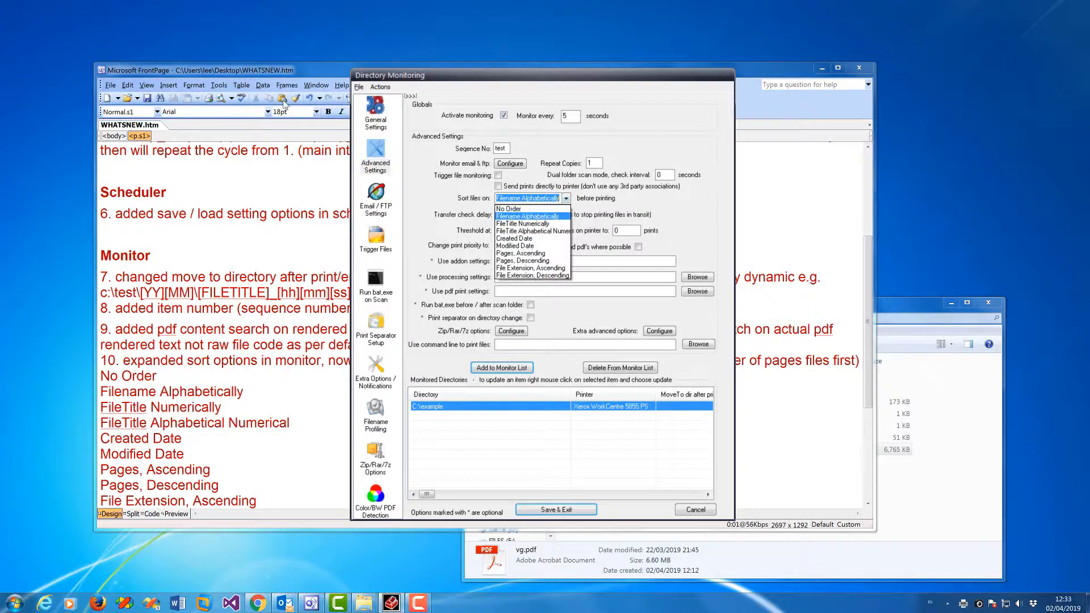
{"action": "left_click", "coordinate": [560, 255]}
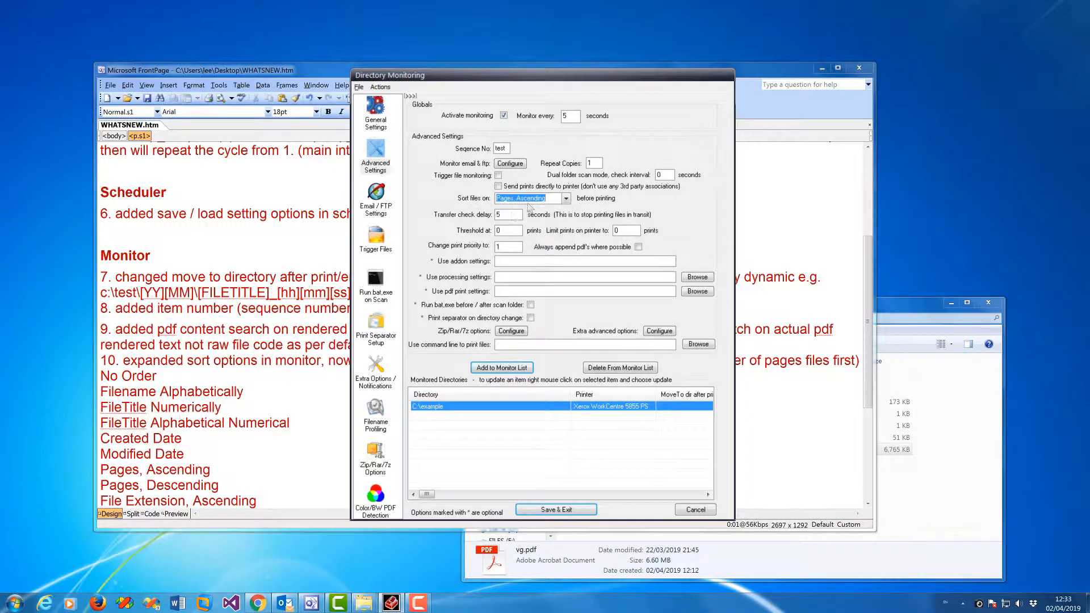
{"action": "left_click", "coordinate": [566, 200]}
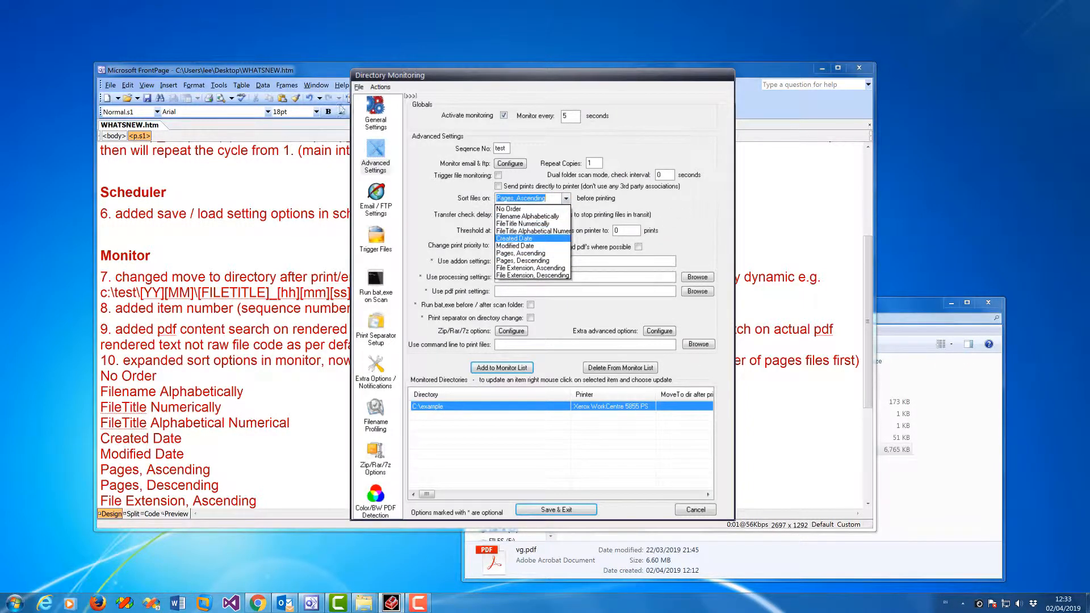
{"action": "left_click", "coordinate": [688, 199]}
Step: Consult the remaining notes, and create a printer settings file named tray1 with paper source Tray 1 for the monitored entry
{"action": "left_click", "coordinate": [298, 387]}
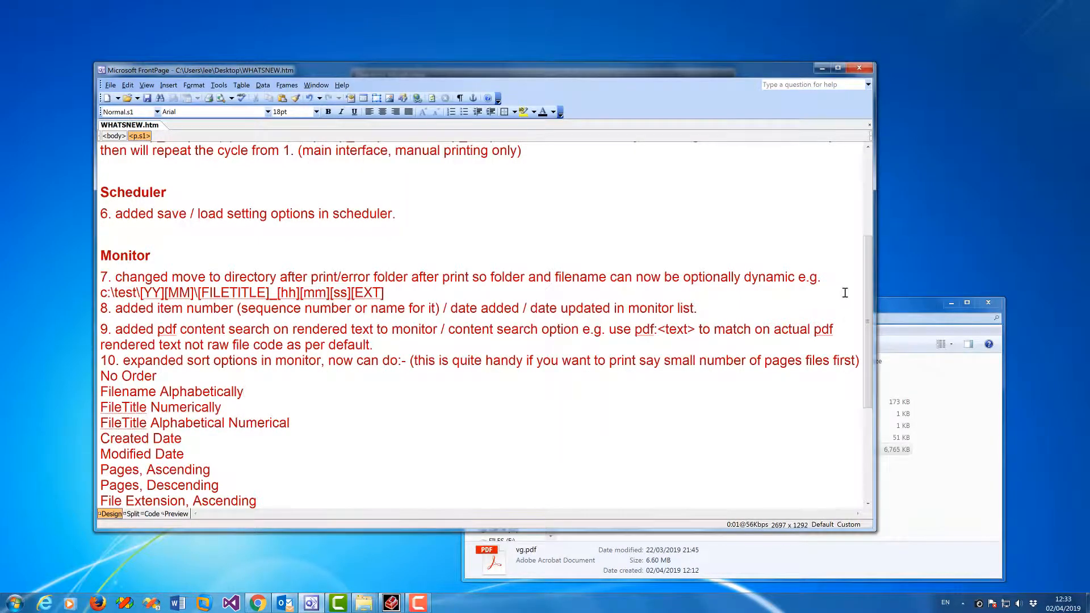
{"action": "left_click_drag", "start_coordinate": [867, 297], "coordinate": [865, 388]}
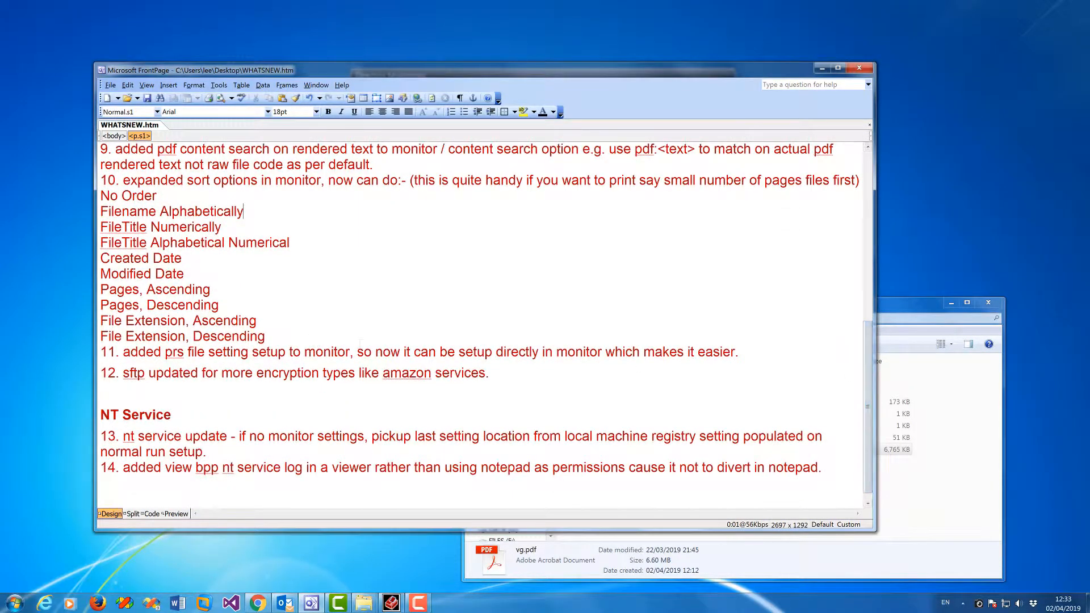
{"action": "left_click", "coordinate": [396, 607]}
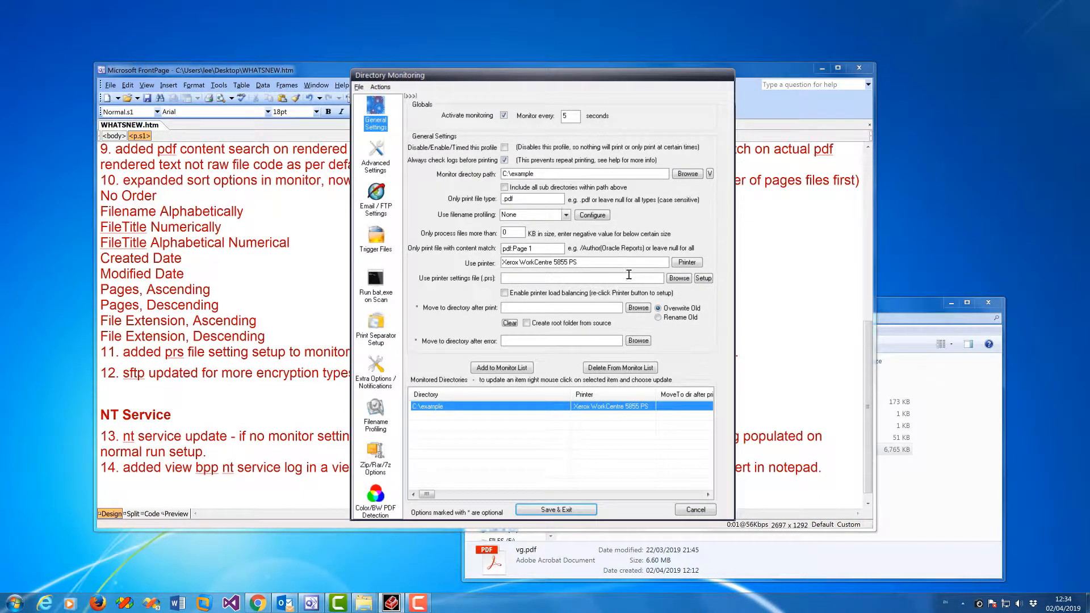
{"action": "left_click", "coordinate": [704, 279]}
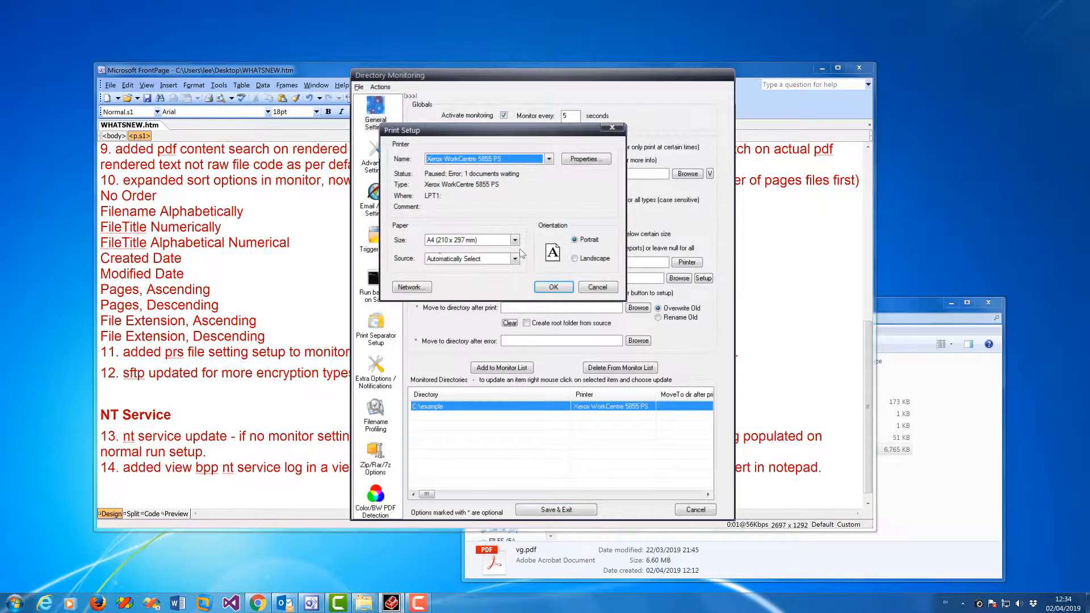
{"action": "left_click", "coordinate": [515, 258]}
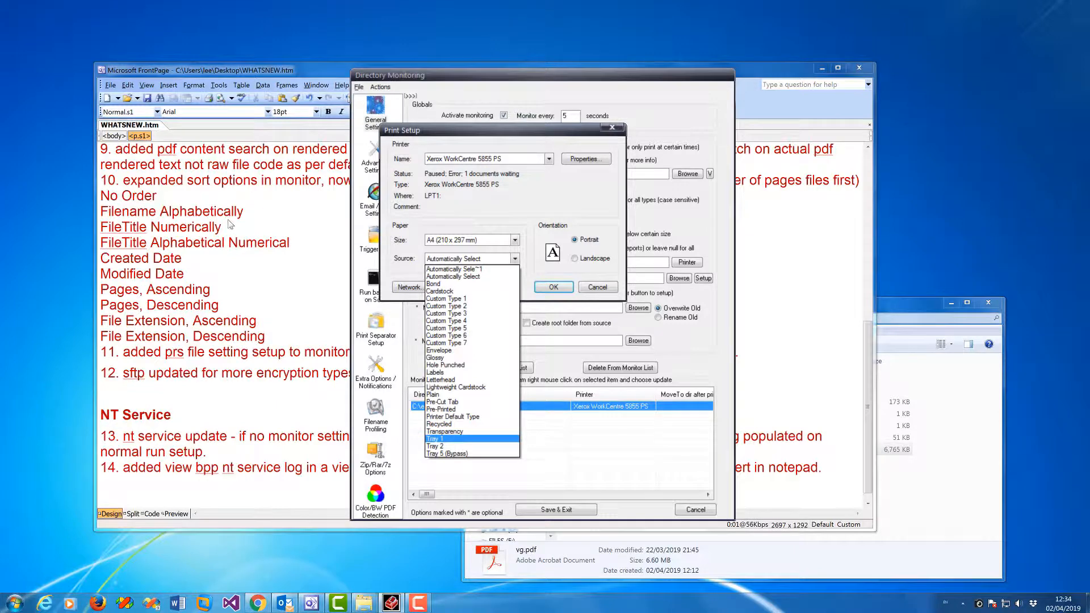
{"action": "left_click", "coordinate": [459, 443]}
{"action": "left_click", "coordinate": [553, 287]}
{"action": "left_click", "coordinate": [679, 279]}
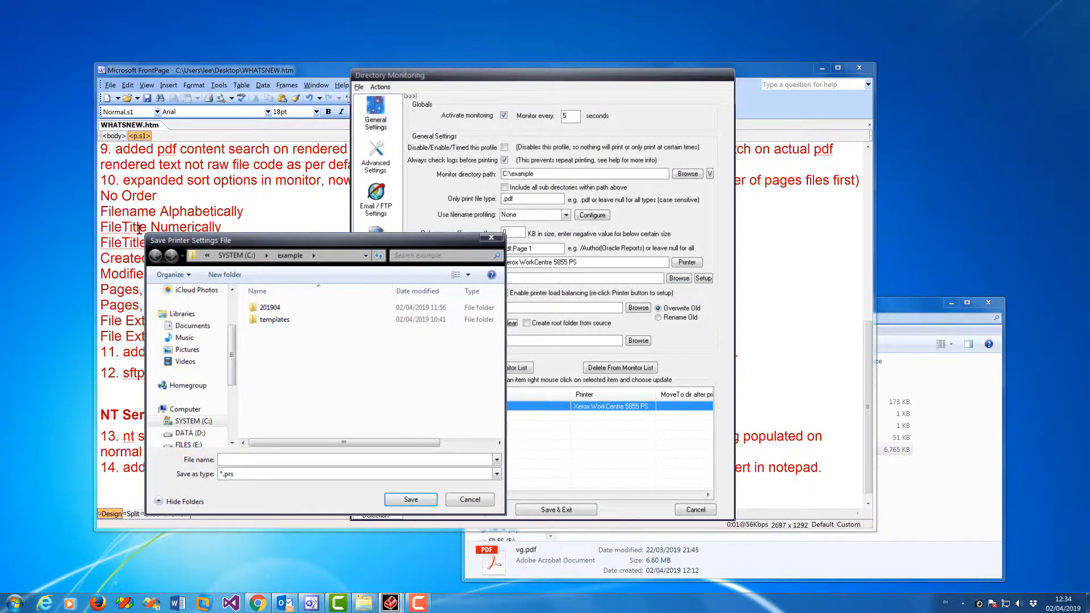
{"action": "type", "text": "tray1"}
{"action": "left_click", "coordinate": [423, 500]}
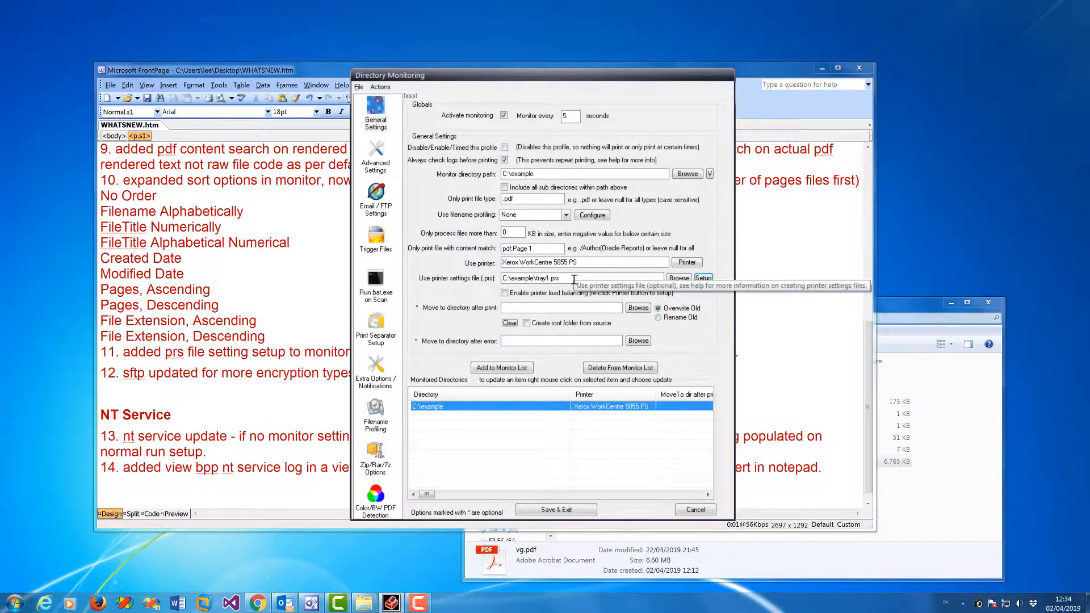
Step: Update the monitored entry with the tray1.prs settings and look through the existing printer settings files without choosing another
{"action": "right_click", "coordinate": [588, 408]}
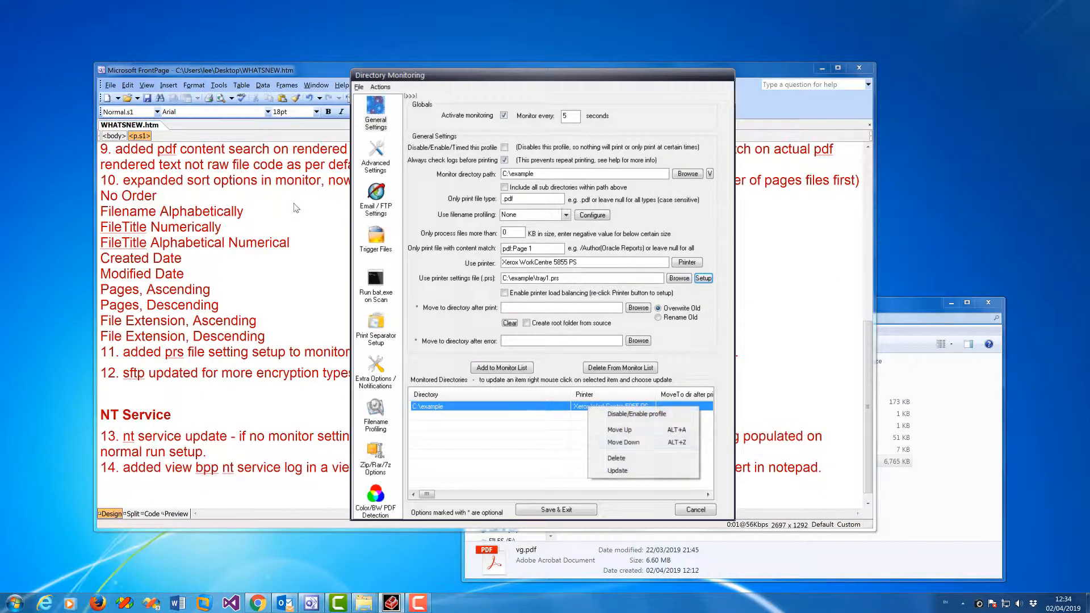
{"action": "left_click", "coordinate": [618, 471]}
{"action": "mouse_move", "coordinate": [436, 495]}
{"action": "left_mouse_down"}
{"action": "mouse_move", "coordinate": [447, 498]}
{"action": "mouse_move", "coordinate": [427, 498]}
{"action": "left_mouse_up"}
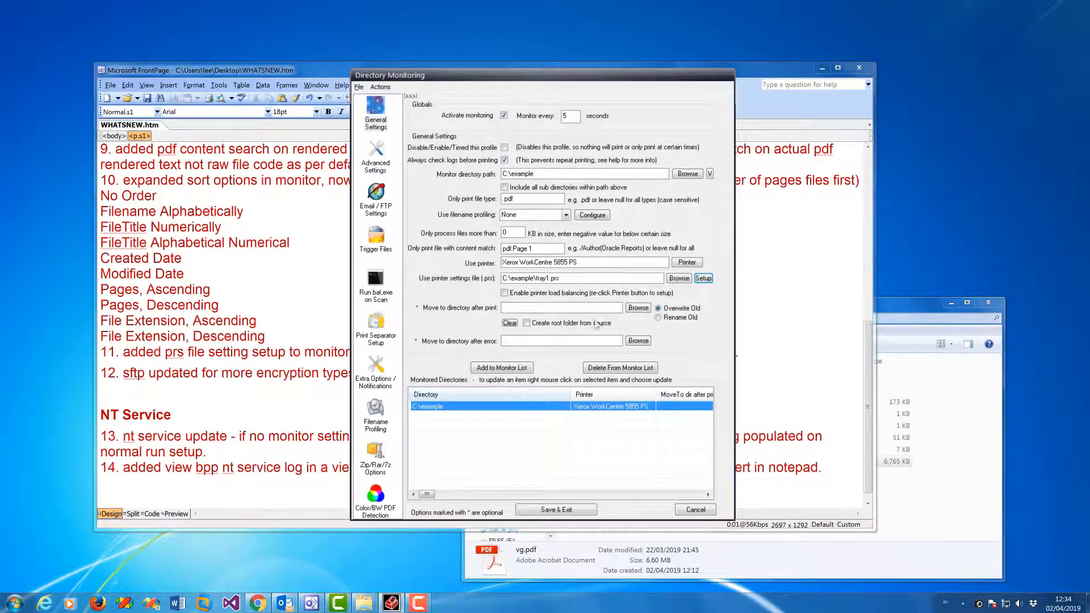
{"action": "left_click", "coordinate": [681, 281]}
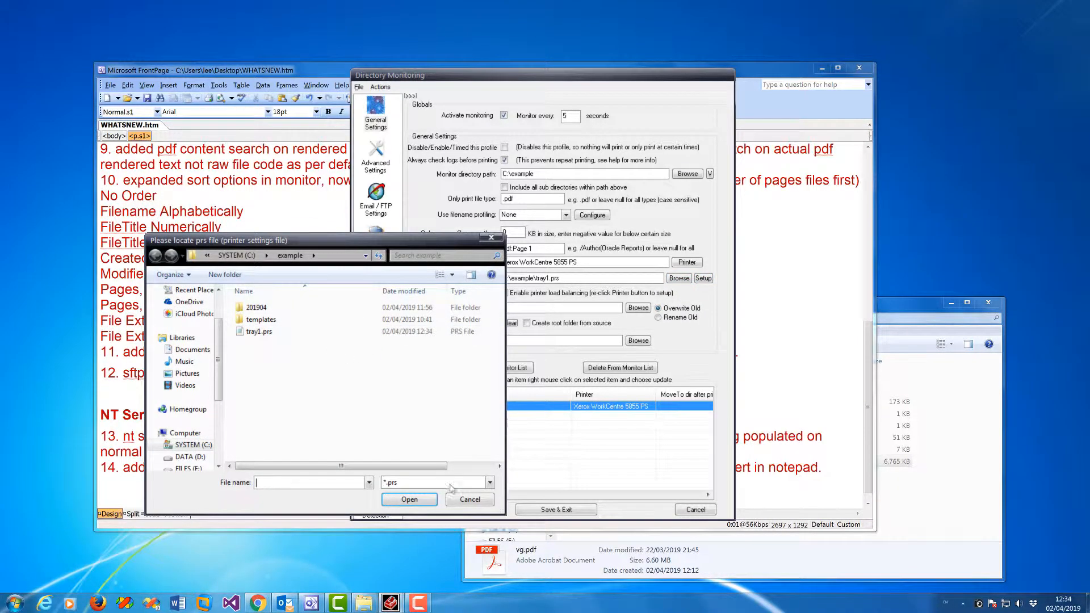
{"action": "left_click", "coordinate": [479, 503]}
Step: Create a second printer settings file named tray2 in the example folder, with paper source Tray 2 on the Xerox WorkCentre 5855 PS
{"action": "left_click", "coordinate": [705, 278]}
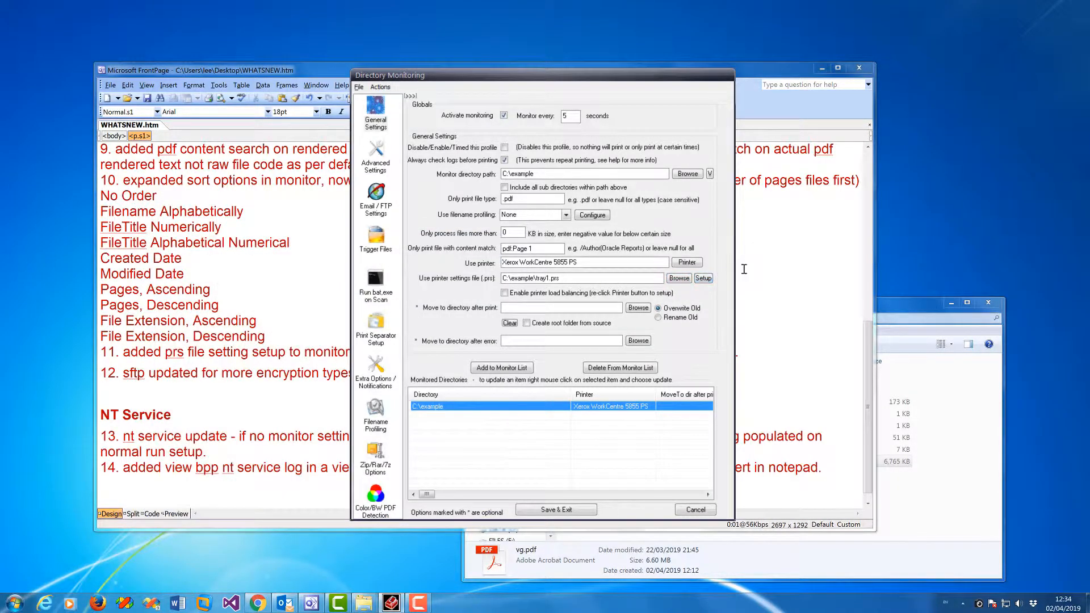
{"action": "left_click", "coordinate": [501, 260]}
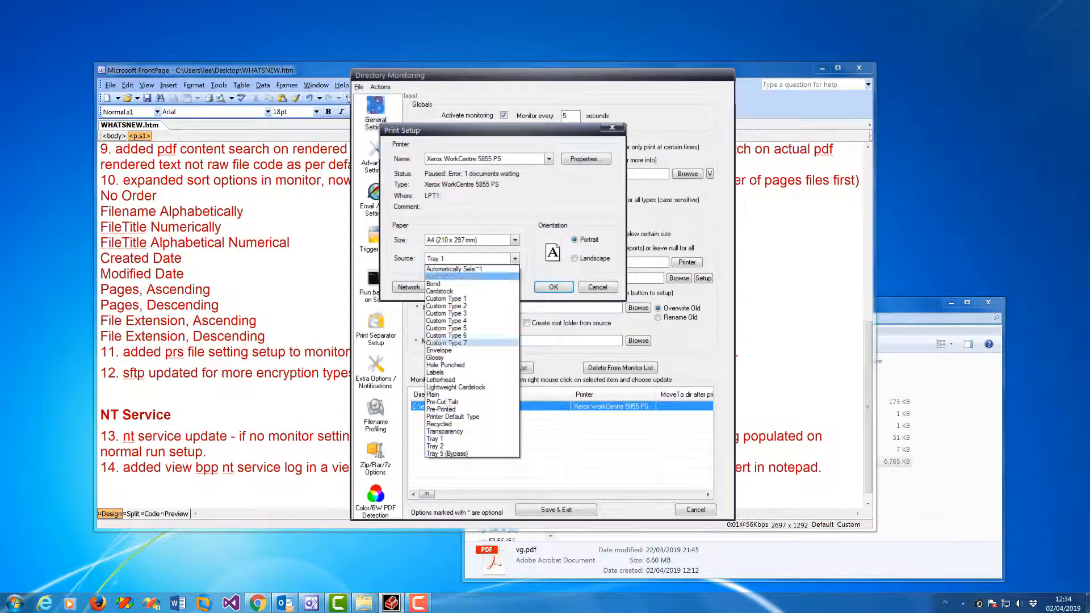
{"action": "left_click", "coordinate": [472, 445]}
{"action": "left_click", "coordinate": [553, 286]}
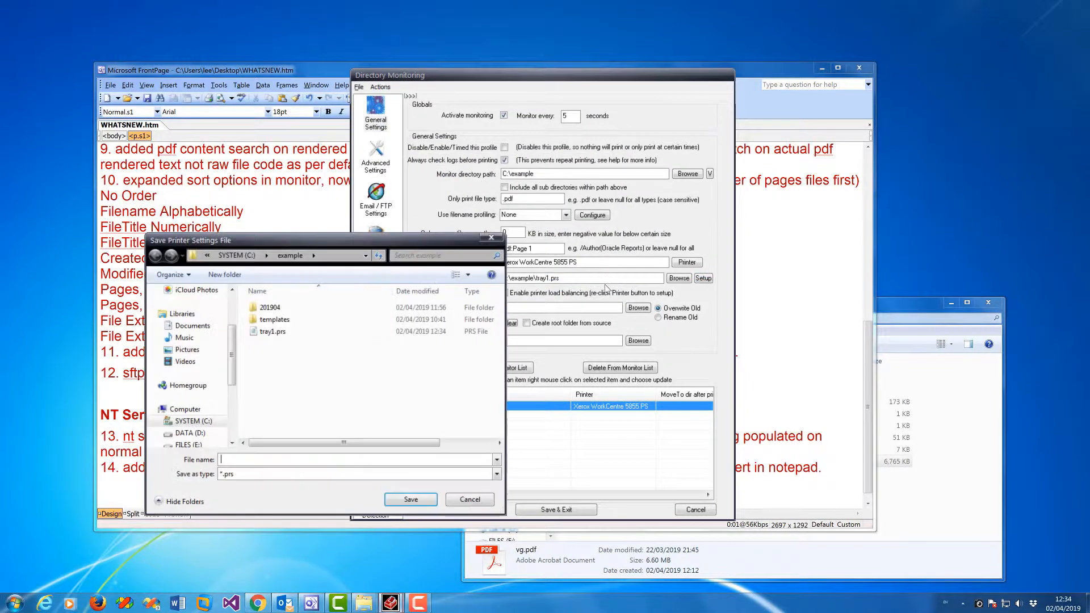
{"action": "left_click", "coordinate": [273, 456]}
{"action": "type", "text": "t"}
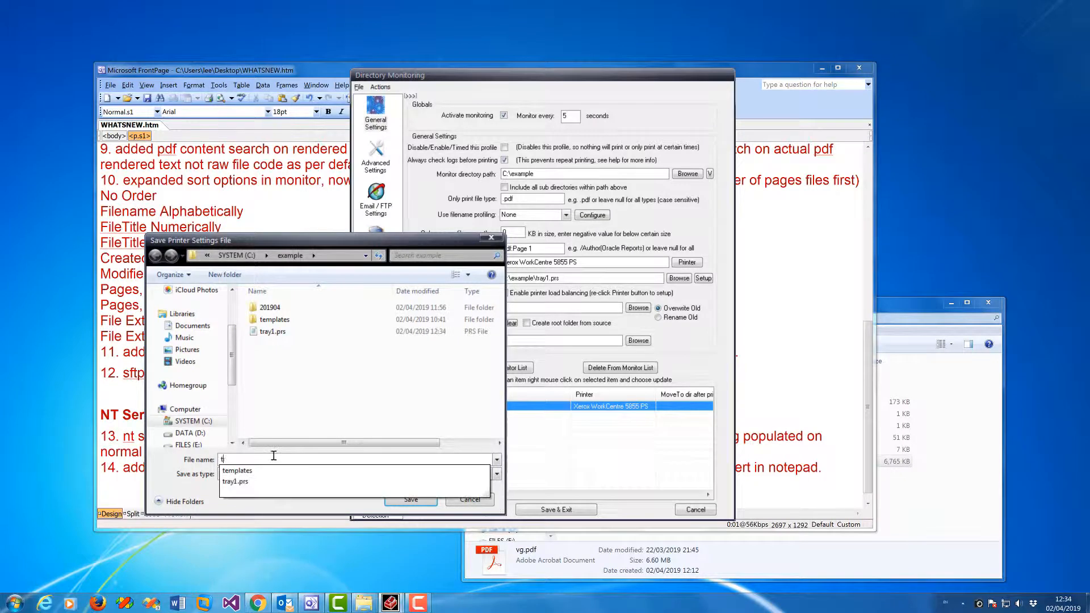
{"action": "type", "text": "ray2"}
{"action": "left_click", "coordinate": [411, 499]}
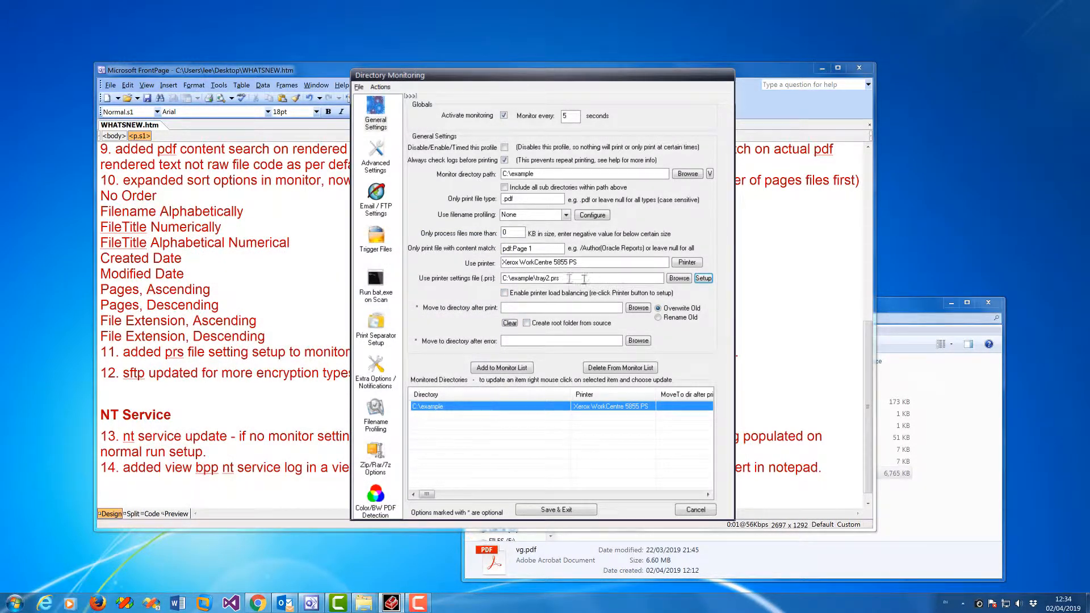
Step: Add C:\example with the tray2.prs settings as a new monitored entry without a move-to directory, and compare the settings of both entries
{"action": "left_click", "coordinate": [511, 369]}
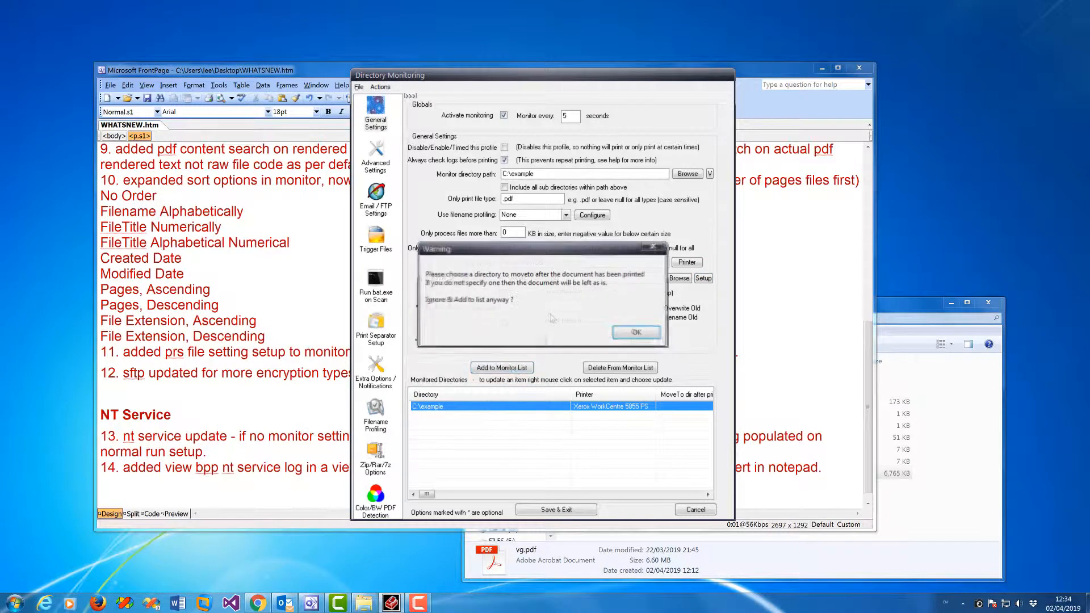
{"action": "left_click", "coordinate": [627, 333]}
{"action": "left_click", "coordinate": [459, 406]}
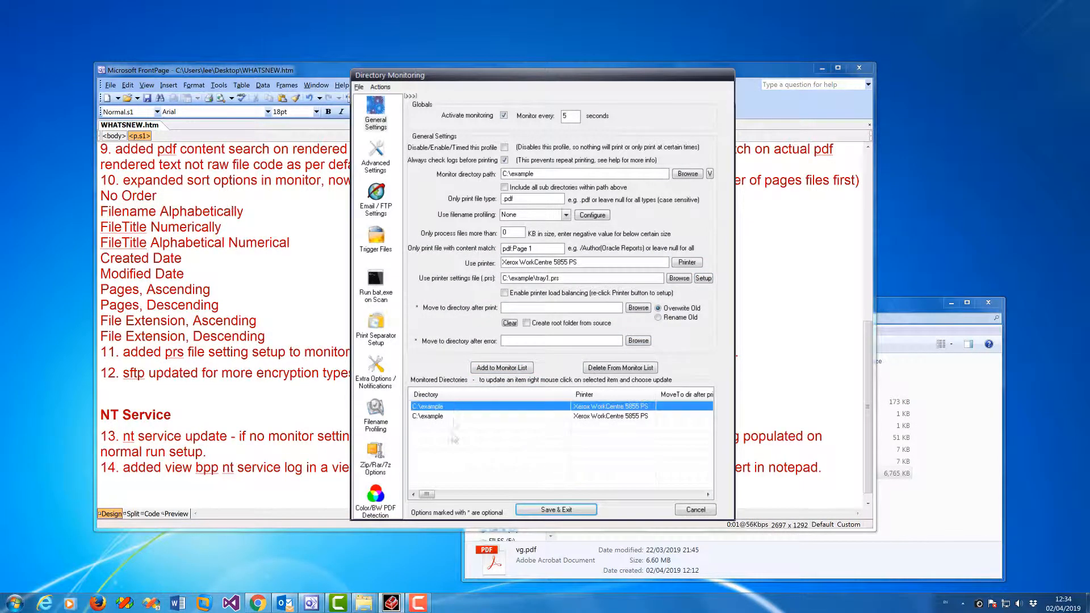
{"action": "left_click", "coordinate": [455, 416]}
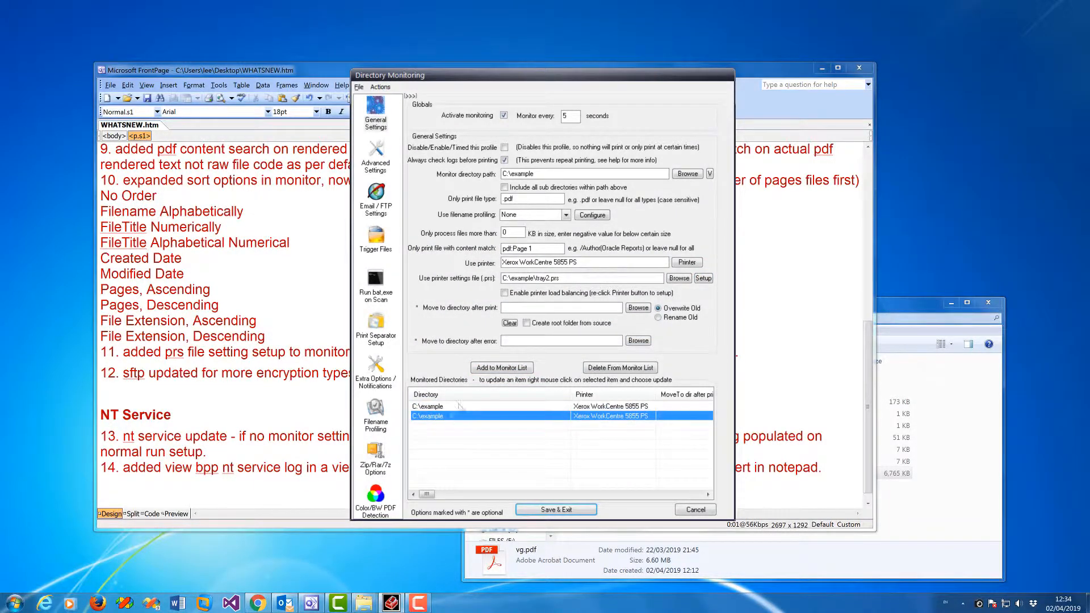
Step: Review the monitor's email and SFTP options alongside the encryption note, and leave the Directory Monitoring setup without further changes
{"action": "left_click", "coordinate": [378, 196]}
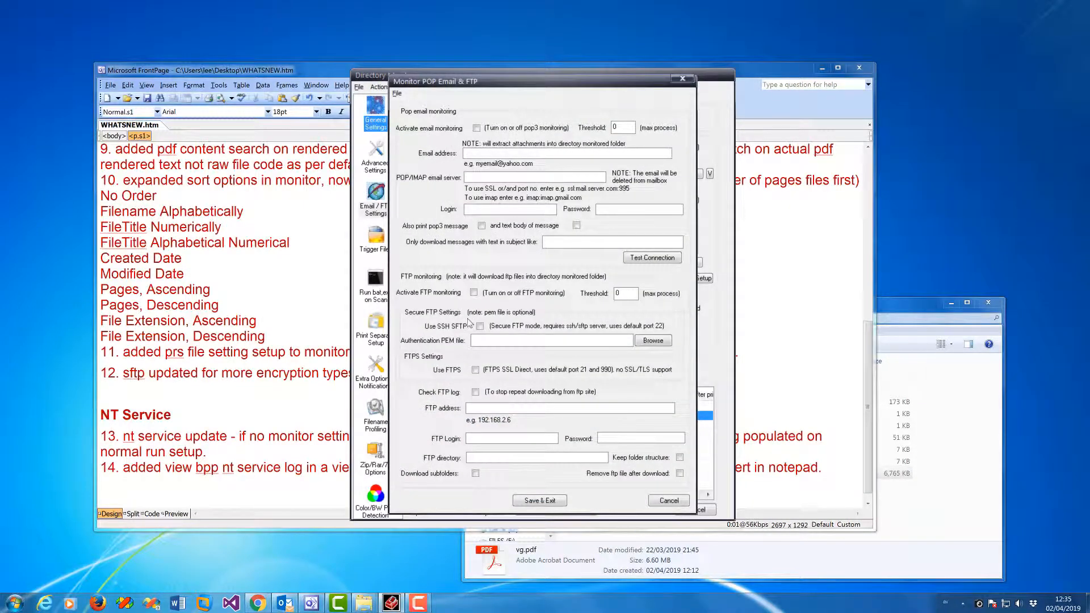
{"action": "left_click", "coordinate": [259, 376]}
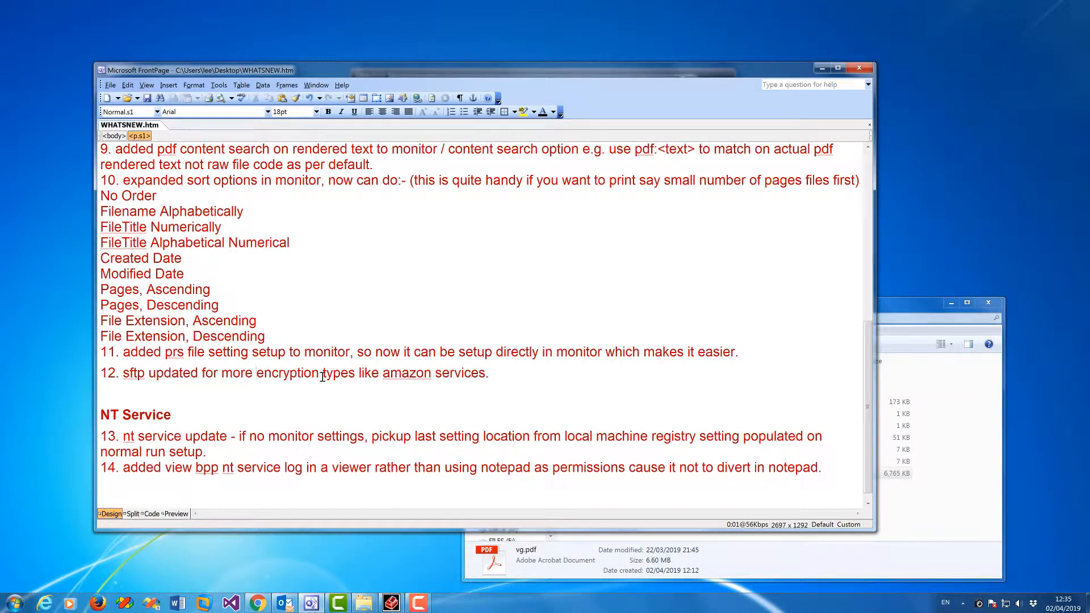
{"action": "left_click", "coordinate": [391, 603]}
{"action": "left_click", "coordinate": [669, 501]}
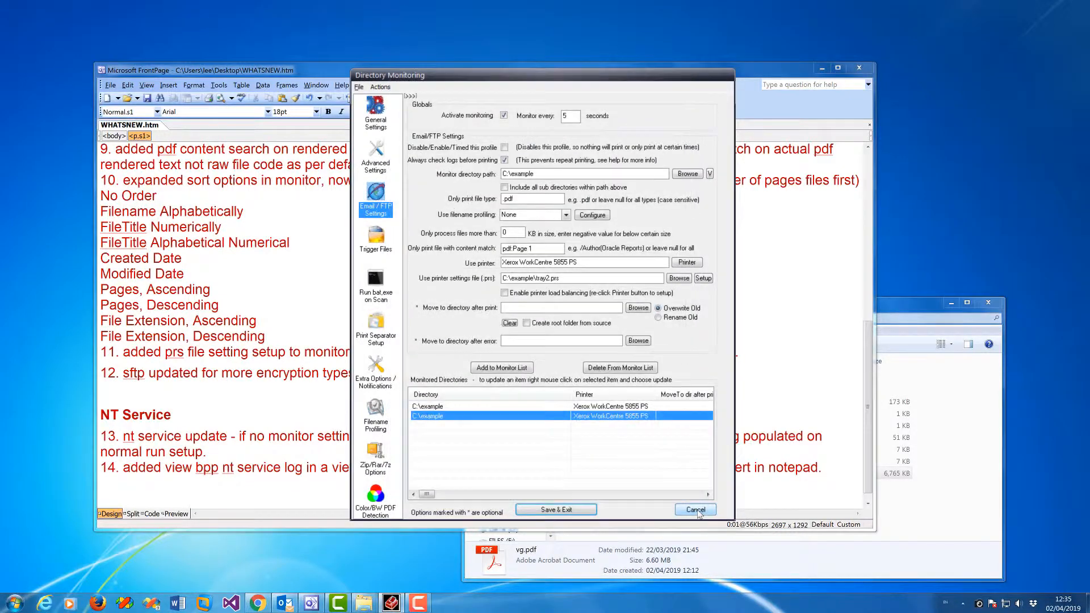
{"action": "left_click", "coordinate": [696, 511]}
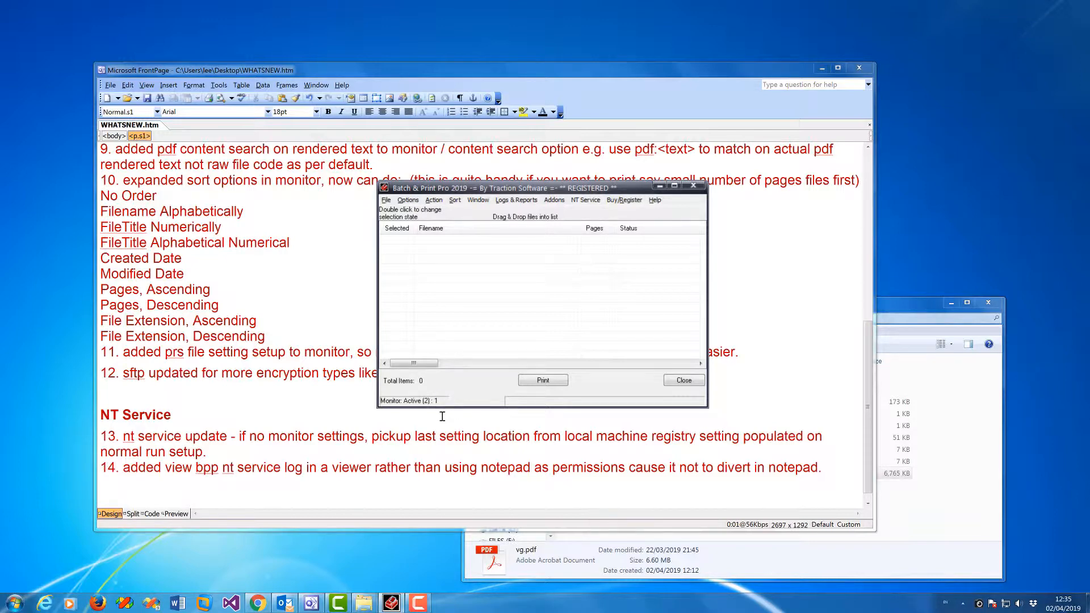
Step: View the NT Service log in the built-in viewer, close it, and go back to the earlier items in the WHATSNEW.htm notes
{"action": "left_click", "coordinate": [588, 201]}
{"action": "left_click", "coordinate": [615, 274]}
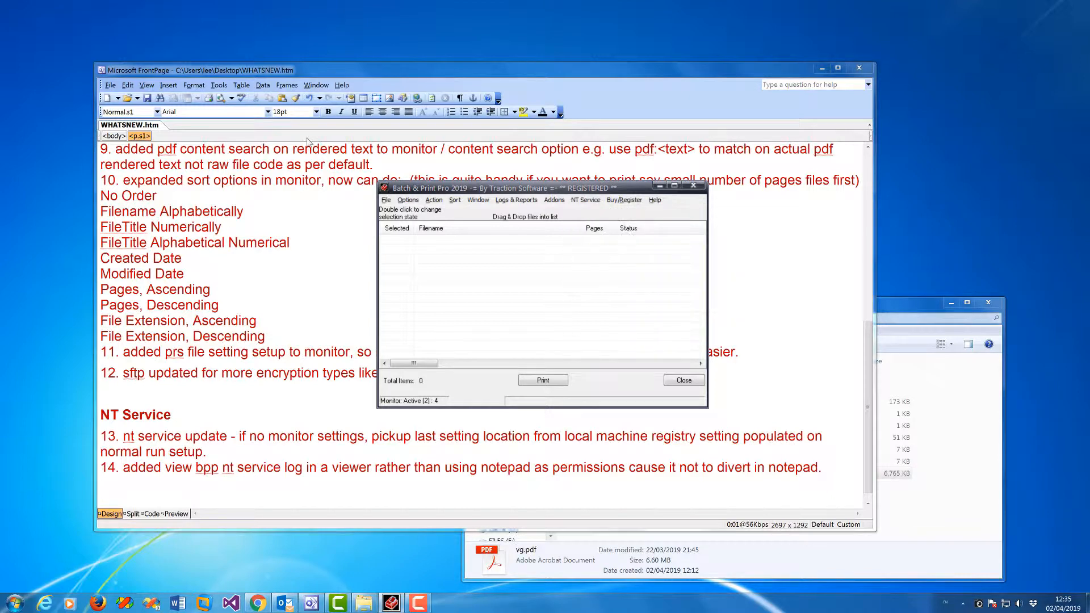
{"action": "left_click_drag", "start_coordinate": [715, 386], "coordinate": [786, 438]}
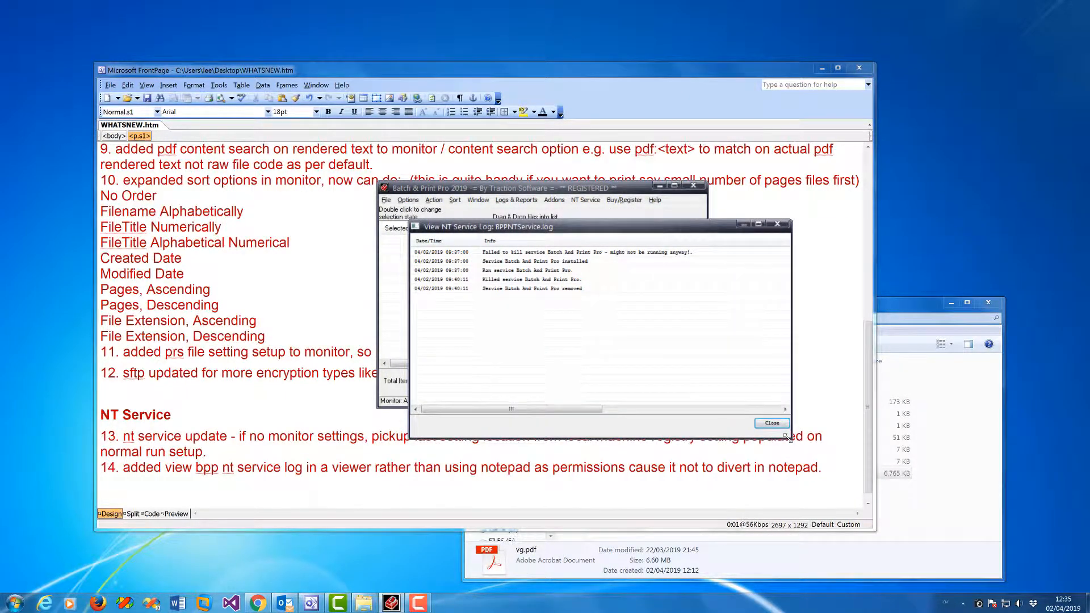
{"action": "left_click", "coordinate": [773, 425]}
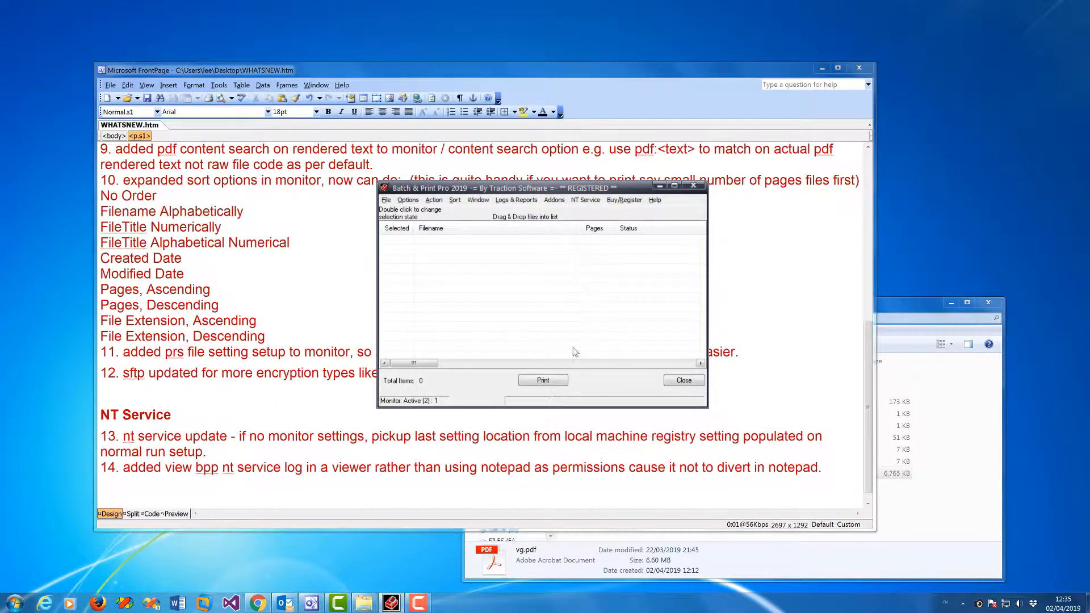
{"action": "left_click_drag", "start_coordinate": [868, 405], "coordinate": [868, 228]}
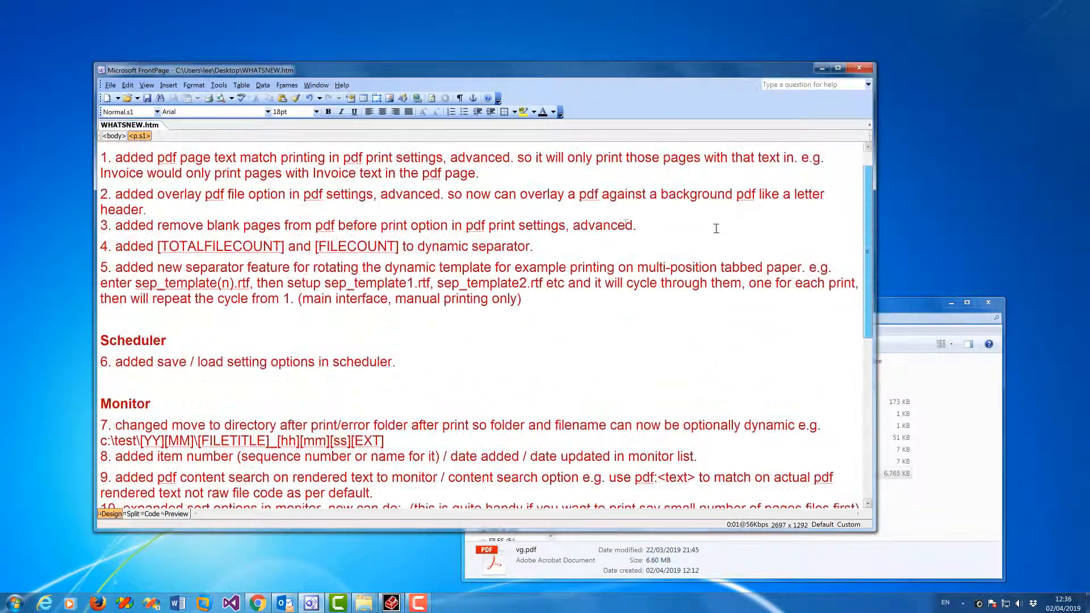